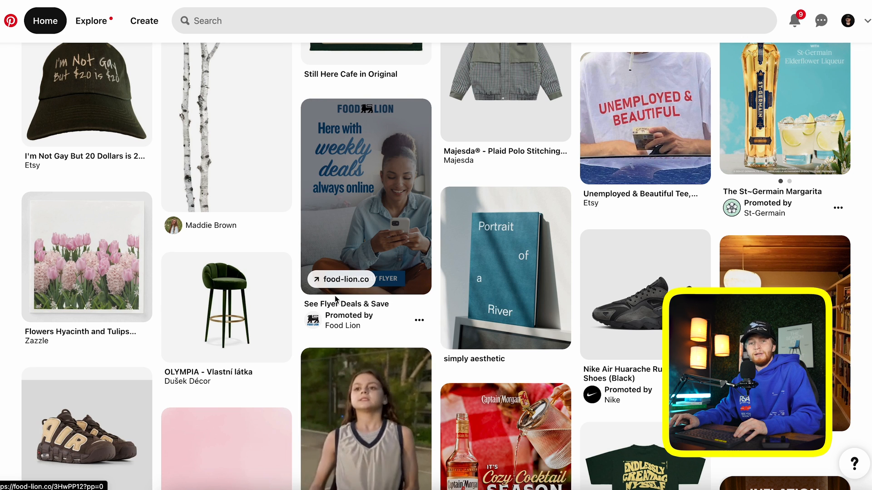
Browse the GRAPHICS pin and its related ideas, including the alfar ceramics pin
{"action": "scroll", "coordinate": [205, 224], "scroll_direction": "up", "scroll_amount": 5}
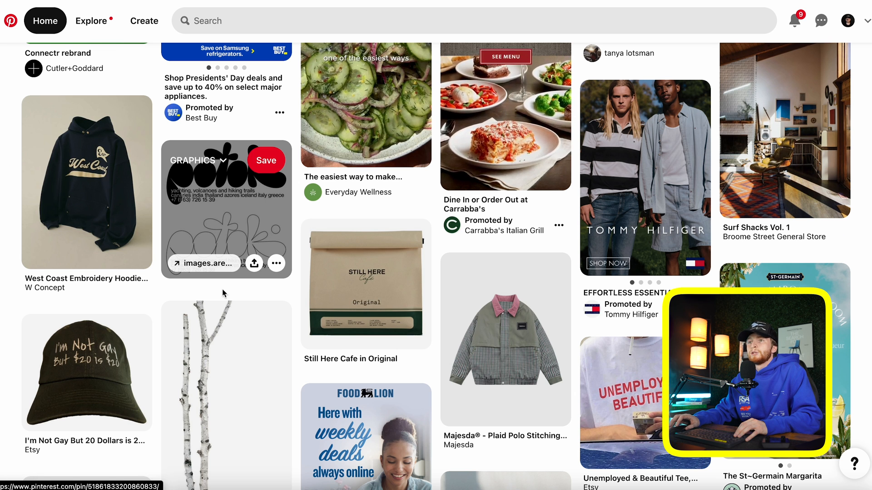
{"action": "left_click", "coordinate": [247, 214]}
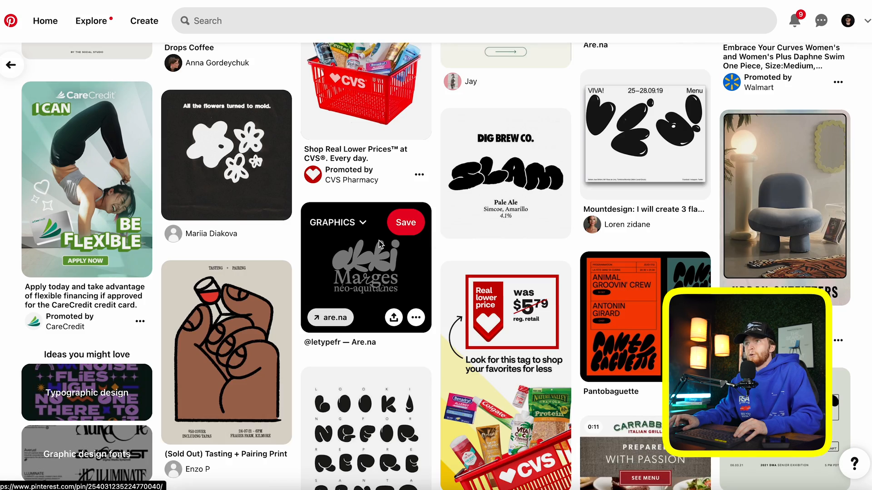
{"action": "scroll", "coordinate": [399, 322], "scroll_direction": "down", "scroll_amount": 1}
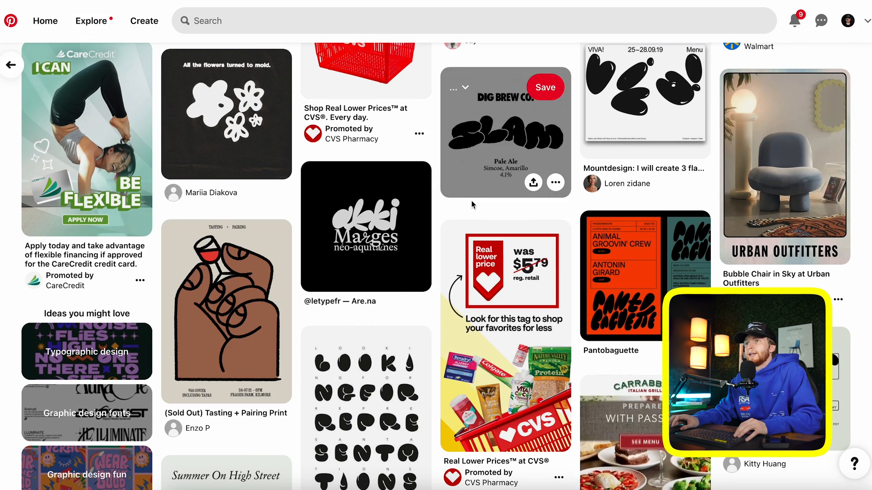
{"action": "left_click", "coordinate": [351, 229]}
{"action": "scroll", "coordinate": [351, 230], "scroll_direction": "down", "scroll_amount": 5}
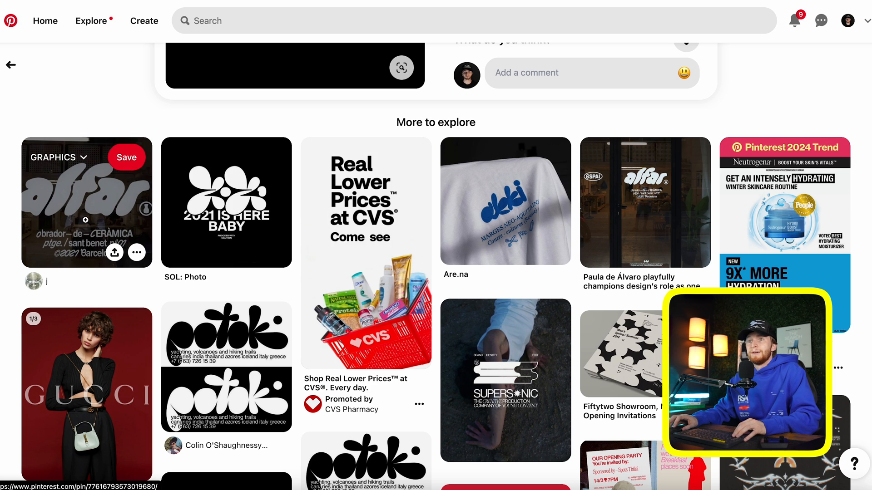
{"action": "left_click", "coordinate": [111, 230]}
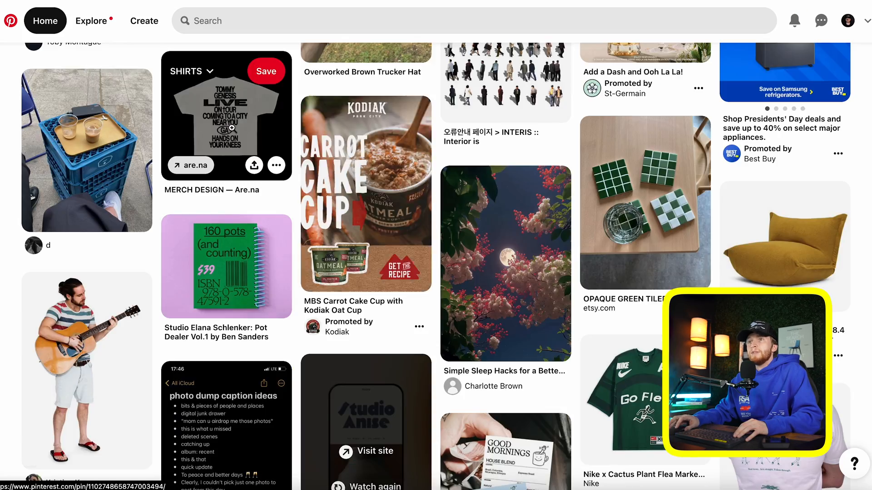
View the MERCH DESIGN — Are.na stacked-type tee pin, then start a new Kittl project
{"action": "left_click", "coordinate": [214, 126]}
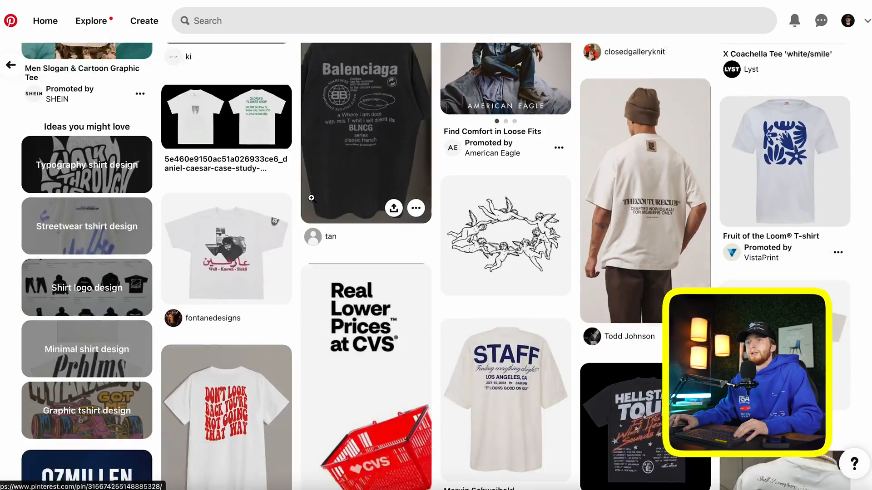
{"action": "scroll", "coordinate": [372, 260], "scroll_direction": "up", "scroll_amount": 2}
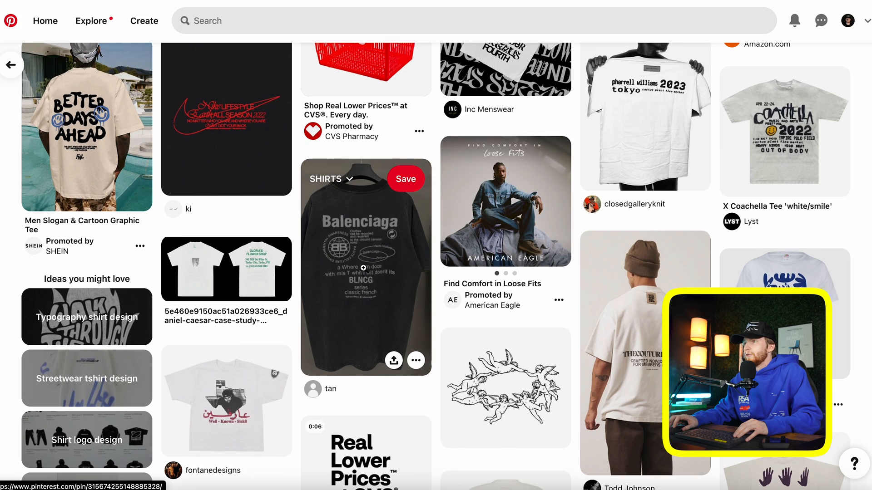
{"action": "scroll", "coordinate": [368, 266], "scroll_direction": "down", "scroll_amount": 8}
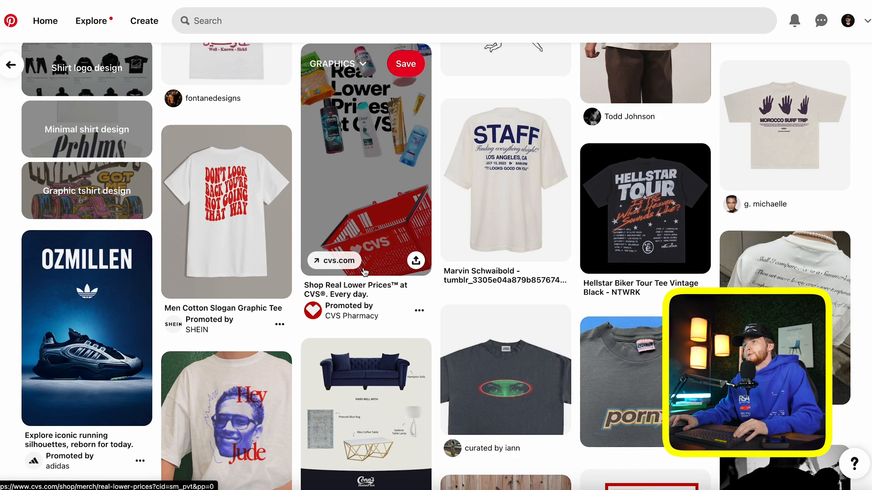
{"action": "scroll", "coordinate": [368, 273], "scroll_direction": "up", "scroll_amount": 1}
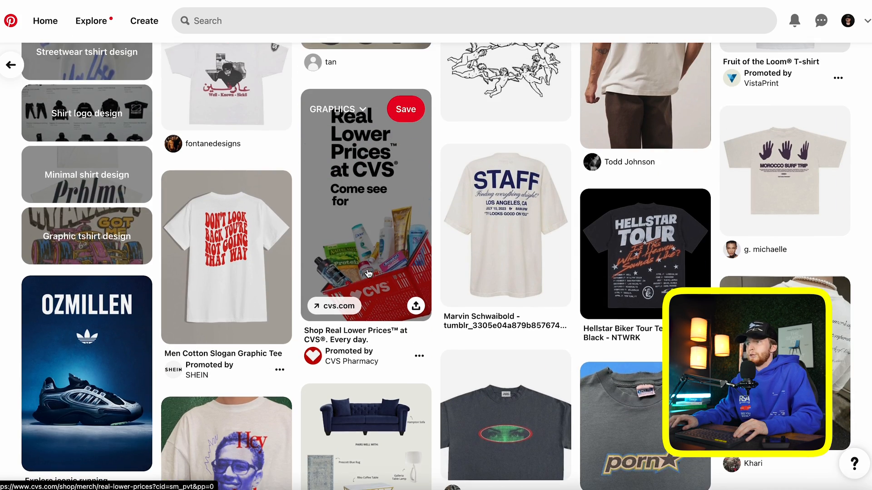
{"action": "scroll", "coordinate": [368, 273], "scroll_direction": "down", "scroll_amount": 4}
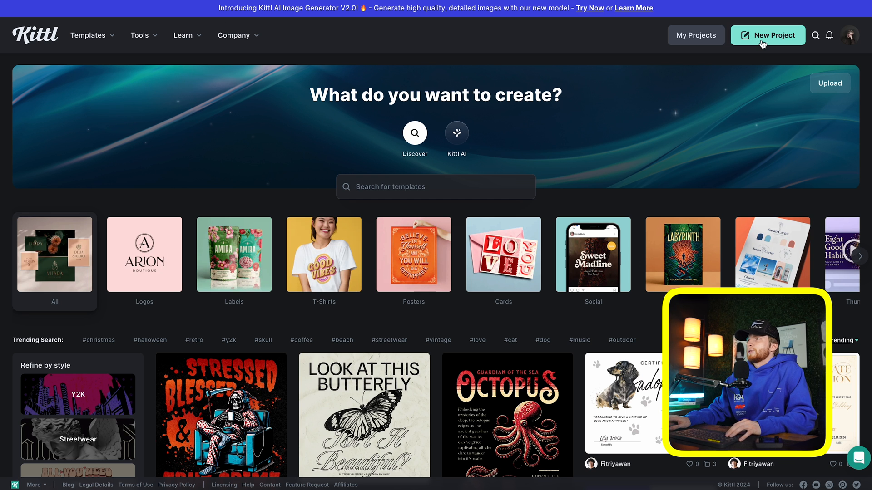
{"action": "left_click", "coordinate": [763, 42]}
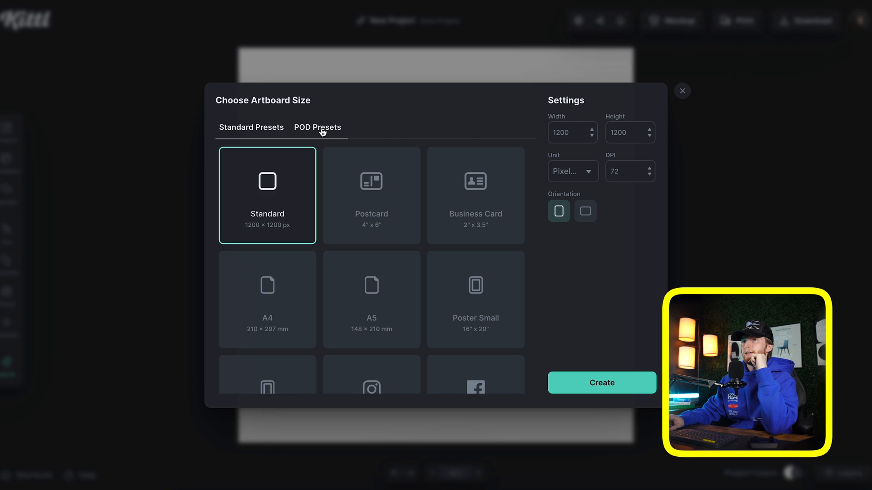
Create a Printful T-Shirt 3600 × 4800 px artboard from the POD presets
{"action": "left_click", "coordinate": [320, 130]}
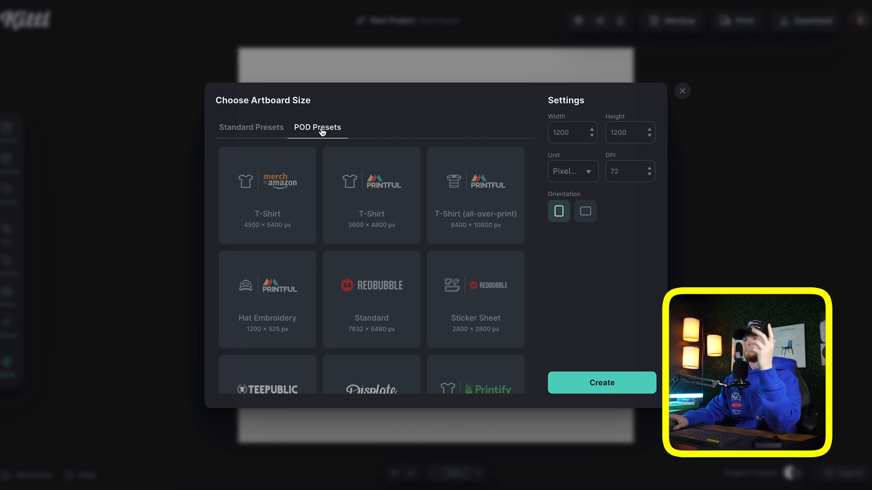
{"action": "double_click", "coordinate": [359, 231]}
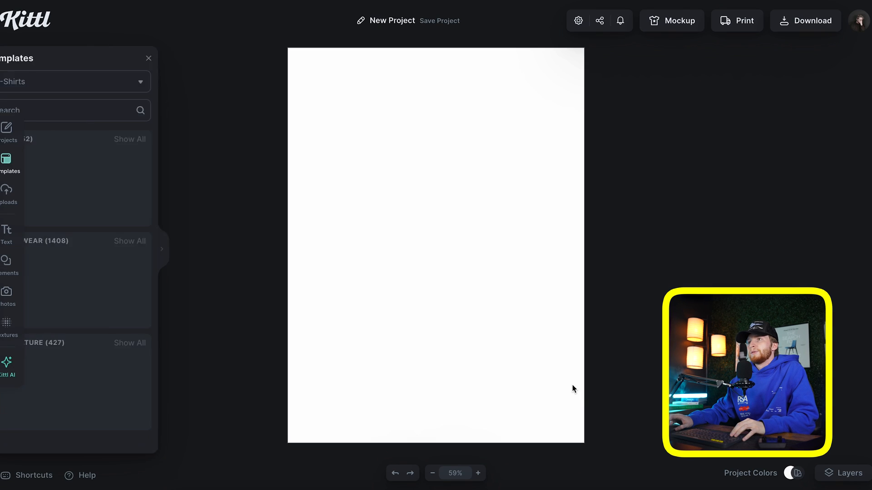
{"action": "left_click", "coordinate": [186, 58]}
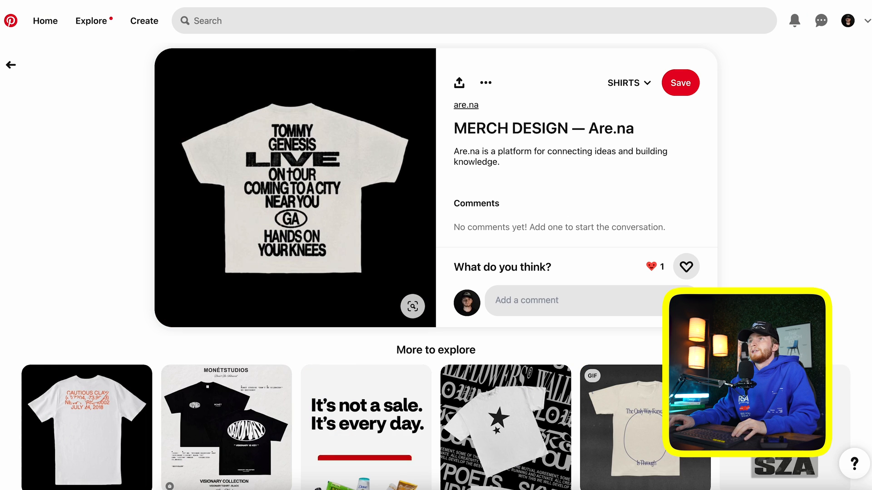
Copy the Pinterest shirt reference image and paste it into the Kittl design
{"action": "right_click", "coordinate": [307, 200]}
{"action": "left_click", "coordinate": [345, 239]}
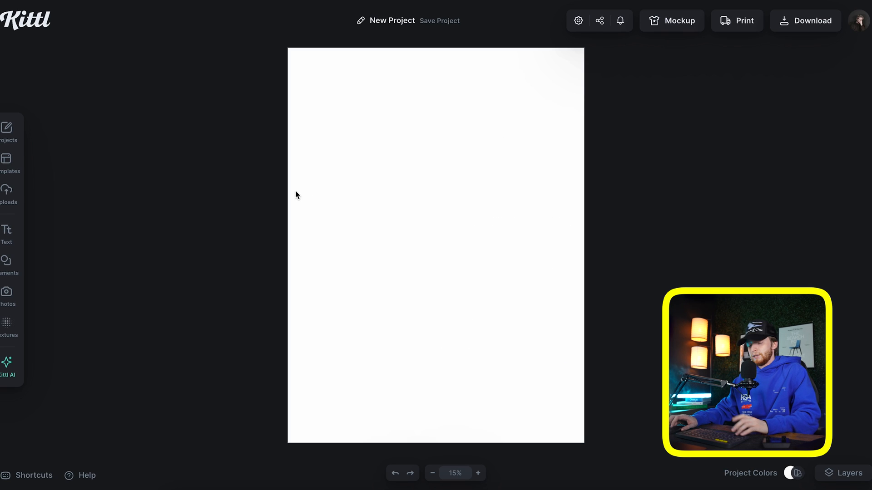
{"action": "left_click", "coordinate": [186, 59]}
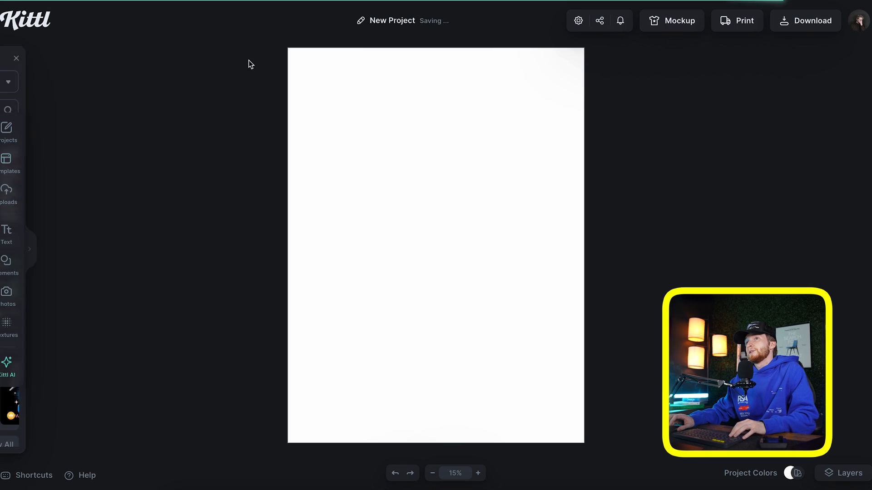
{"action": "key", "text": "ctrl+v"}
Move the reference image off the artboard and eyedrop the shirt's off-white as the background
{"action": "left_click_drag", "start_coordinate": [438, 239], "coordinate": [165, 160]}
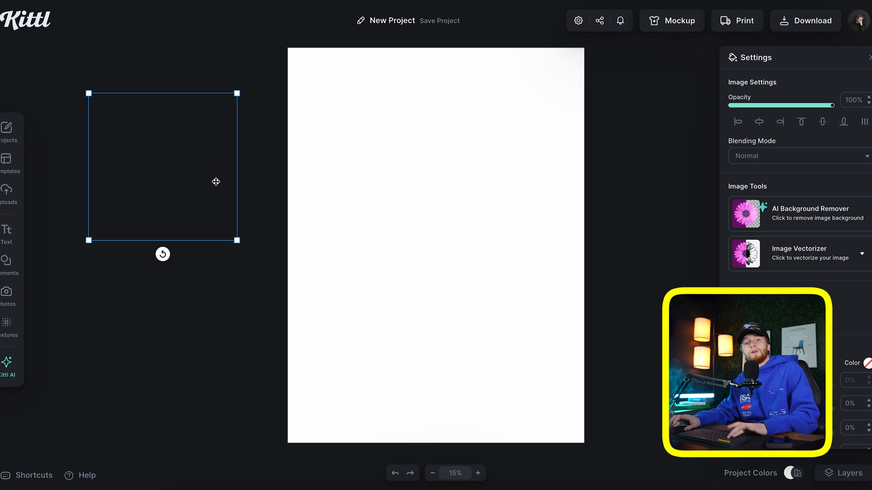
{"action": "left_click_drag", "start_coordinate": [184, 184], "coordinate": [213, 198]}
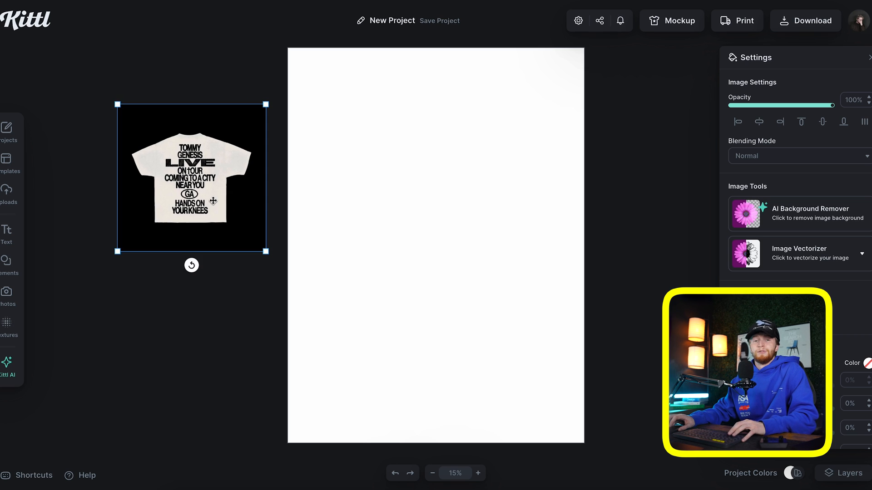
{"action": "left_click", "coordinate": [704, 110]}
{"action": "left_click", "coordinate": [734, 100]}
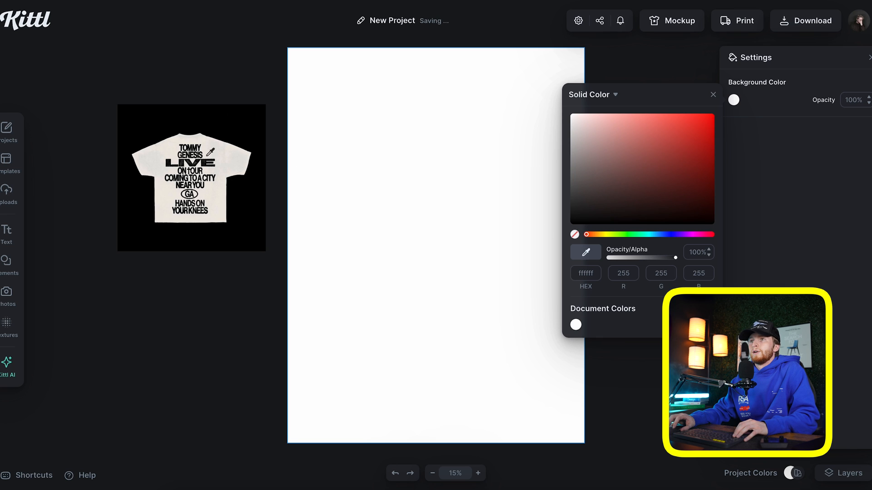
{"action": "left_click", "coordinate": [207, 156]}
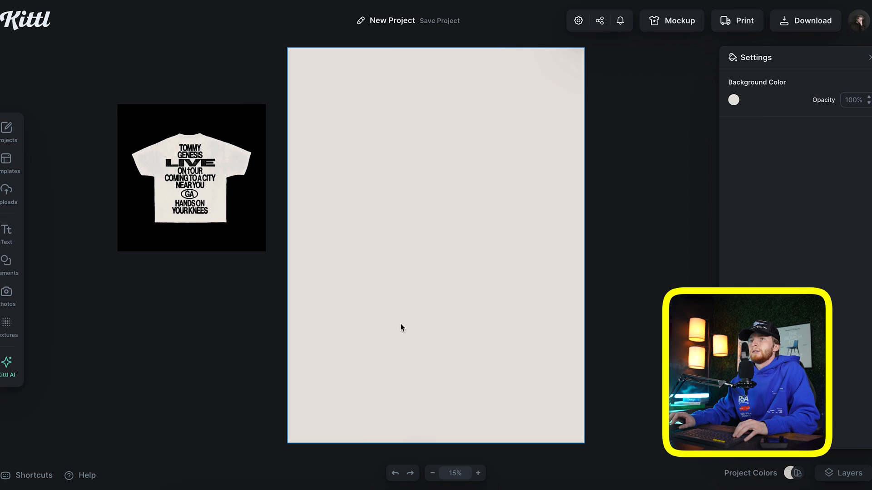
Park the reference image left of the artboard and add a Headline text
{"action": "scroll", "coordinate": [191, 173], "scroll_direction": "up", "scroll_amount": 5}
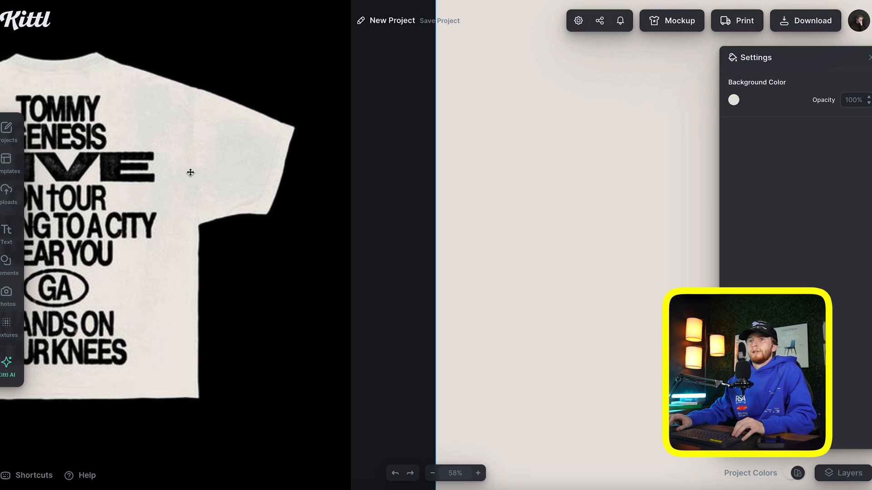
{"action": "scroll", "coordinate": [190, 172], "scroll_direction": "down", "scroll_amount": 5}
{"action": "left_click_drag", "start_coordinate": [190, 173], "coordinate": [295, 194]}
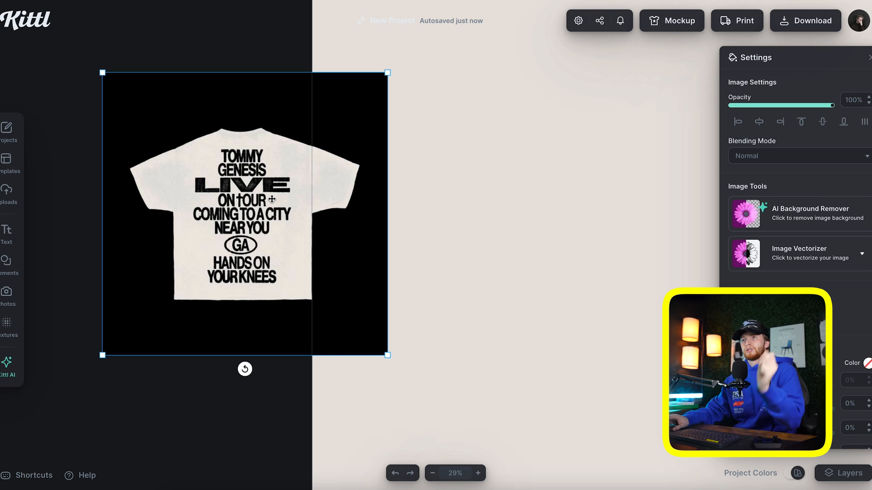
{"action": "left_click_drag", "start_coordinate": [270, 208], "coordinate": [182, 202]}
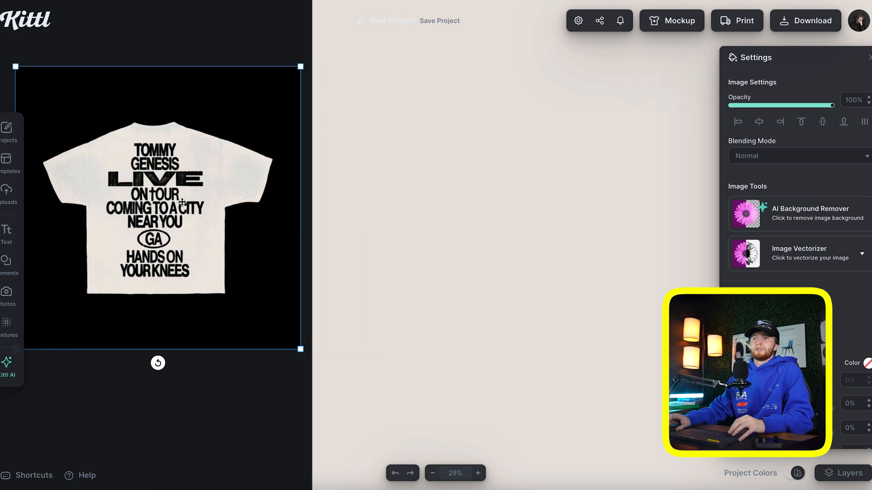
{"action": "left_click", "coordinate": [433, 230]}
{"action": "scroll", "coordinate": [430, 230], "scroll_direction": "down", "scroll_amount": 2}
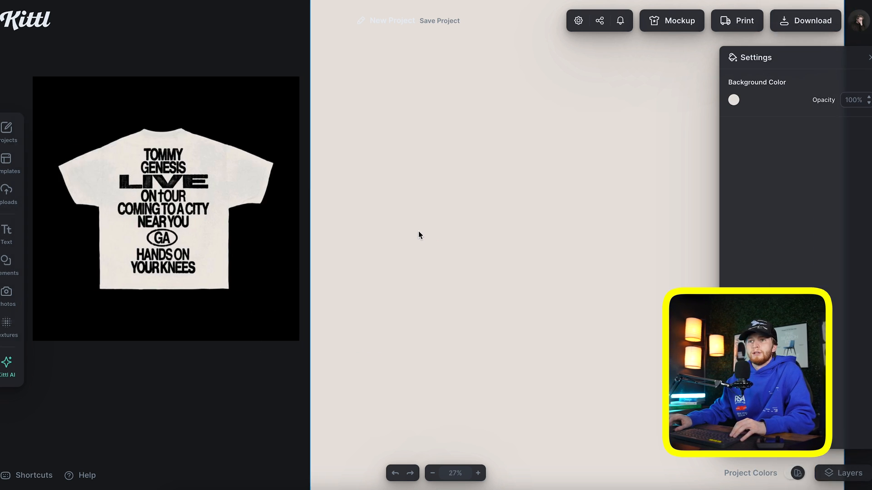
{"action": "scroll", "coordinate": [244, 271], "scroll_direction": "right", "scroll_amount": 2}
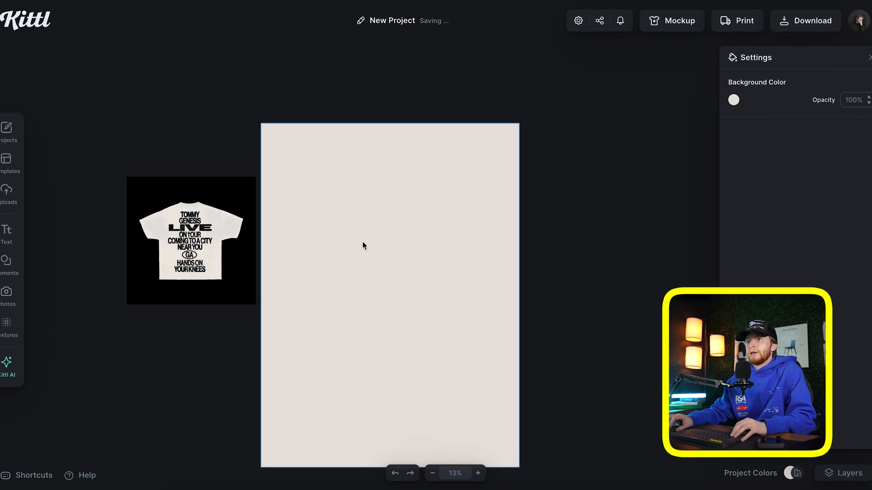
{"action": "key", "text": "t"}
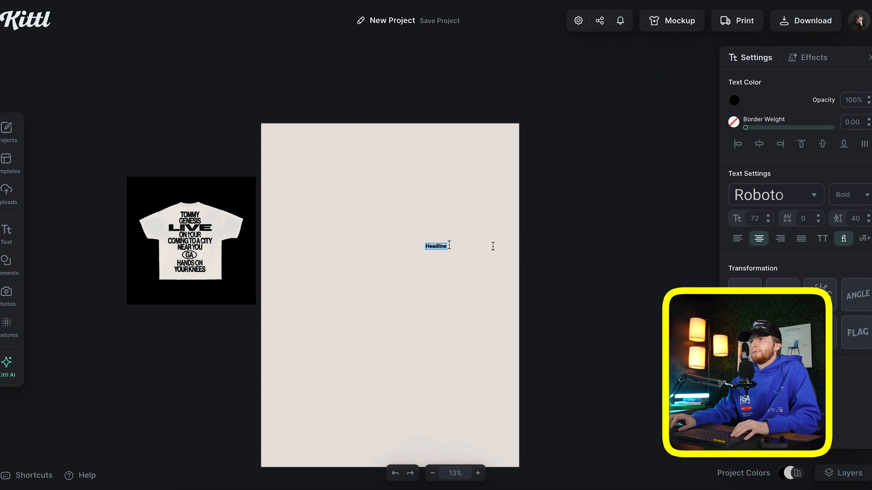
{"action": "left_click_drag", "start_coordinate": [446, 252], "coordinate": [461, 272]}
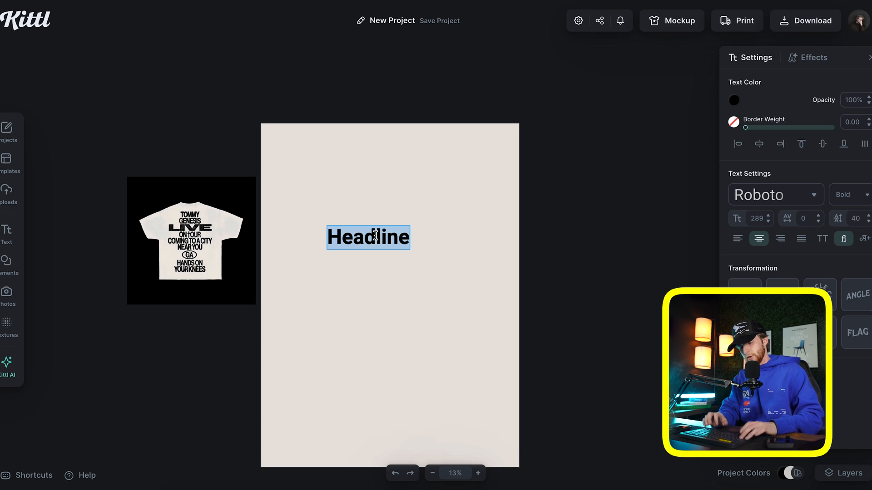
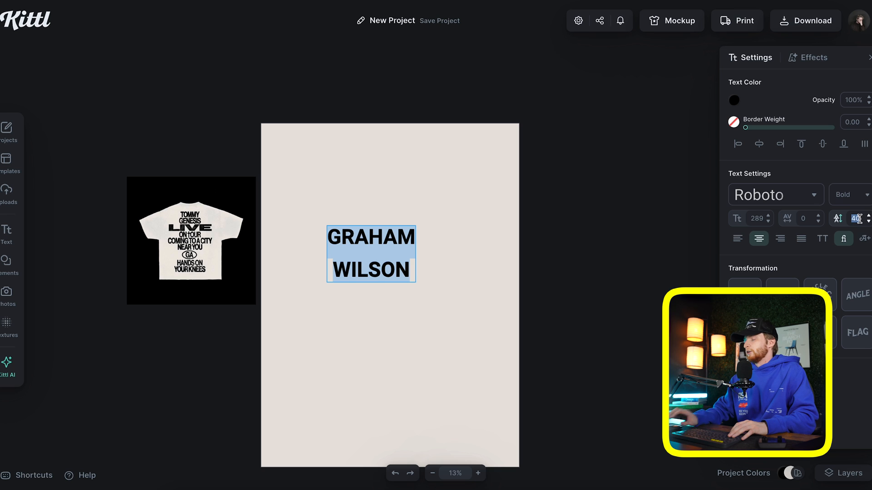
{"action": "key", "text": "Escape"}
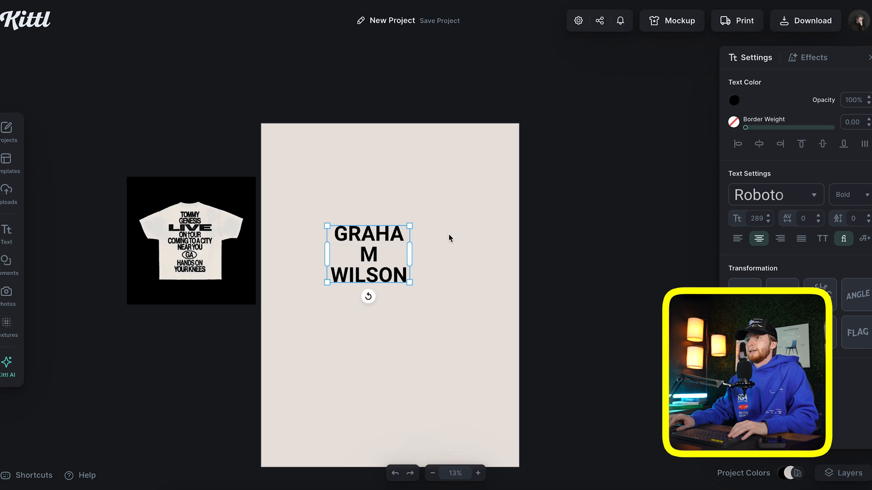
{"action": "left_click_drag", "start_coordinate": [411, 249], "coordinate": [428, 250]}
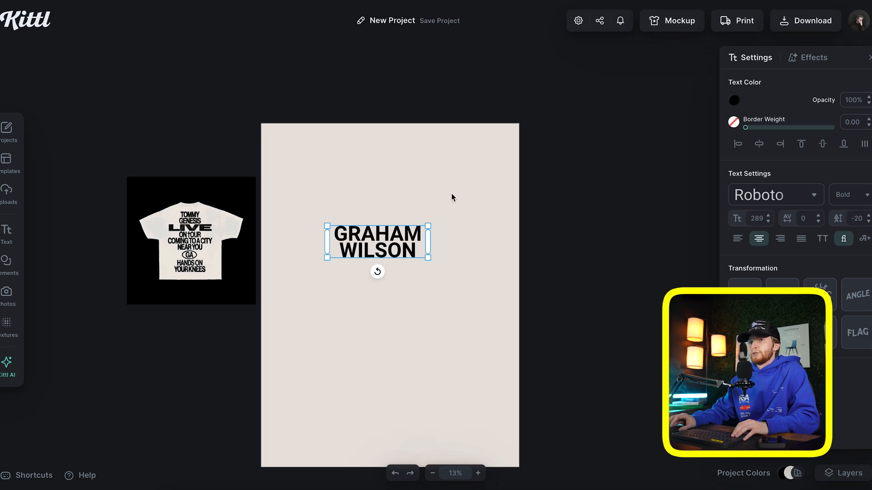
{"action": "left_click", "coordinate": [775, 195]}
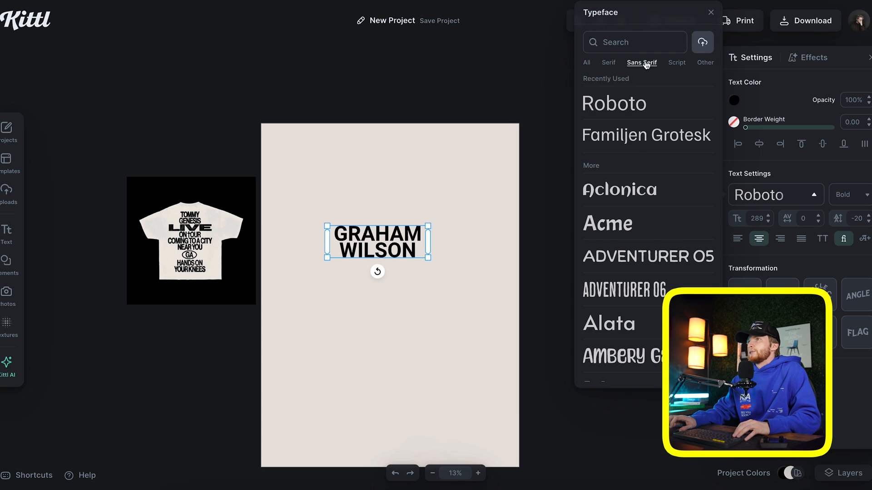
Browse the Sans Serif fonts and try Bricolage Grotesque on the name headline
{"action": "scroll", "coordinate": [672, 279], "scroll_direction": "down", "scroll_amount": 2}
{"action": "scroll", "coordinate": [671, 280], "scroll_direction": "down", "scroll_amount": 5}
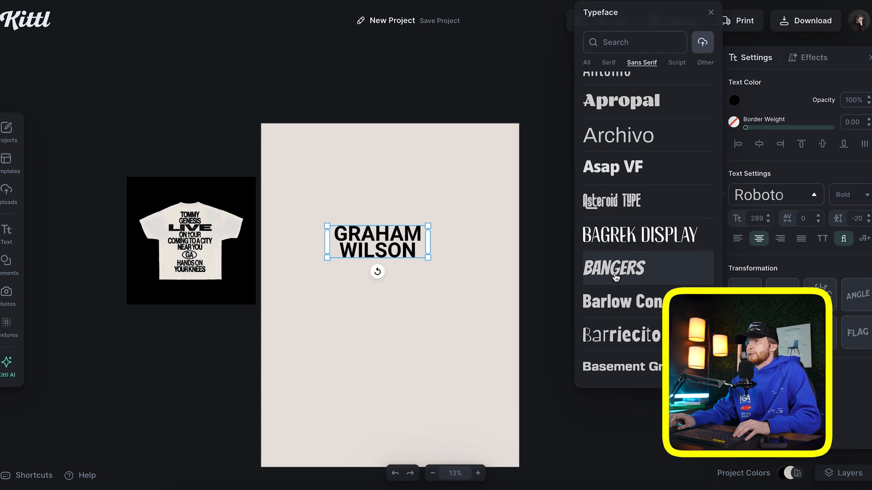
{"action": "scroll", "coordinate": [615, 277], "scroll_direction": "down", "scroll_amount": 5}
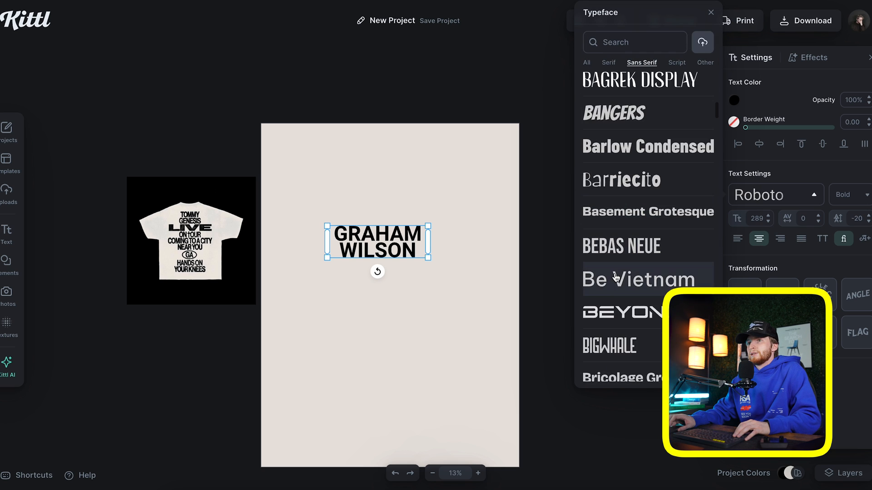
{"action": "scroll", "coordinate": [616, 277], "scroll_direction": "down", "scroll_amount": 7}
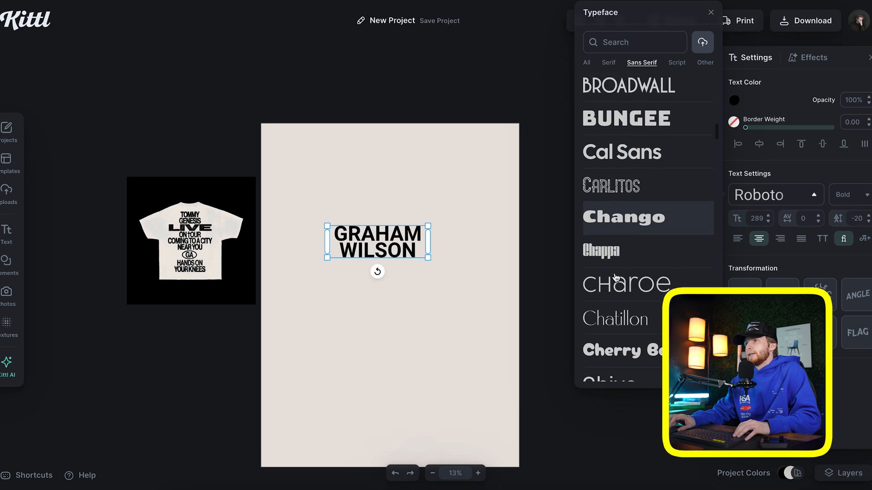
{"action": "scroll", "coordinate": [615, 277], "scroll_direction": "down", "scroll_amount": 1}
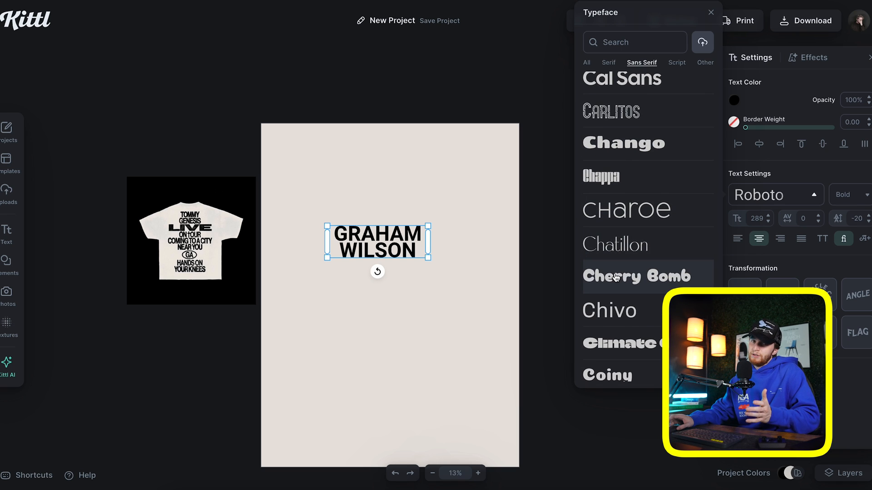
{"action": "scroll", "coordinate": [615, 277], "scroll_direction": "down", "scroll_amount": 4}
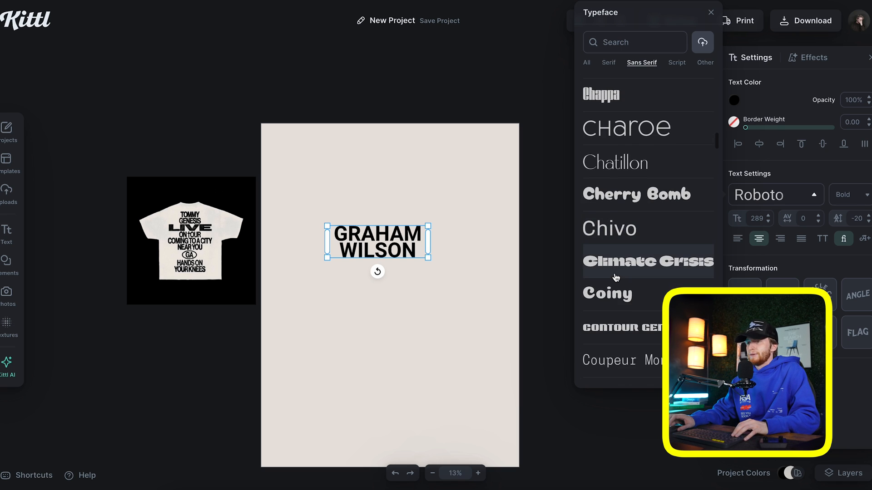
{"action": "scroll", "coordinate": [615, 277], "scroll_direction": "down", "scroll_amount": 4}
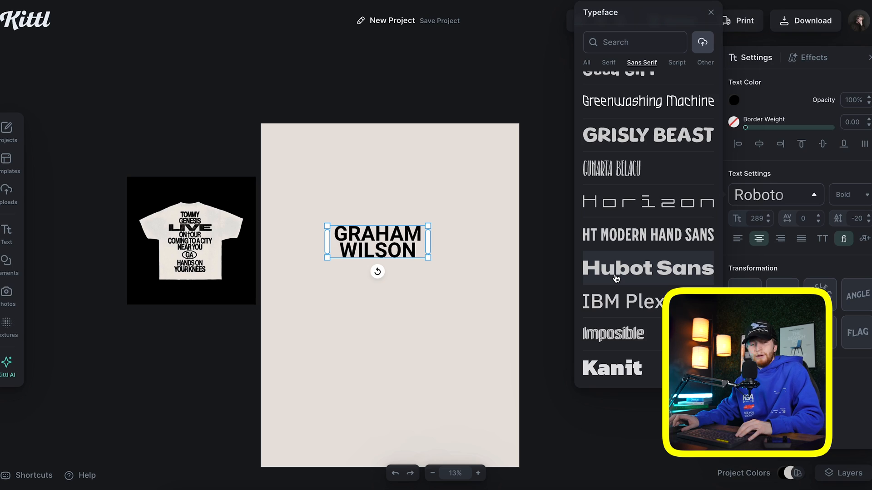
{"action": "scroll", "coordinate": [616, 278], "scroll_direction": "down", "scroll_amount": 5}
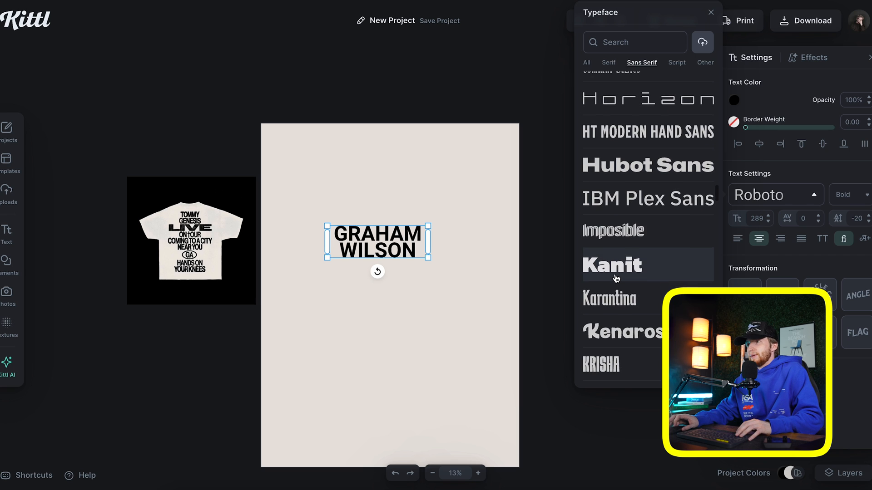
{"action": "scroll", "coordinate": [616, 278], "scroll_direction": "down", "scroll_amount": 8}
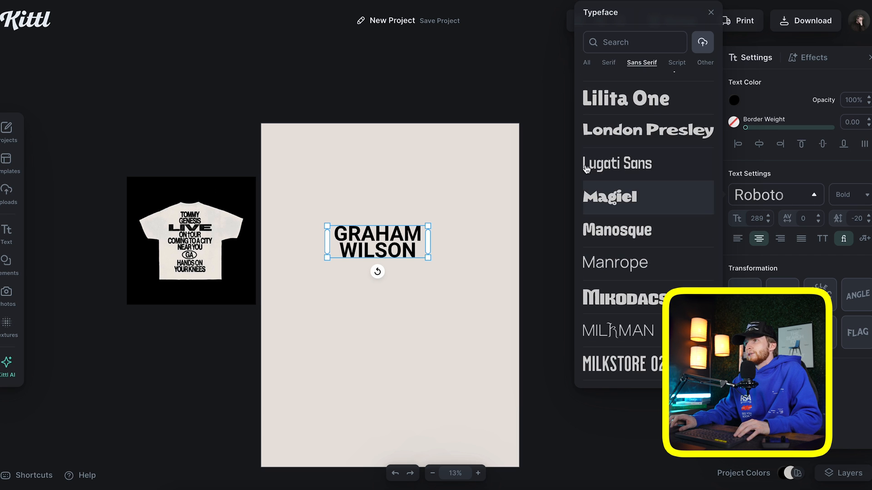
{"action": "scroll", "coordinate": [619, 281], "scroll_direction": "down", "scroll_amount": 10}
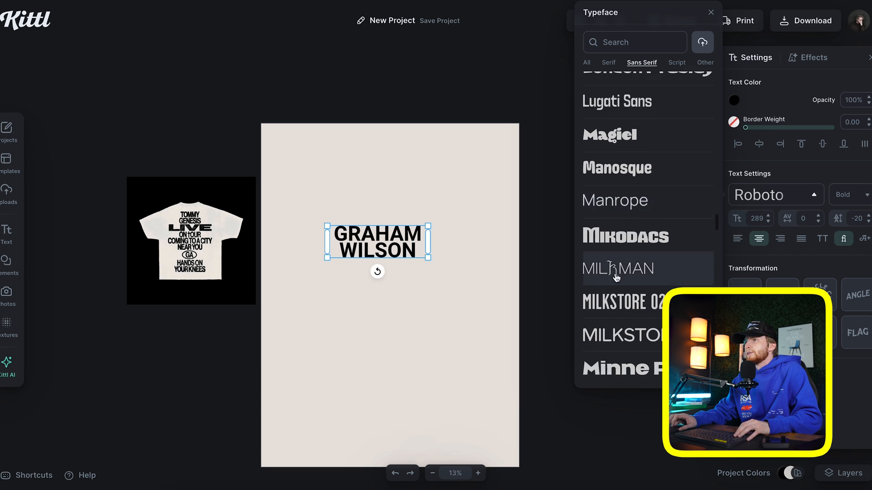
{"action": "scroll", "coordinate": [620, 215], "scroll_direction": "down", "scroll_amount": 7}
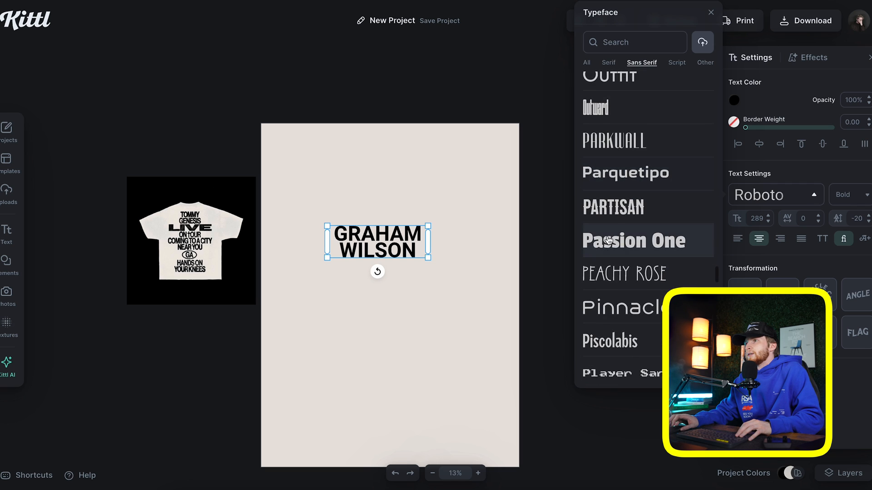
{"action": "scroll", "coordinate": [609, 242], "scroll_direction": "down", "scroll_amount": 7}
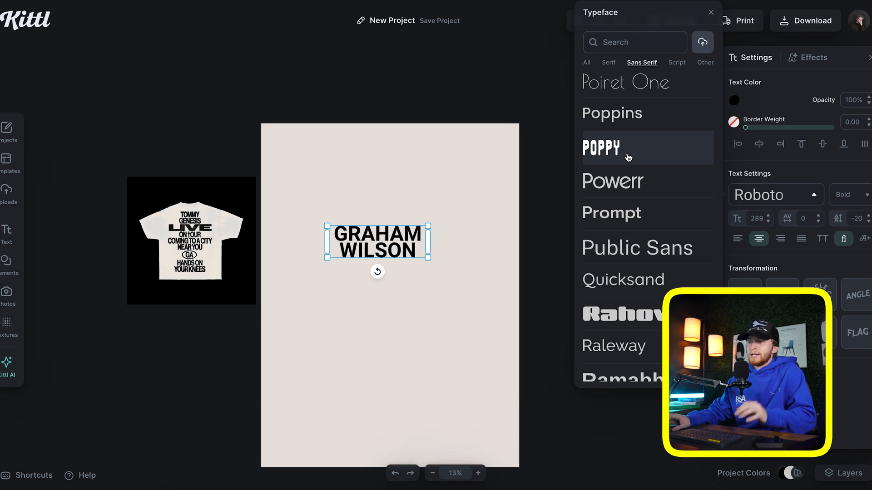
{"action": "scroll", "coordinate": [626, 170], "scroll_direction": "down", "scroll_amount": 1}
{"action": "scroll", "coordinate": [636, 195], "scroll_direction": "down", "scroll_amount": 8}
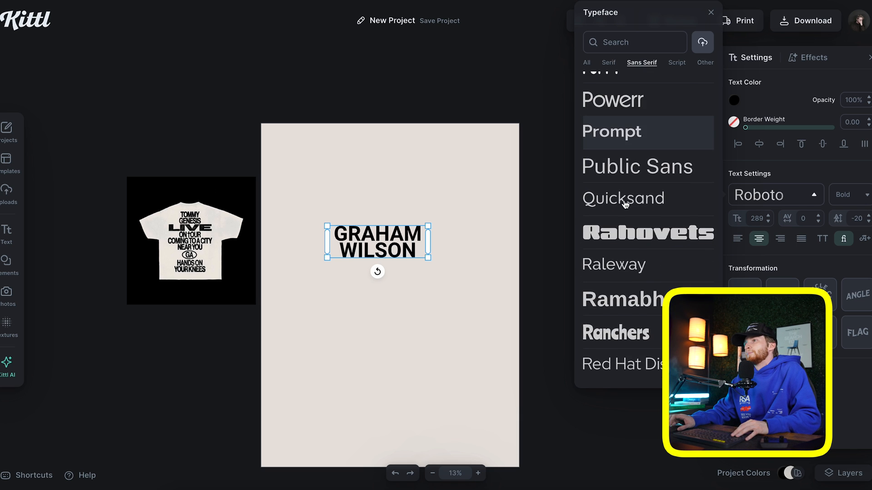
{"action": "scroll", "coordinate": [593, 191], "scroll_direction": "down", "scroll_amount": 2}
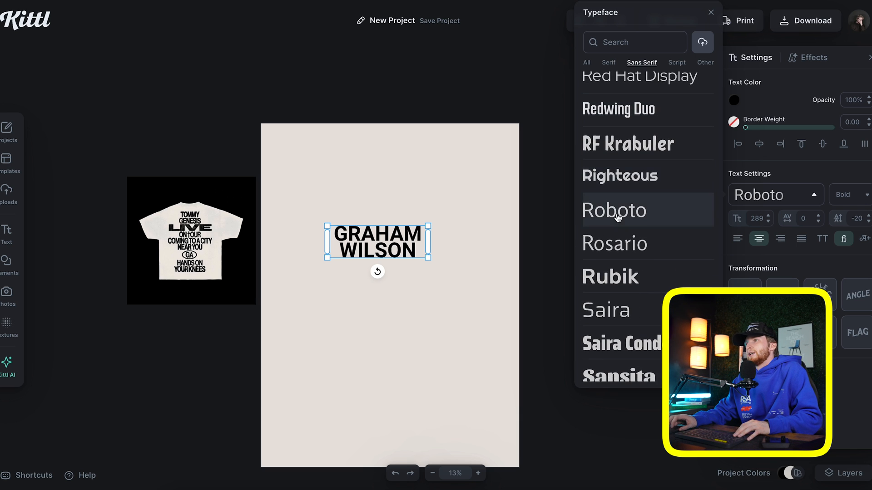
{"action": "scroll", "coordinate": [619, 214], "scroll_direction": "down", "scroll_amount": 1}
{"action": "scroll", "coordinate": [618, 204], "scroll_direction": "down", "scroll_amount": 5}
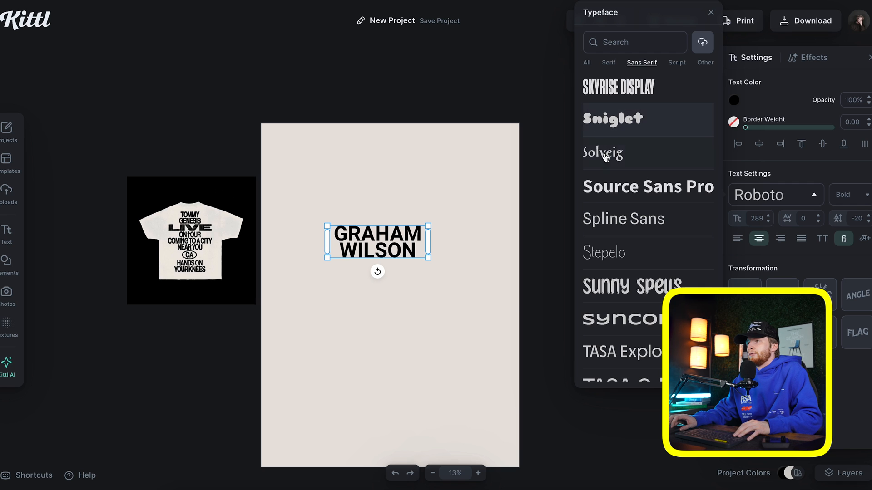
{"action": "scroll", "coordinate": [605, 158], "scroll_direction": "down", "scroll_amount": 1}
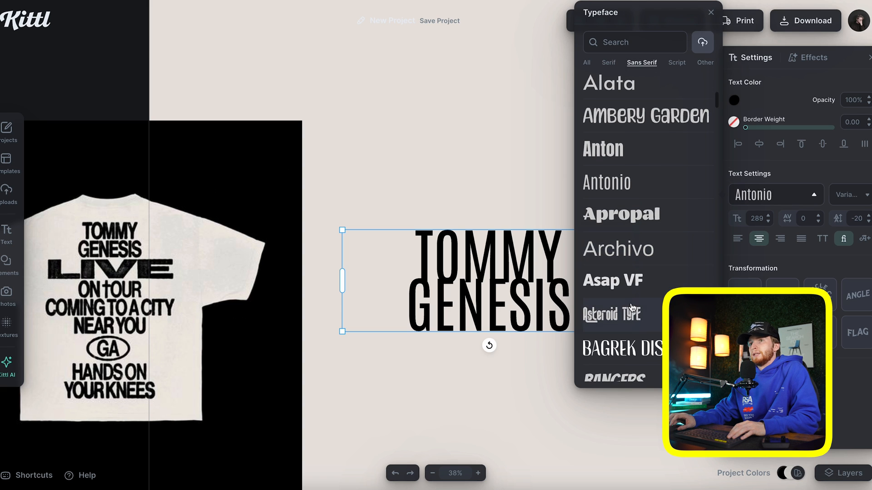
{"action": "scroll", "coordinate": [628, 308], "scroll_direction": "down", "scroll_amount": 1}
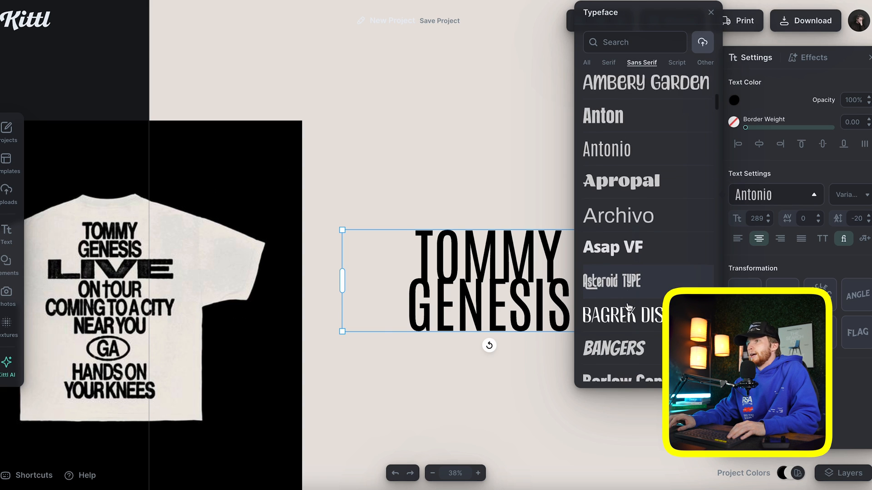
{"action": "scroll", "coordinate": [622, 313], "scroll_direction": "down", "scroll_amount": 3}
{"action": "scroll", "coordinate": [615, 314], "scroll_direction": "down", "scroll_amount": 3}
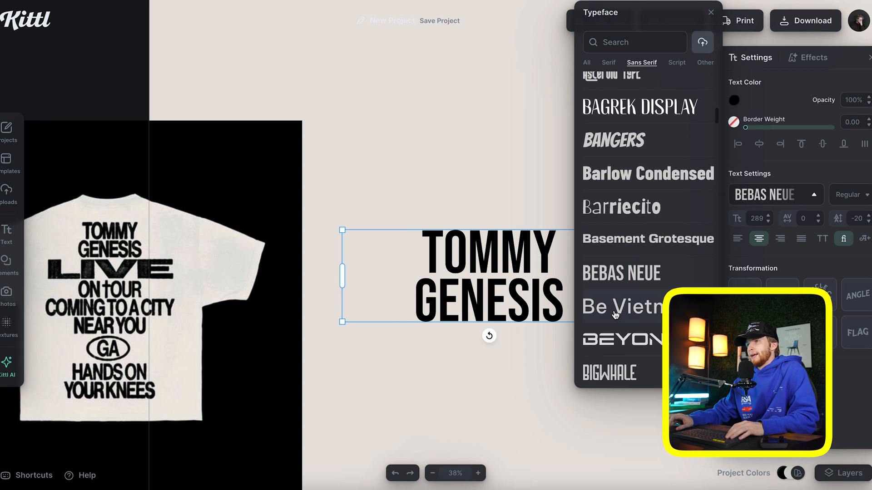
{"action": "scroll", "coordinate": [619, 319], "scroll_direction": "down", "scroll_amount": 1}
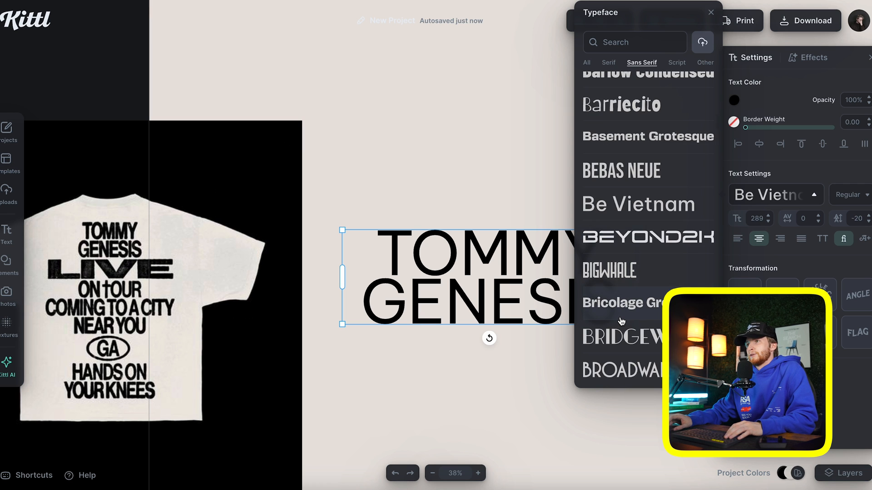
{"action": "left_click", "coordinate": [621, 319]}
Try Cal Sans and Familjen Grotesk, then settle on Epilogue for the headline
{"action": "scroll", "coordinate": [621, 313], "scroll_direction": "down", "scroll_amount": 2}
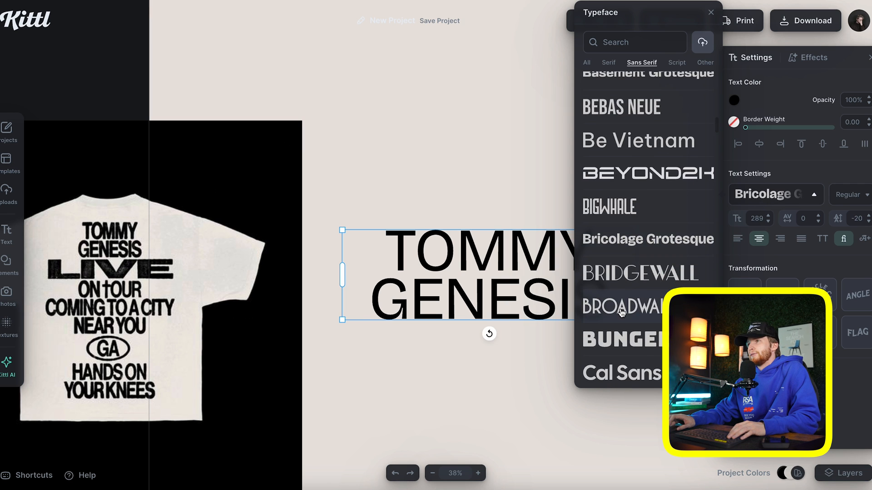
{"action": "scroll", "coordinate": [621, 312], "scroll_direction": "down", "scroll_amount": 2}
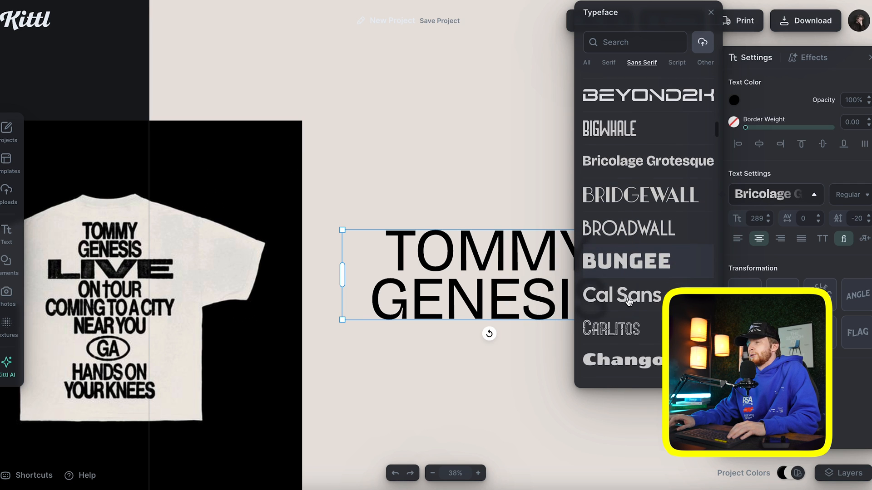
{"action": "left_click", "coordinate": [624, 304]}
{"action": "scroll", "coordinate": [625, 303], "scroll_direction": "down", "scroll_amount": 2}
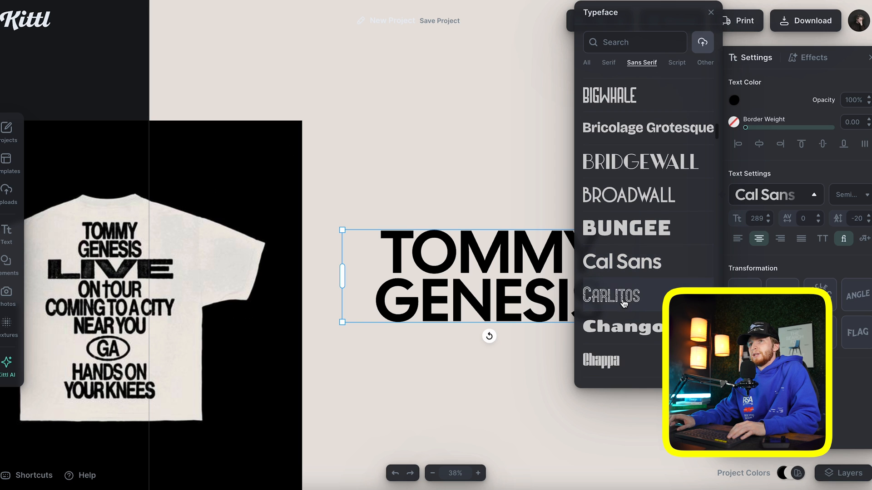
{"action": "scroll", "coordinate": [624, 303], "scroll_direction": "down", "scroll_amount": 5}
{"action": "left_click", "coordinate": [622, 268]}
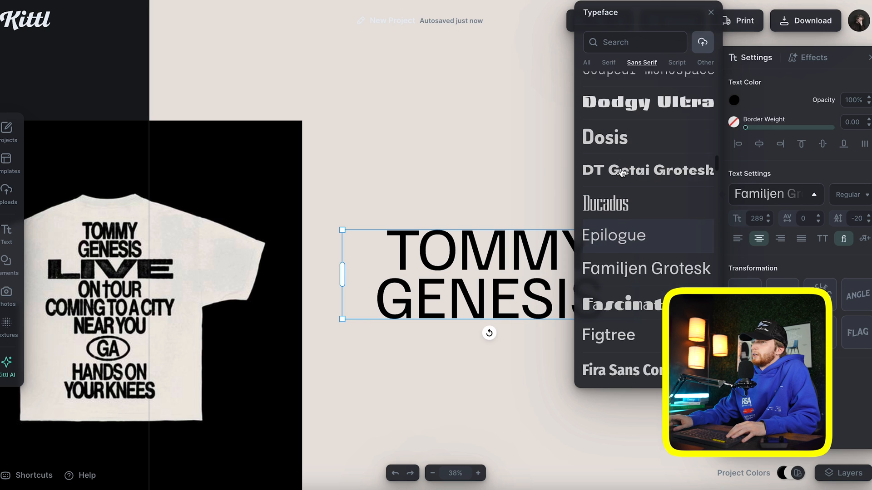
{"action": "left_click", "coordinate": [618, 220]}
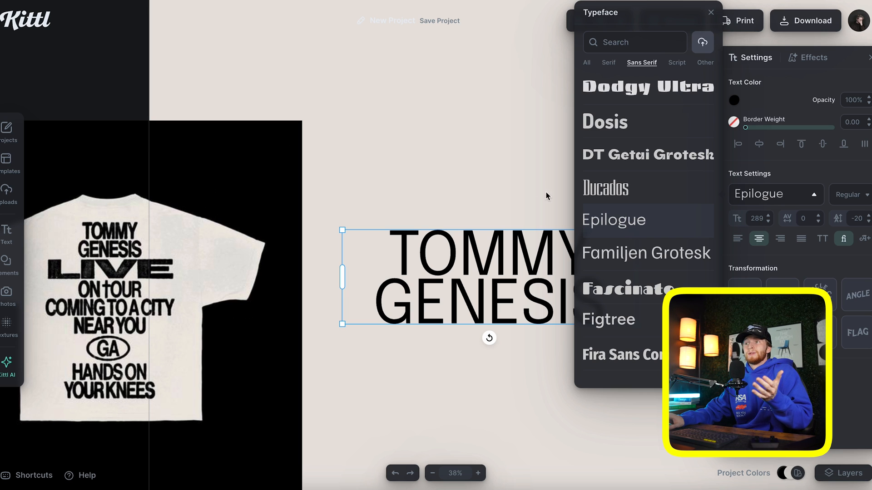
{"action": "left_click", "coordinate": [495, 192]}
Set the headline's letter spacing to -80
{"action": "left_click", "coordinate": [554, 267]}
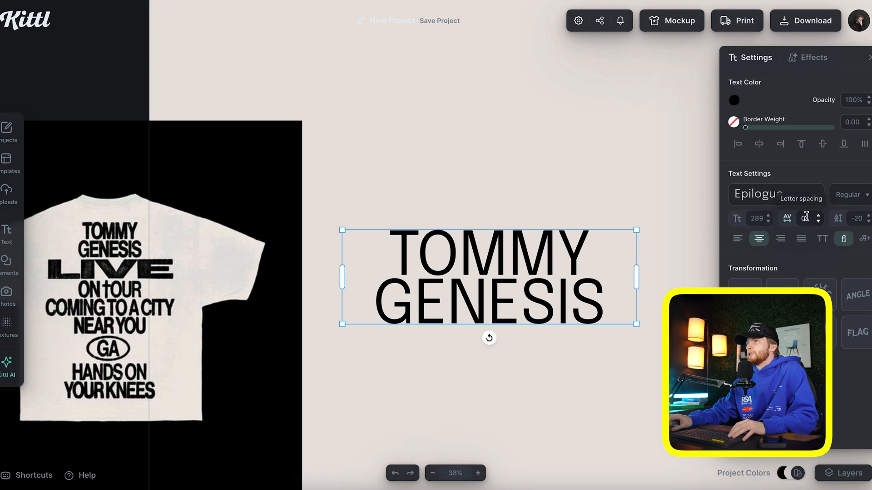
{"action": "left_click", "coordinate": [804, 217]}
{"action": "type", "text": "-20"}
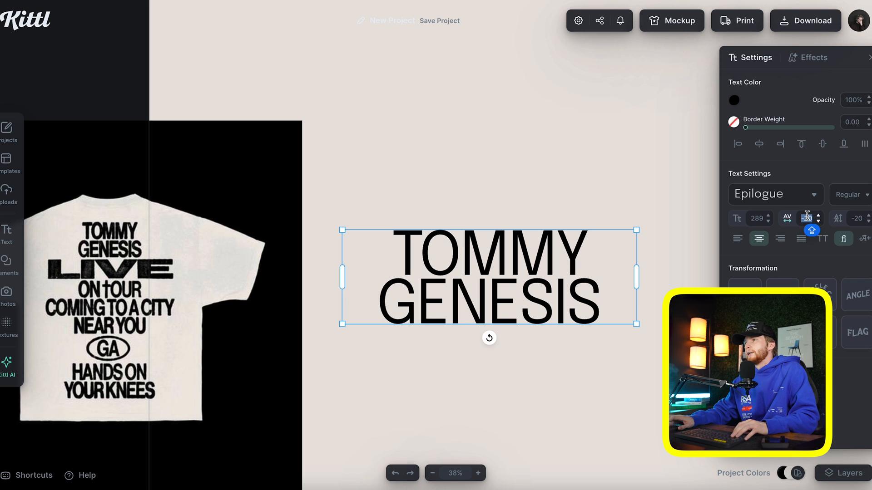
{"action": "type", "text": "-40"}
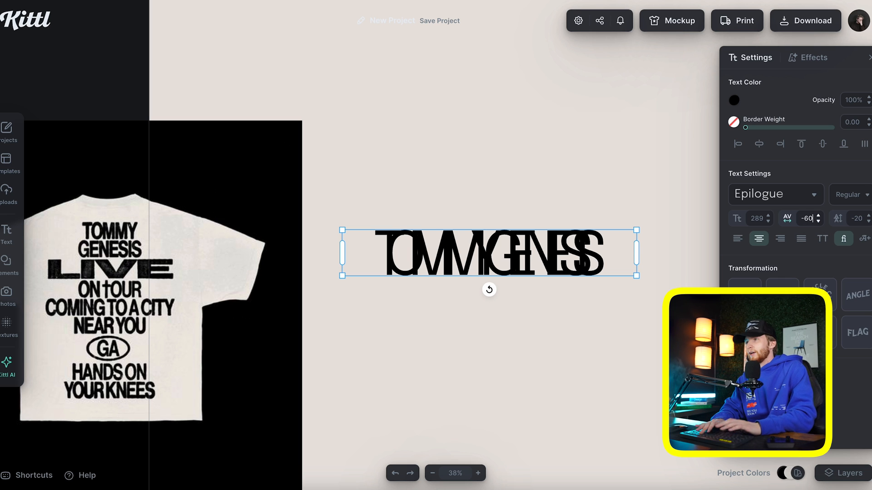
{"action": "key", "text": "BackSpace"}
{"action": "key", "text": "BackSpace"}
{"action": "key", "text": "BackSpace"}
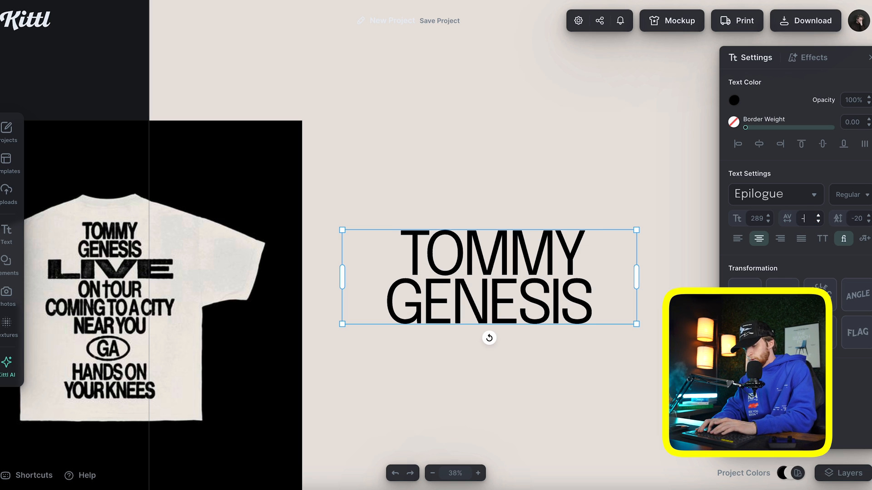
{"action": "type", "text": "-80"}
Try Medium weight on the headline, then undo it to keep Regular
{"action": "left_click", "coordinate": [445, 182]}
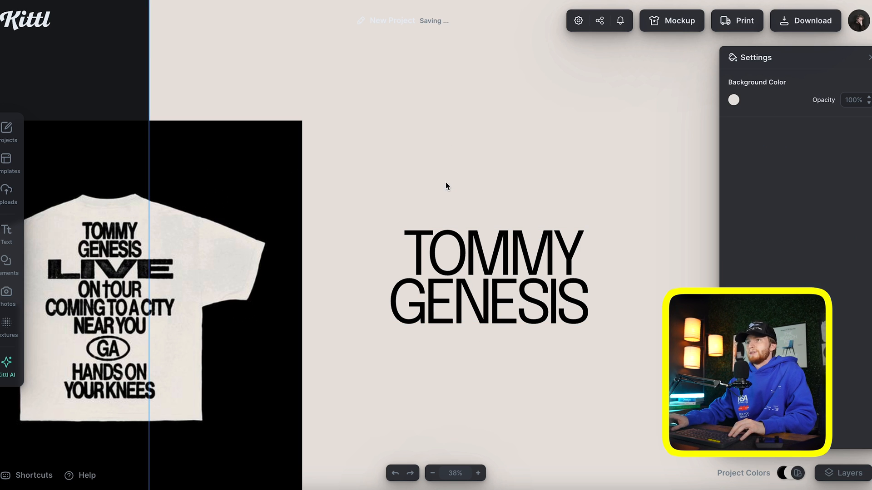
{"action": "left_click", "coordinate": [471, 236]}
{"action": "left_click", "coordinate": [842, 202]}
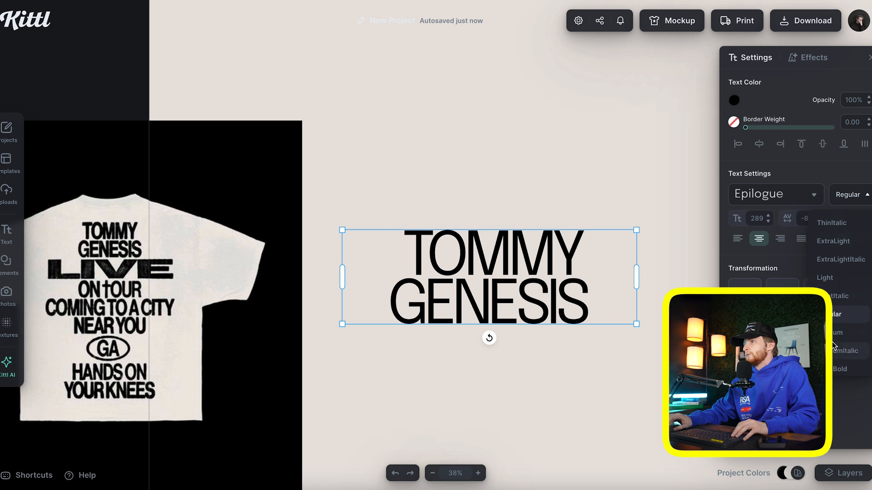
{"action": "left_click", "coordinate": [832, 341]}
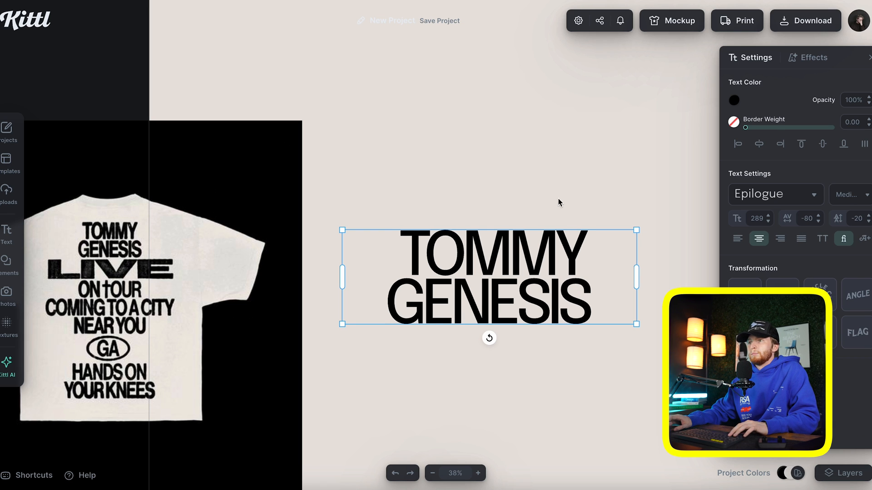
{"action": "key", "text": "ctrl+z"}
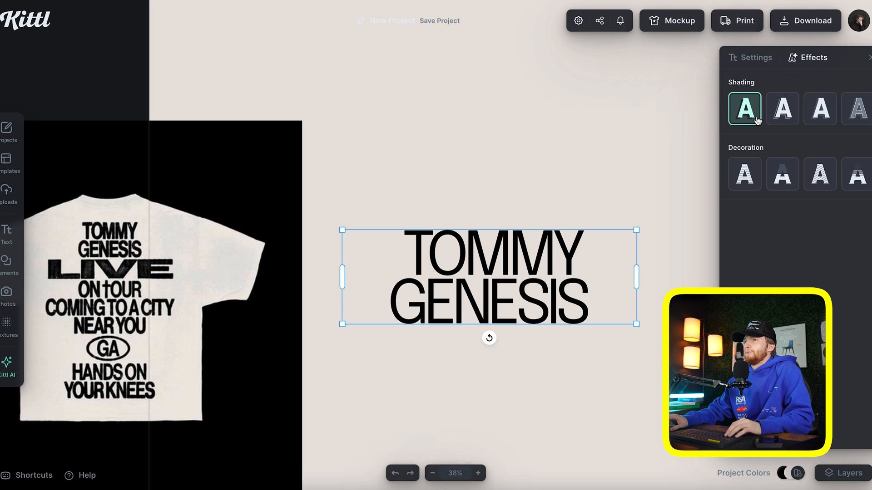
Add a black Block Shadow effect with offset 0 and outline width 9
{"action": "left_click", "coordinate": [820, 109]}
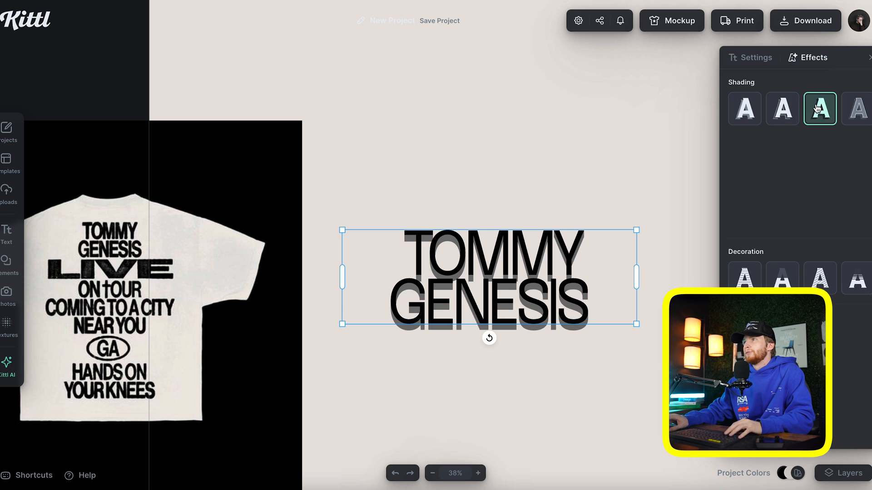
{"action": "left_click_drag", "start_coordinate": [739, 163], "coordinate": [655, 169]}
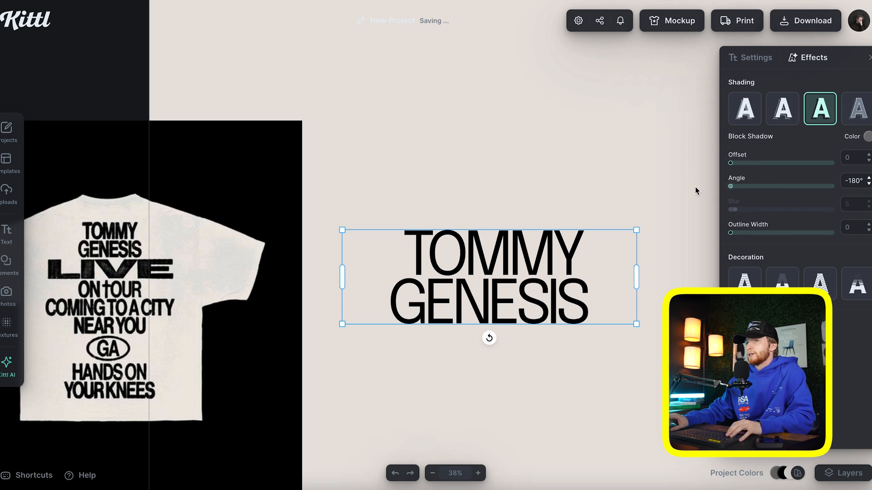
{"action": "left_click", "coordinate": [868, 138]}
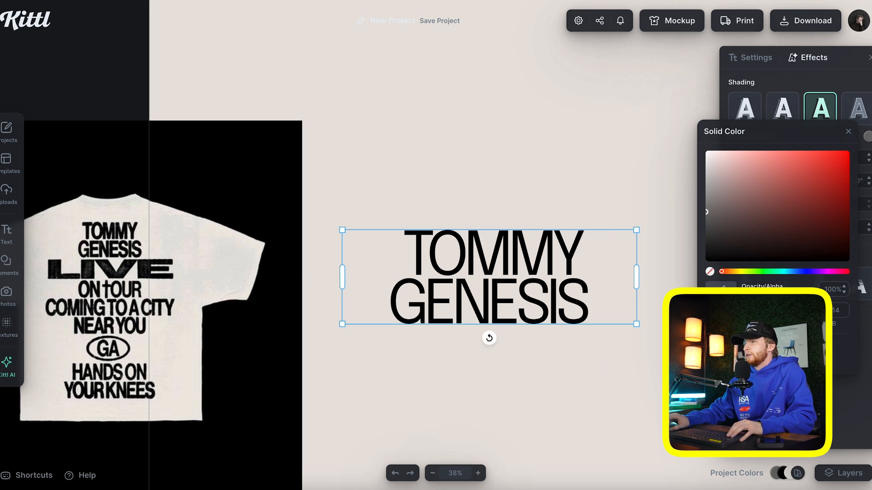
{"action": "key", "text": "ctrl+z"}
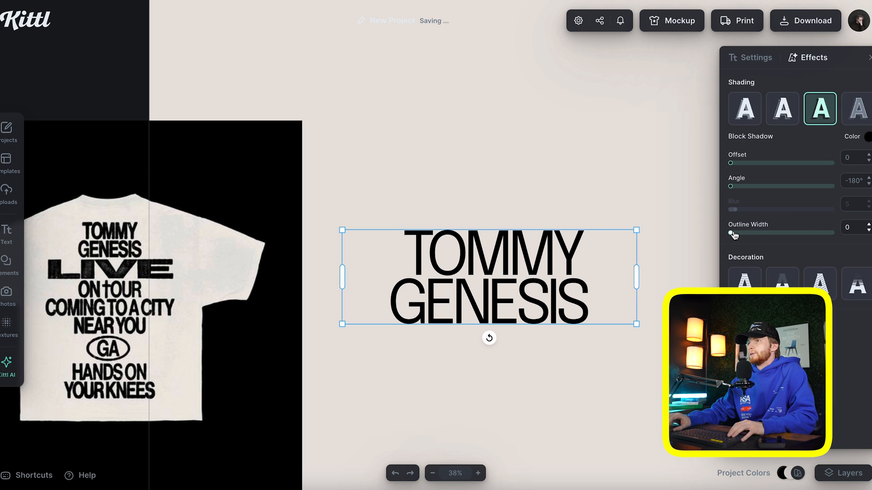
{"action": "left_click_drag", "start_coordinate": [731, 233], "coordinate": [739, 233]}
Set letter spacing to -90 and raise the outline width to 12
{"action": "left_click", "coordinate": [755, 58]}
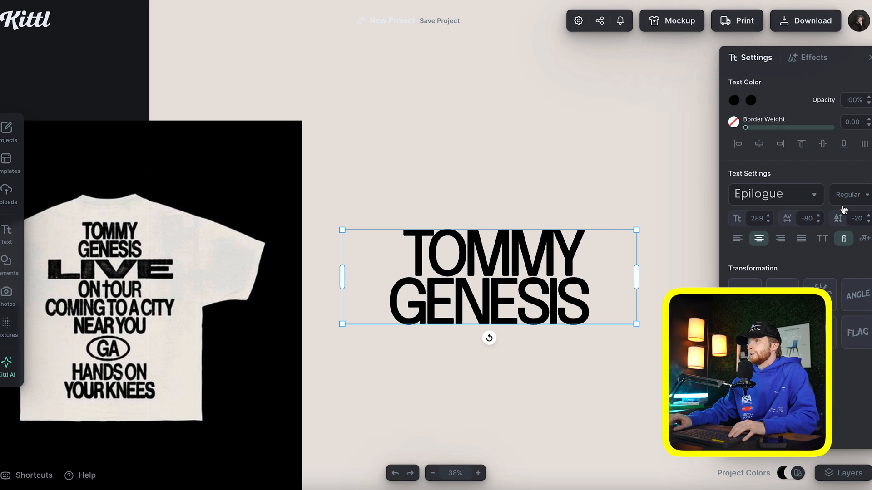
{"action": "type", "text": "-100"}
{"action": "key", "text": "Return"}
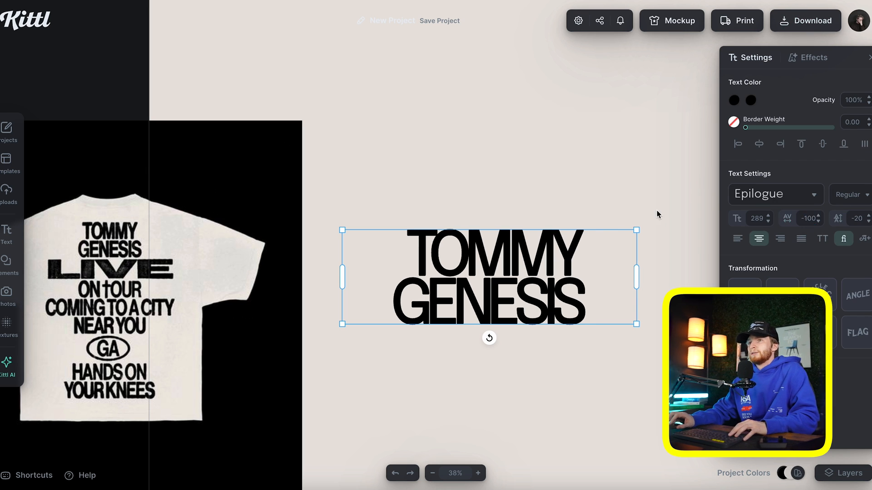
{"action": "left_click", "coordinate": [812, 218]}
{"action": "type", "text": "-90"}
{"action": "key", "text": "Return"}
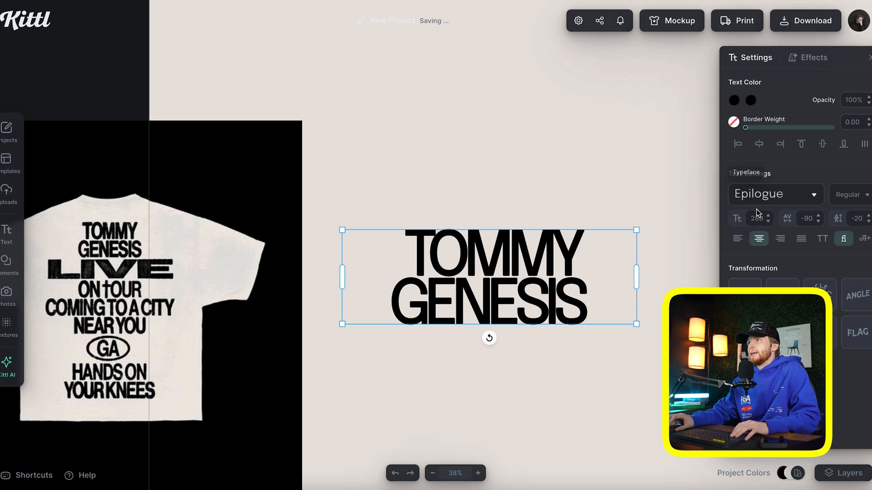
{"action": "left_click", "coordinate": [807, 58]}
{"action": "left_click_drag", "start_coordinate": [741, 237], "coordinate": [743, 237]}
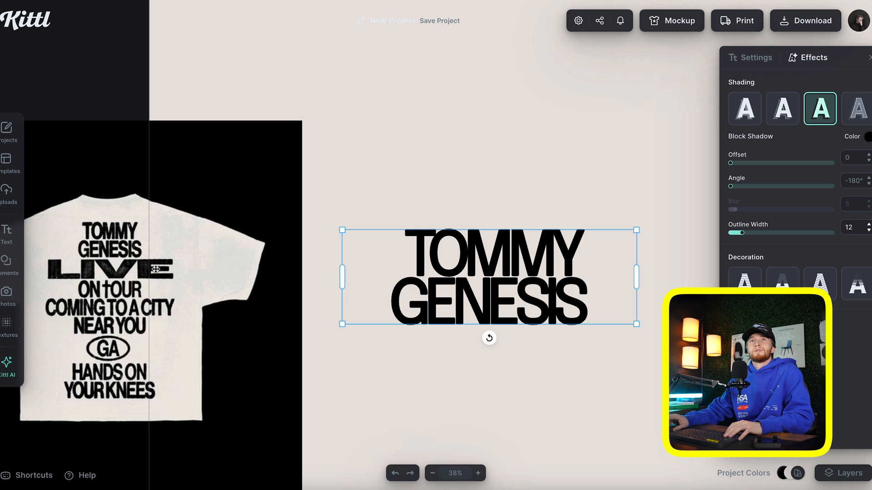
{"action": "double_click", "coordinate": [498, 305]}
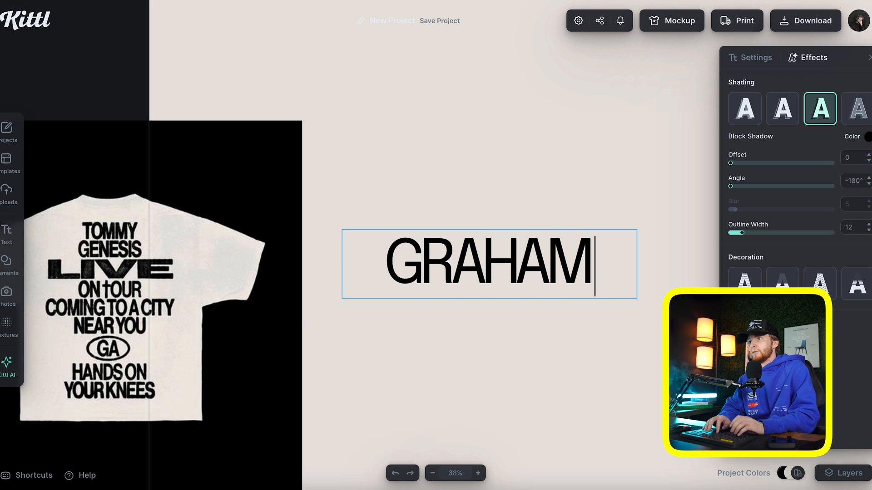
{"action": "key", "text": "Return"}
{"action": "key", "text": "Escape"}
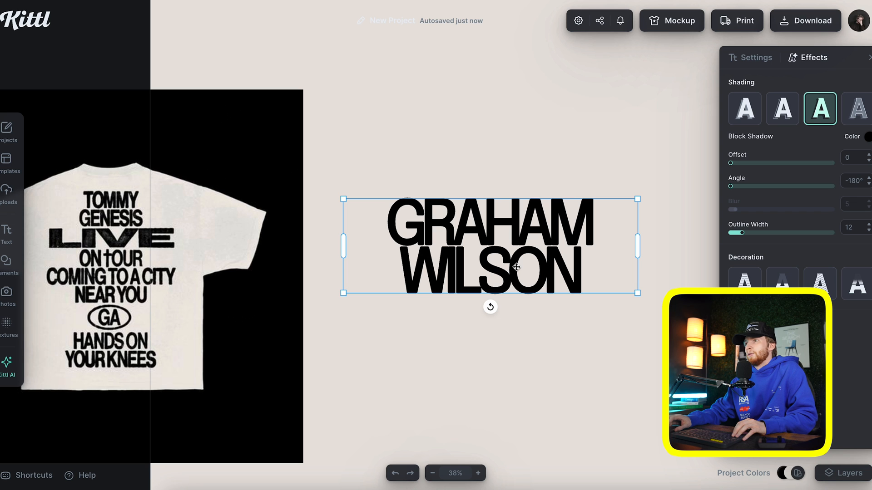
Move the name block higher and place a duplicate just below it
{"action": "left_click", "coordinate": [537, 253]}
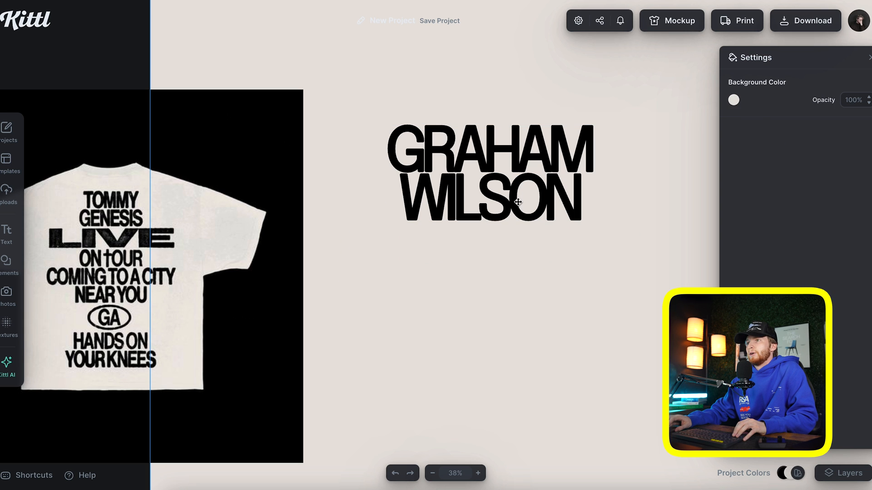
{"action": "left_click", "coordinate": [515, 197]}
{"action": "left_click_drag", "start_coordinate": [515, 197], "coordinate": [515, 298]}
{"action": "left_click", "coordinate": [564, 321]}
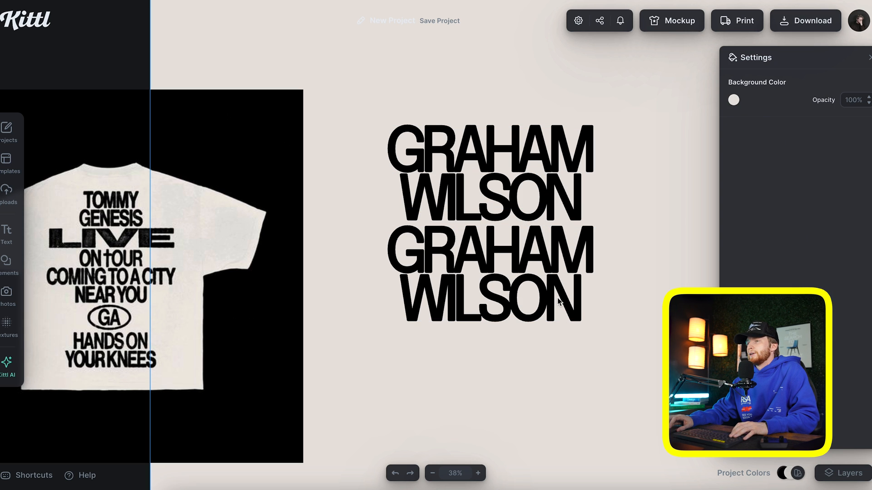
Set the lower copy in DT Getai Grotesk Black from the Sans Serif fonts
{"action": "double_click", "coordinate": [558, 302]}
{"action": "left_click", "coordinate": [772, 194]}
{"action": "scroll", "coordinate": [600, 209], "scroll_direction": "down", "scroll_amount": 1}
{"action": "scroll", "coordinate": [600, 211], "scroll_direction": "down", "scroll_amount": 2}
{"action": "scroll", "coordinate": [624, 157], "scroll_direction": "up", "scroll_amount": 1}
{"action": "left_click", "coordinate": [641, 62]}
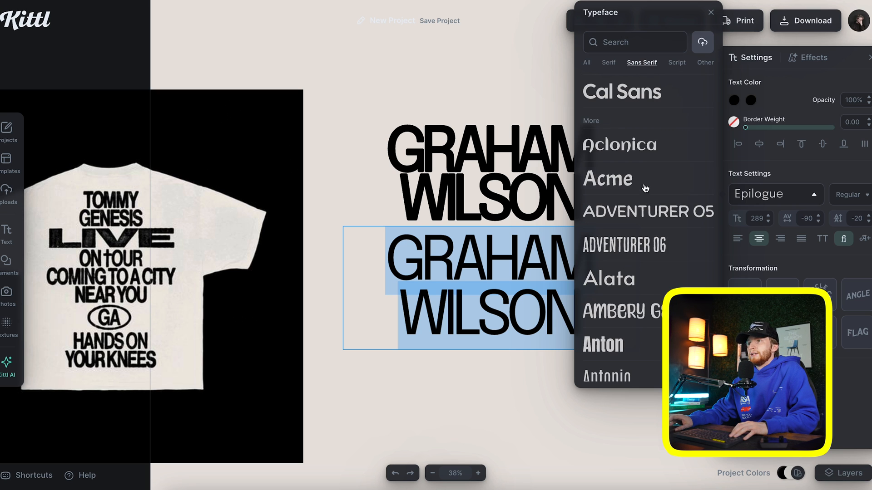
{"action": "scroll", "coordinate": [646, 184], "scroll_direction": "down", "scroll_amount": 1}
{"action": "scroll", "coordinate": [642, 209], "scroll_direction": "down", "scroll_amount": 8}
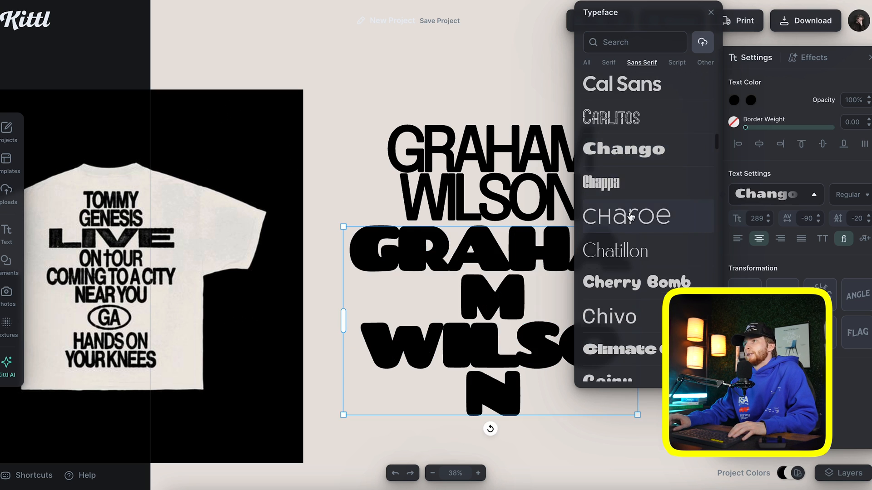
{"action": "scroll", "coordinate": [628, 216], "scroll_direction": "down", "scroll_amount": 1}
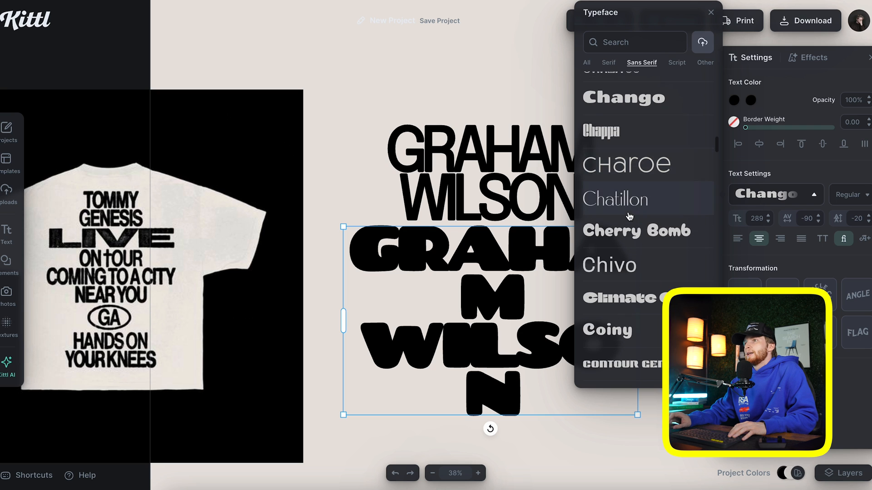
{"action": "scroll", "coordinate": [617, 234], "scroll_direction": "down", "scroll_amount": 1}
{"action": "scroll", "coordinate": [617, 236], "scroll_direction": "down", "scroll_amount": 1}
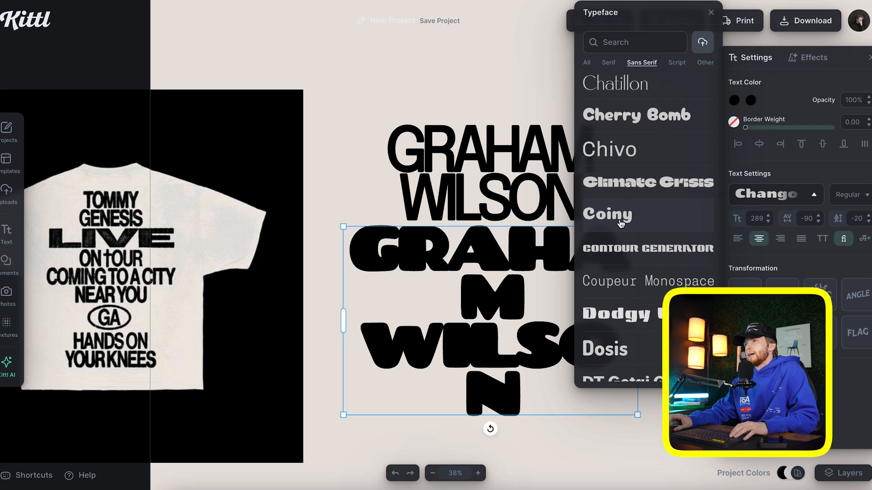
{"action": "scroll", "coordinate": [622, 192], "scroll_direction": "down", "scroll_amount": 3}
{"action": "left_click", "coordinate": [625, 172]}
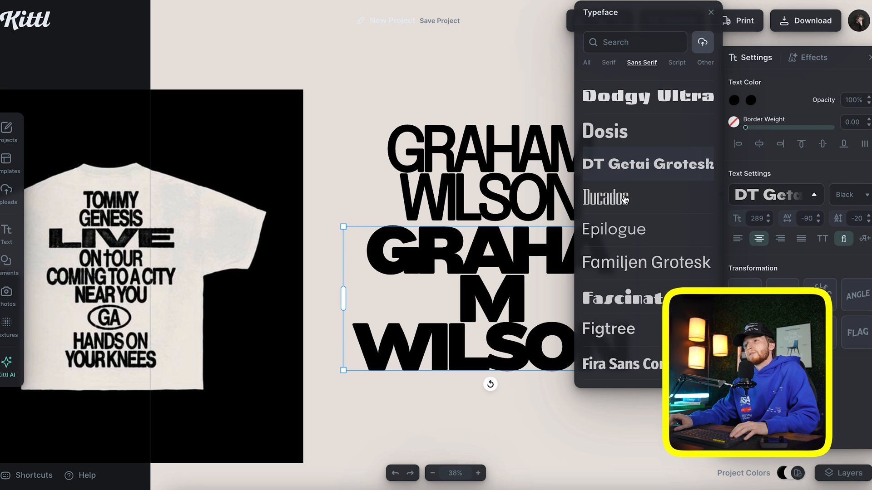
{"action": "scroll", "coordinate": [624, 234], "scroll_direction": "down", "scroll_amount": 2}
{"action": "scroll", "coordinate": [622, 235], "scroll_direction": "down", "scroll_amount": 1}
{"action": "double_click", "coordinate": [486, 342]}
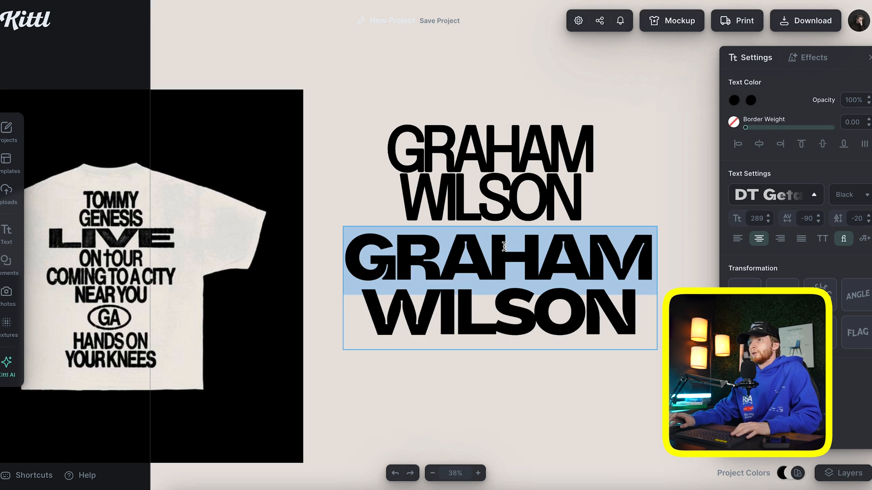
Type LIVE in the lower copy and reshape its box by dragging the corners
{"action": "type", "text": "LIVE"}
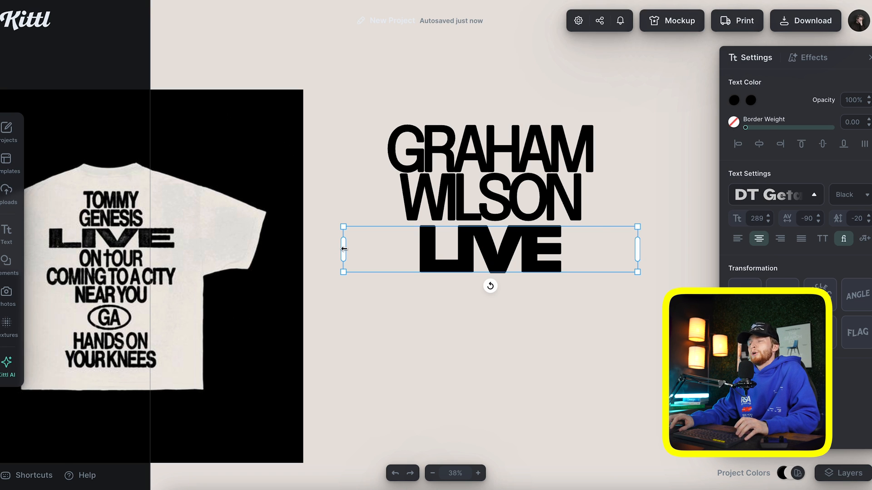
{"action": "left_click_drag", "start_coordinate": [343, 250], "coordinate": [412, 249]}
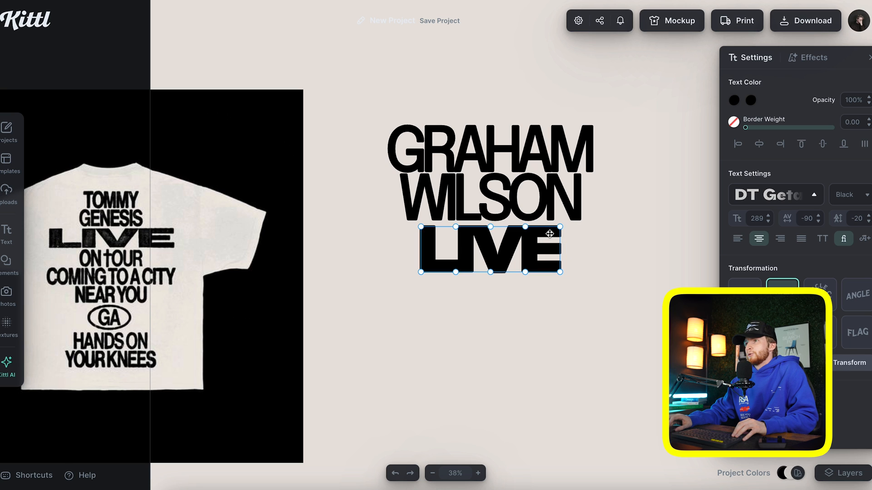
{"action": "left_click_drag", "start_coordinate": [560, 227], "coordinate": [597, 227]}
{"action": "left_click_drag", "start_coordinate": [561, 271], "coordinate": [597, 272]}
{"action": "left_click_drag", "start_coordinate": [421, 271], "coordinate": [355, 272]}
{"action": "left_click_drag", "start_coordinate": [421, 227], "coordinate": [355, 230]}
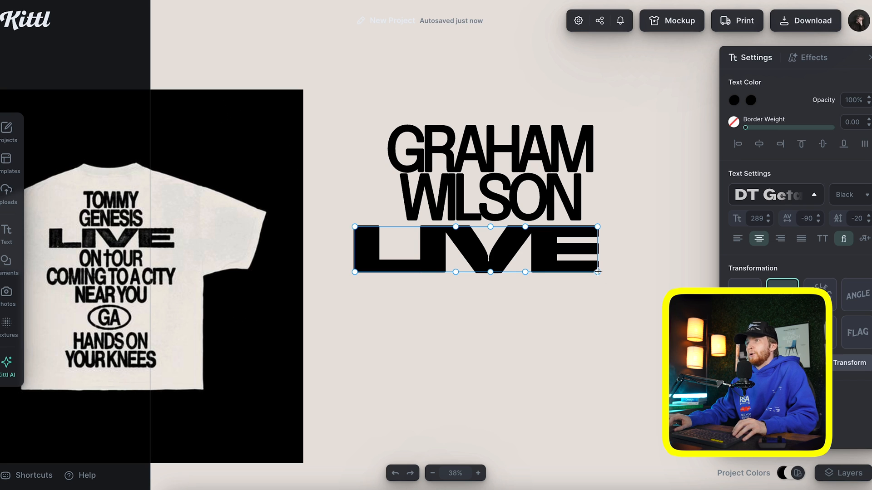
Stretch LIVE wider to the right and nudge it slightly left
{"action": "left_click_drag", "start_coordinate": [597, 271], "coordinate": [625, 271]}
{"action": "left_click_drag", "start_coordinate": [595, 226], "coordinate": [625, 224]}
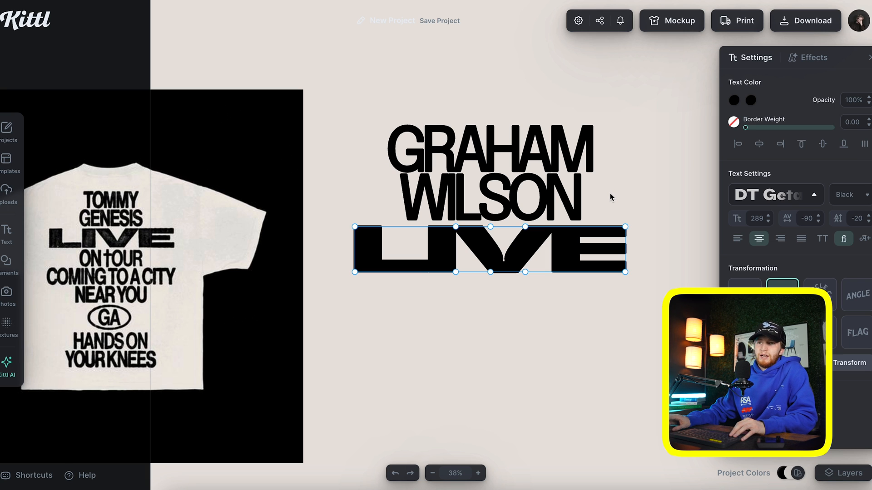
{"action": "left_click_drag", "start_coordinate": [622, 272], "coordinate": [656, 272]}
{"action": "left_click_drag", "start_coordinate": [625, 227], "coordinate": [655, 227]}
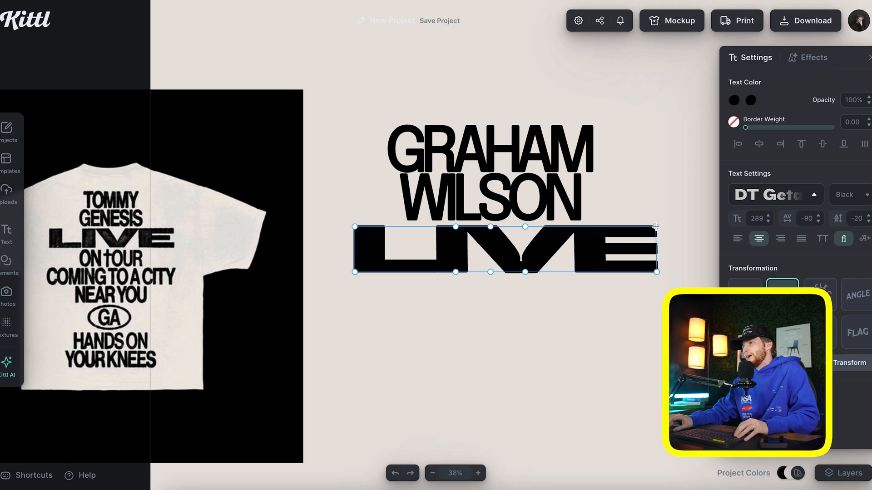
{"action": "left_click", "coordinate": [649, 210]}
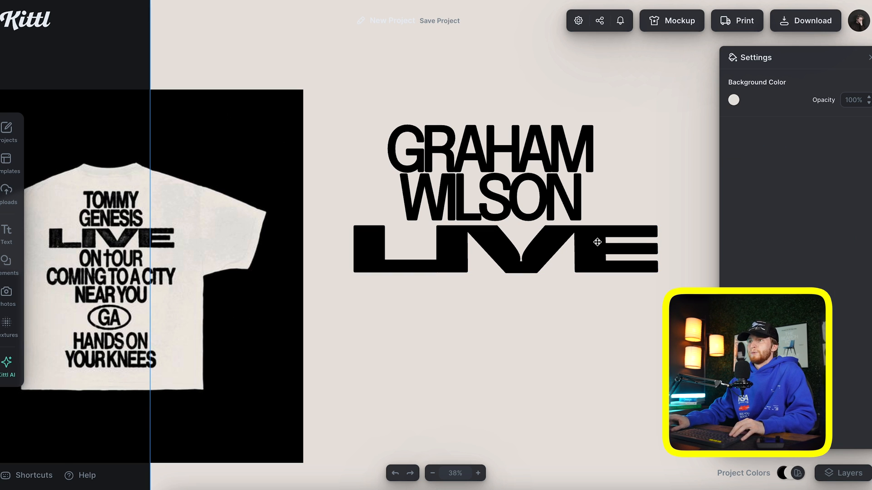
{"action": "left_click_drag", "start_coordinate": [586, 245], "coordinate": [571, 247]}
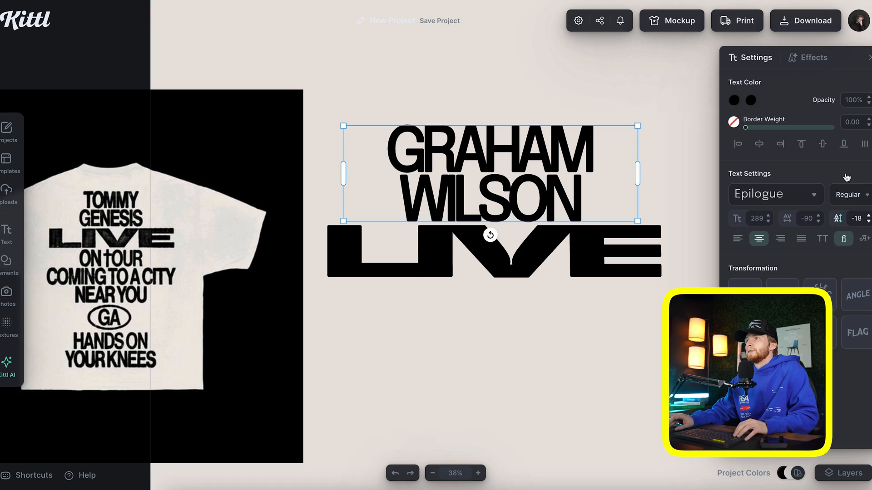
Loosen LIVE's letter spacing from -90 to -60
{"action": "left_click", "coordinate": [690, 147]}
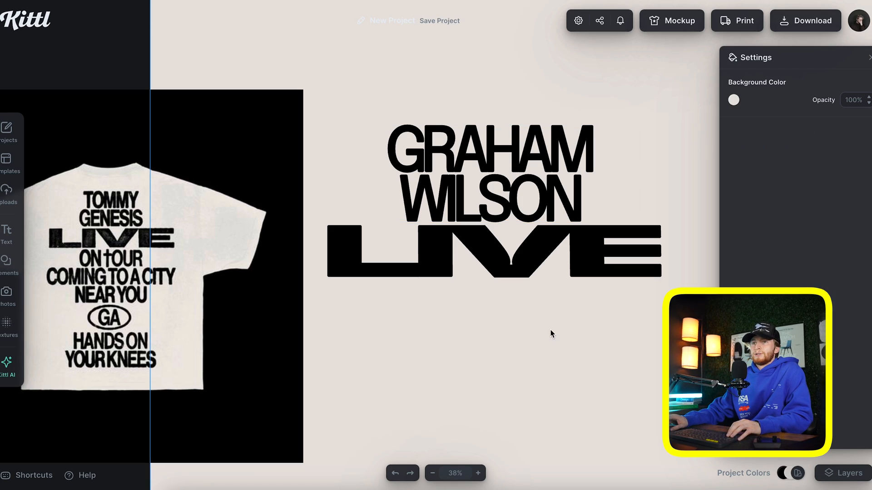
{"action": "left_click", "coordinate": [563, 271]}
{"action": "left_click", "coordinate": [811, 218]}
{"action": "key", "text": "BackSpace"}
{"action": "type", "text": "-60"}
{"action": "key", "text": "Return"}
{"action": "left_click", "coordinate": [590, 340]}
{"action": "scroll", "coordinate": [590, 339], "scroll_direction": "right", "scroll_amount": 1}
{"action": "scroll", "coordinate": [540, 258], "scroll_direction": "left", "scroll_amount": 2}
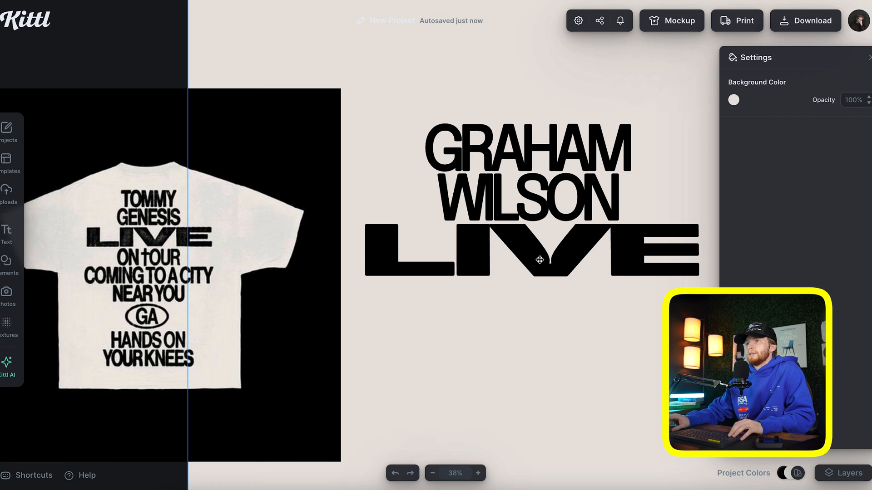
{"action": "left_click_drag", "start_coordinate": [572, 282], "coordinate": [550, 183]}
{"action": "left_click", "coordinate": [760, 121]}
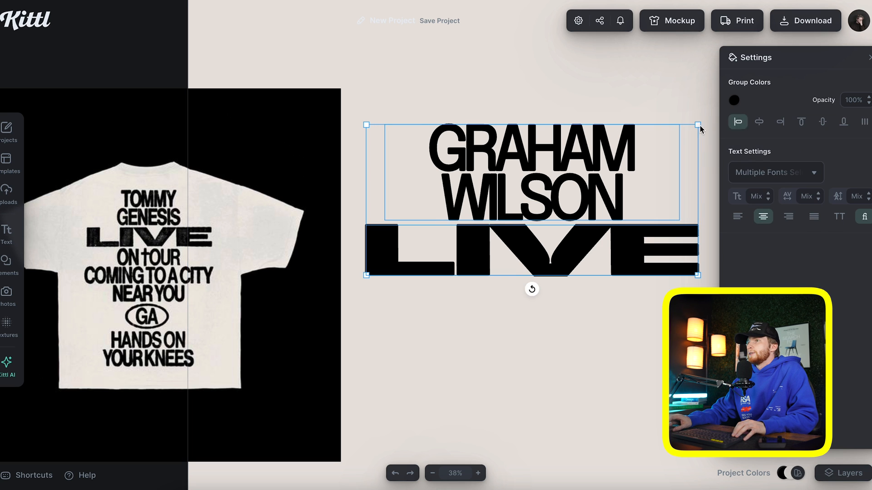
{"action": "left_click", "coordinate": [582, 92]}
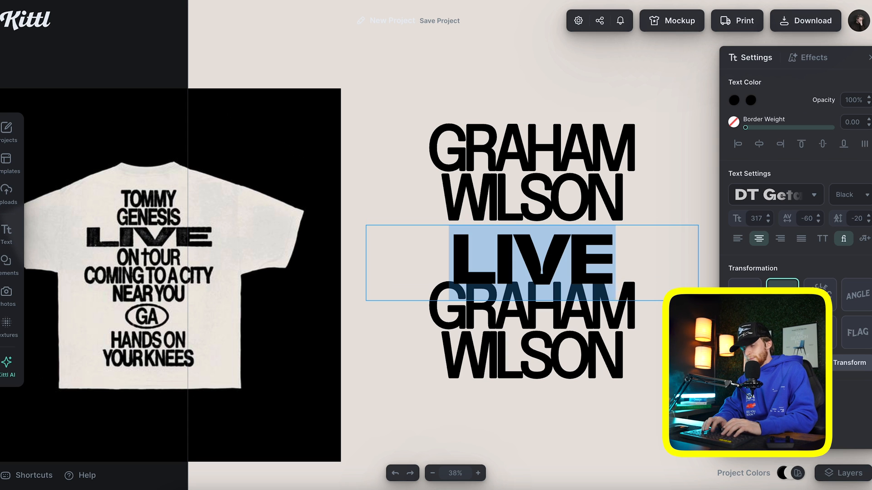
{"action": "type", "text": "KITTL"}
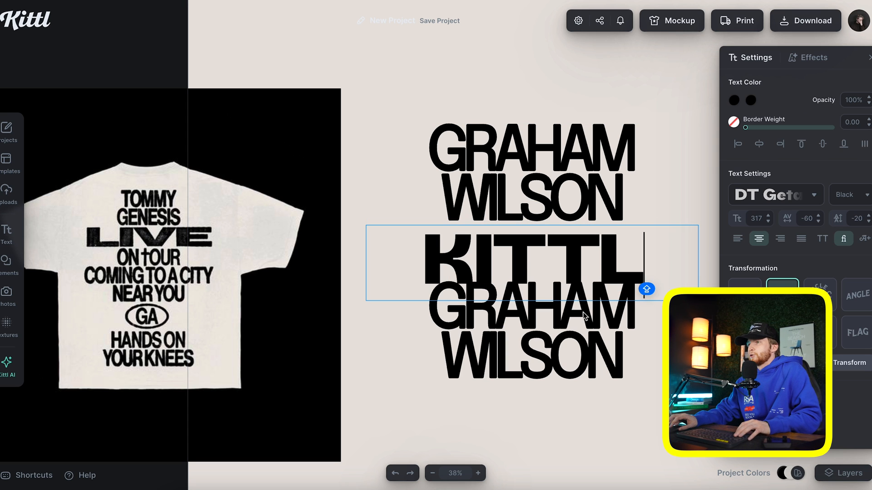
{"action": "key", "text": "Escape"}
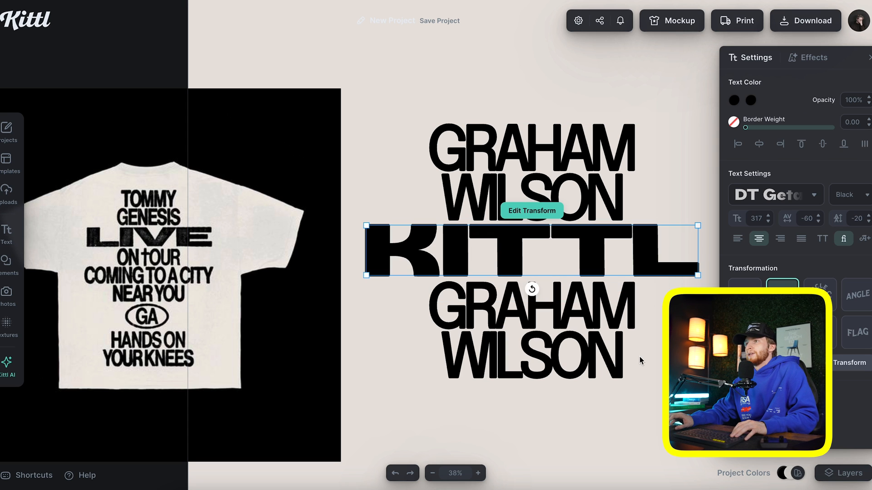
{"action": "left_click", "coordinate": [639, 356]}
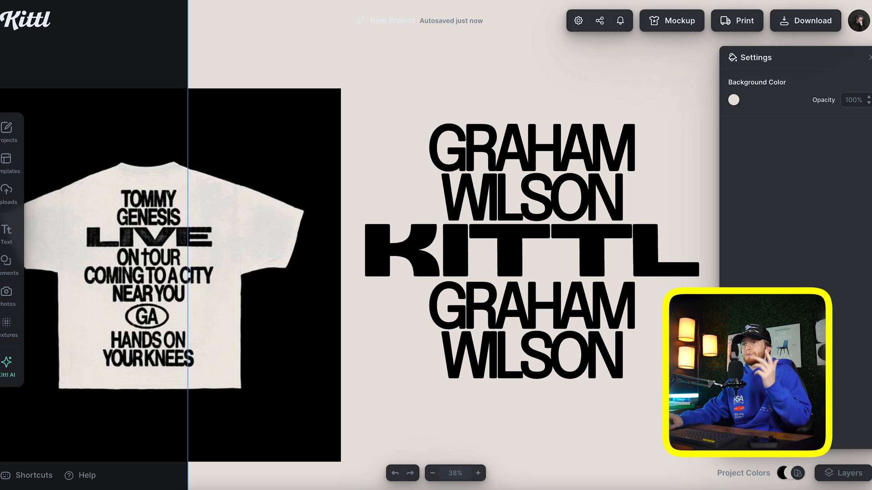
{"action": "left_click", "coordinate": [648, 262]}
{"action": "scroll", "coordinate": [647, 259], "scroll_direction": "right", "scroll_amount": 2}
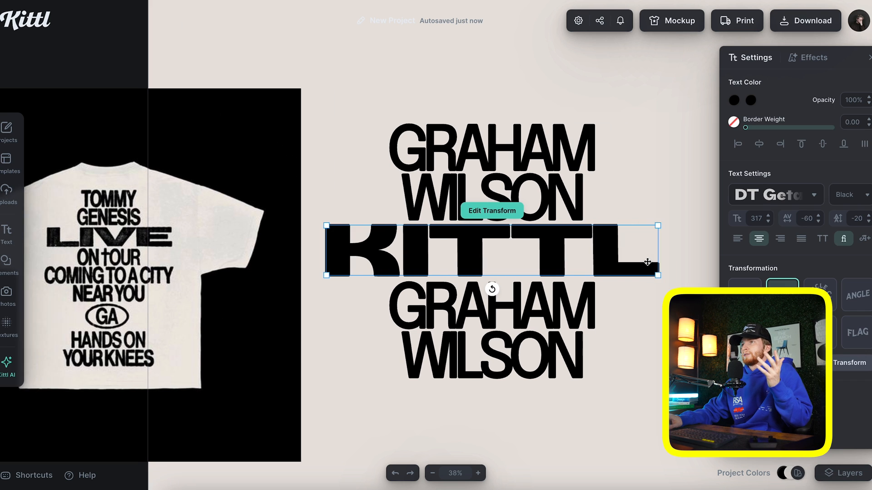
{"action": "left_click_drag", "start_coordinate": [645, 275], "coordinate": [656, 248]}
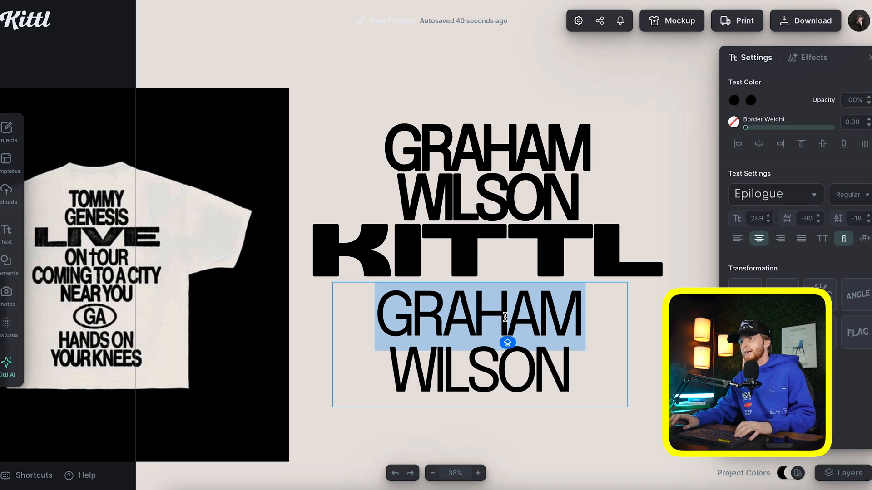
{"action": "key", "text": "ctrl+a"}
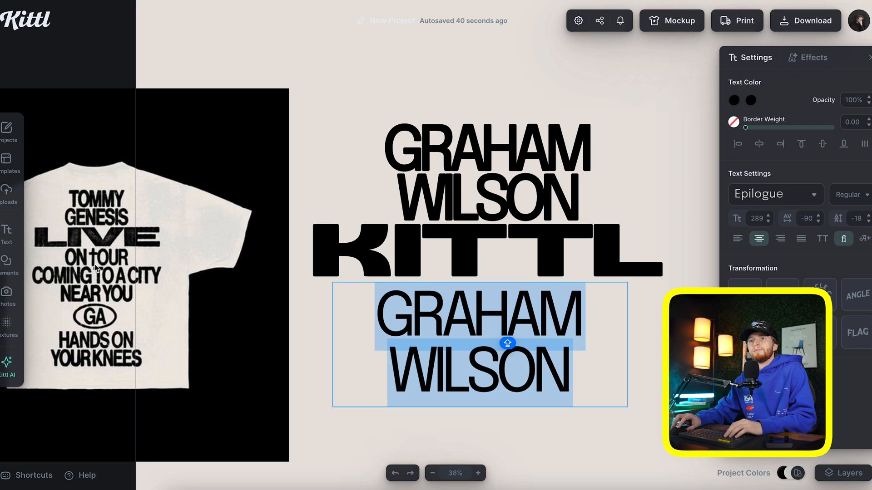
{"action": "type", "text": "VI"}
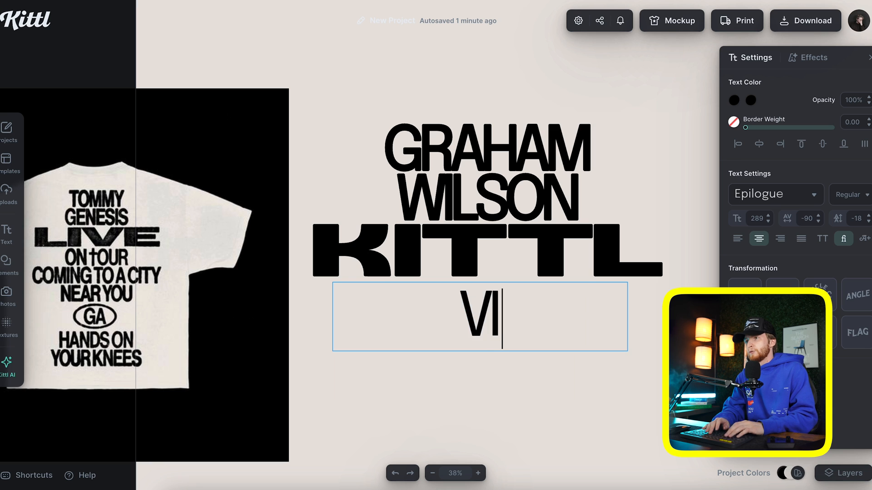
{"action": "type", "text": "DEOS MADE FOR YOU"}
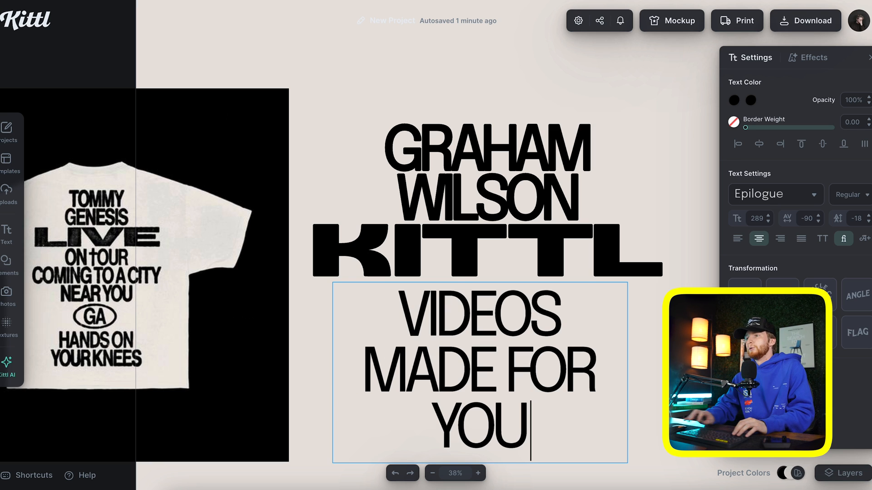
{"action": "key", "text": "Escape"}
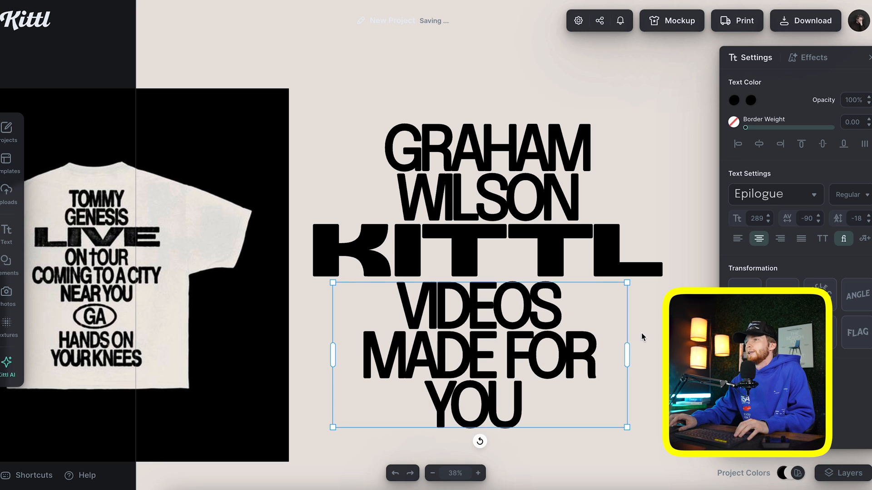
{"action": "left_click_drag", "start_coordinate": [627, 351], "coordinate": [680, 351]}
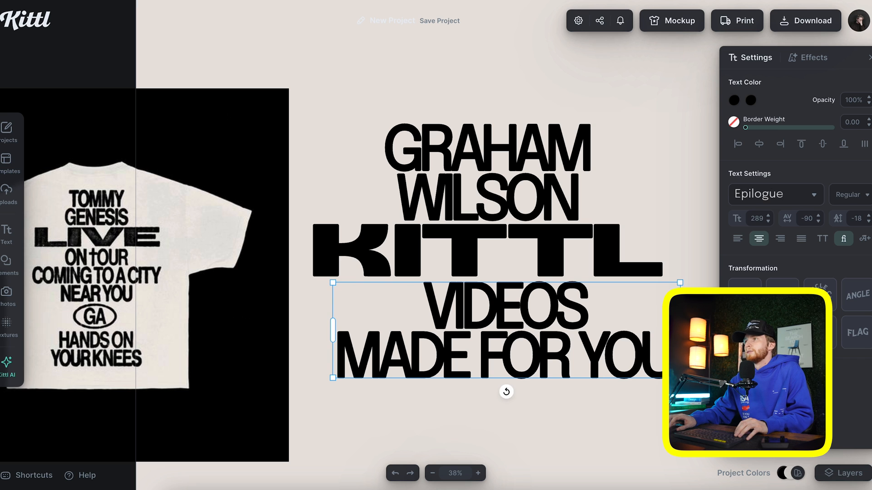
{"action": "left_click_drag", "start_coordinate": [485, 268], "coordinate": [510, 268]}
{"action": "left_click_drag", "start_coordinate": [555, 189], "coordinate": [580, 188]}
Add a WITH LOVE line below MADE FOR YOU in the VIDEOS block
{"action": "left_click", "coordinate": [543, 352]}
{"action": "scroll", "coordinate": [563, 349], "scroll_direction": "left", "scroll_amount": 1}
{"action": "scroll", "coordinate": [535, 296], "scroll_direction": "right", "scroll_amount": 2}
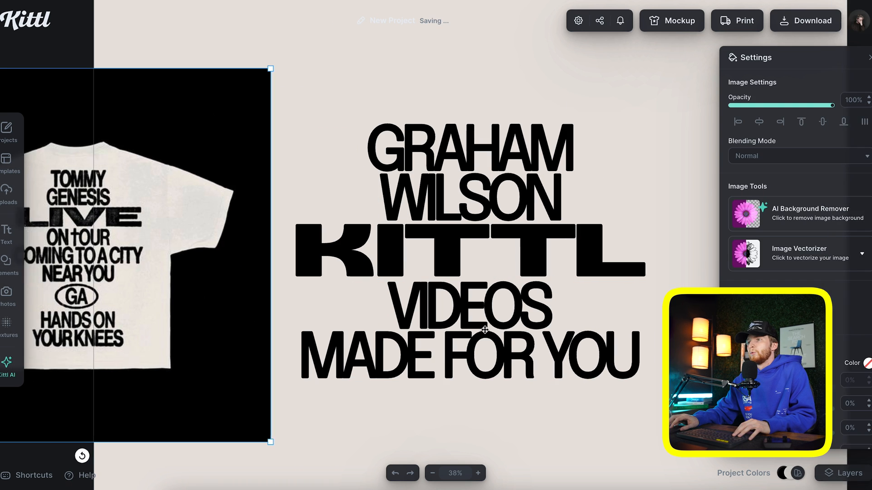
{"action": "scroll", "coordinate": [485, 330], "scroll_direction": "left", "scroll_amount": 1}
{"action": "double_click", "coordinate": [485, 330]}
{"action": "key", "text": "Return"}
{"action": "type", "text": "WITH LOVE"}
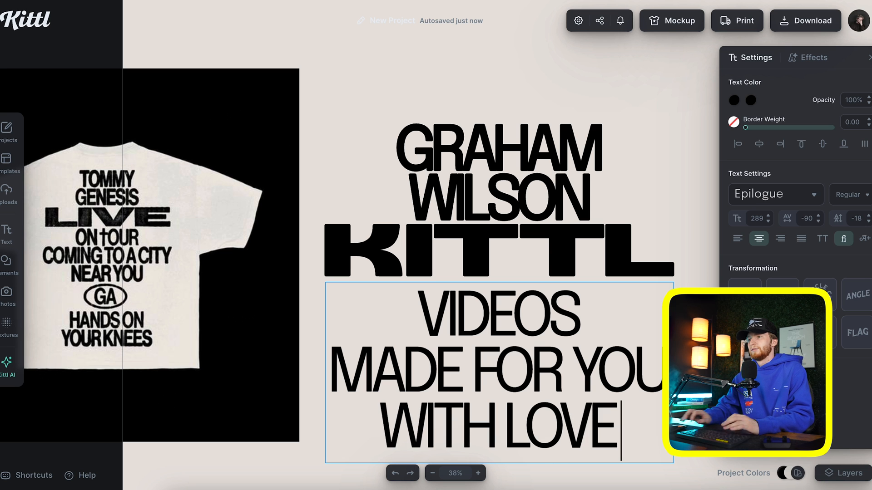
{"action": "key", "text": "Escape"}
Move the reference T-shirt image up and to the right
{"action": "left_click", "coordinate": [651, 176]}
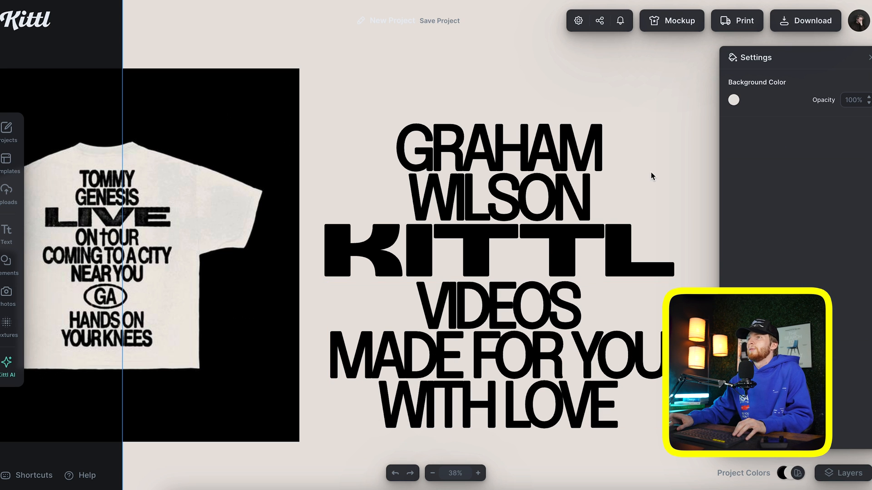
{"action": "scroll", "coordinate": [579, 218], "scroll_direction": "down", "scroll_amount": 2}
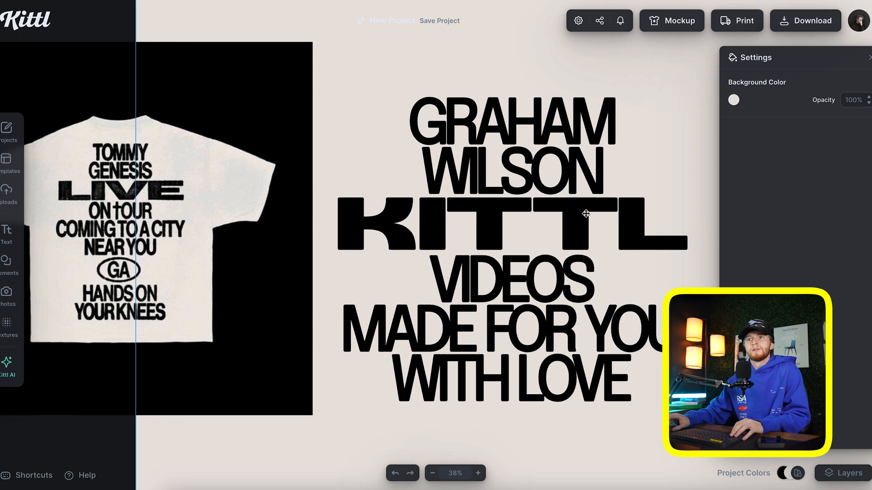
{"action": "left_click_drag", "start_coordinate": [129, 228], "coordinate": [151, 195]}
{"action": "scroll", "coordinate": [241, 261], "scroll_direction": "right", "scroll_amount": 2}
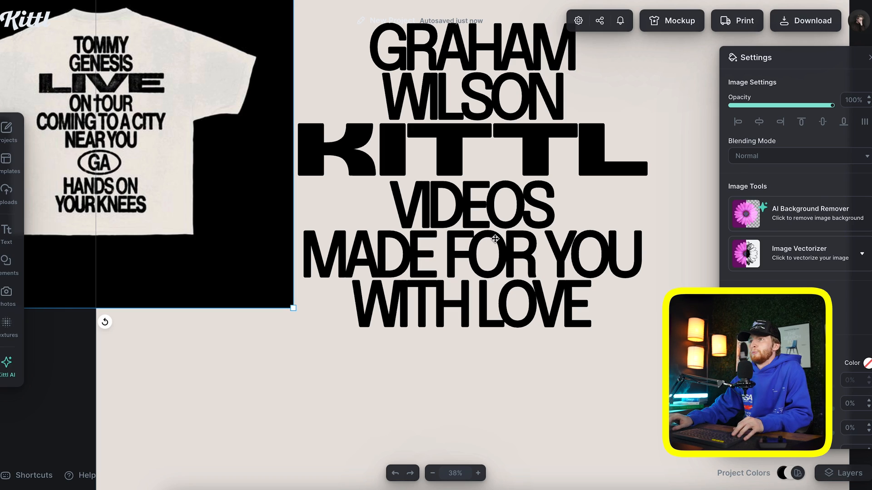
Duplicate the text block below, change it to NC, and centre it underneath
{"action": "left_click_drag", "start_coordinate": [495, 238], "coordinate": [495, 380], "text": "alt"}
{"action": "double_click", "coordinate": [495, 380]}
{"action": "type", "text": "NC"}
{"action": "key", "text": "Escape"}
{"action": "left_click_drag", "start_coordinate": [505, 356], "coordinate": [502, 383]}
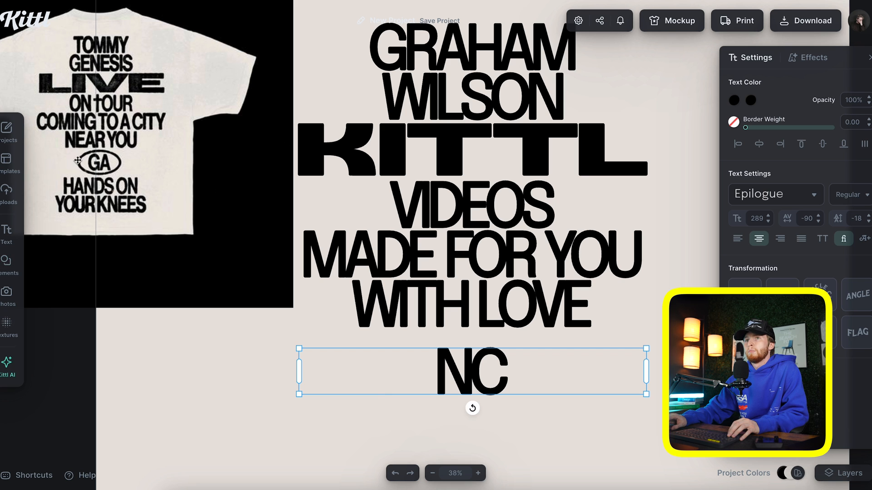
Add a circle from Elements and resize it into a small oval around NC
{"action": "left_click", "coordinate": [6, 261]}
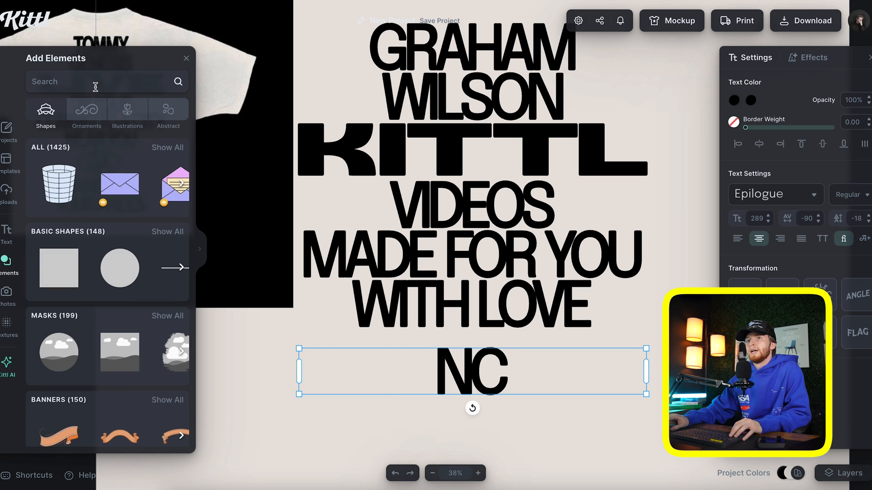
{"action": "left_click", "coordinate": [120, 268]}
{"action": "left_click", "coordinate": [188, 58]}
{"action": "left_click_drag", "start_coordinate": [368, 237], "coordinate": [228, 298]}
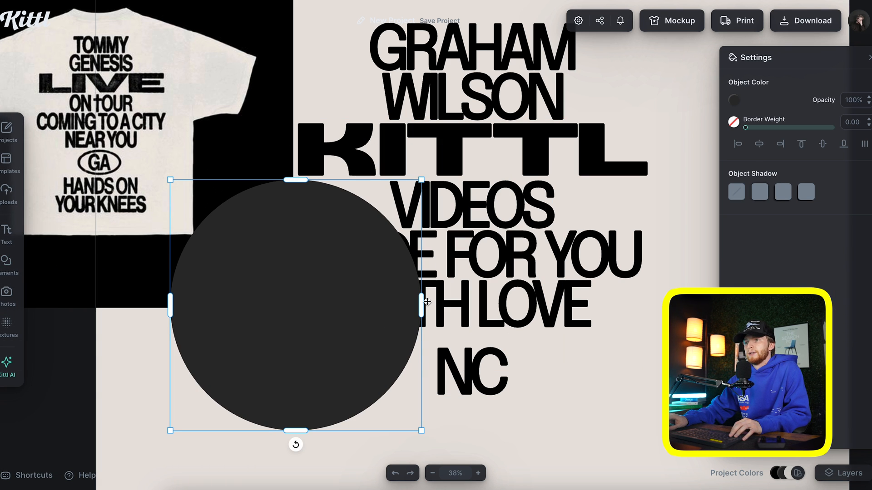
{"action": "left_click_drag", "start_coordinate": [421, 301], "coordinate": [574, 301]}
{"action": "left_click_drag", "start_coordinate": [575, 432], "coordinate": [431, 343]}
{"action": "left_click_drag", "start_coordinate": [376, 308], "coordinate": [473, 374]}
Remove the oval's fill so NC shows, then select the oval together with NC
{"action": "left_click", "coordinate": [733, 100]}
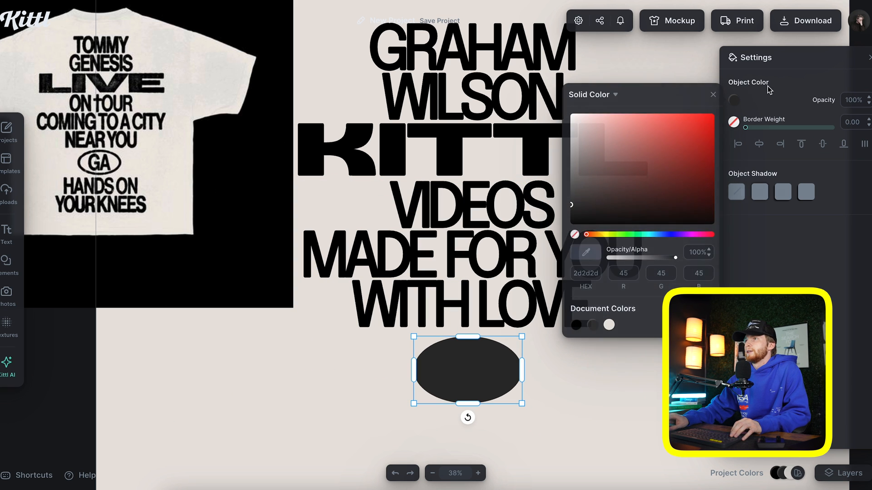
{"action": "left_click", "coordinate": [575, 235]}
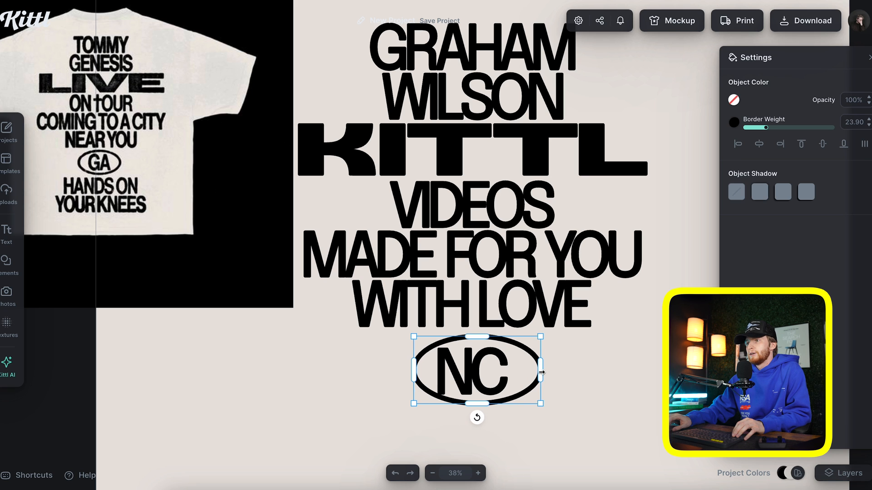
{"action": "left_click", "coordinate": [526, 381], "text": "shift"}
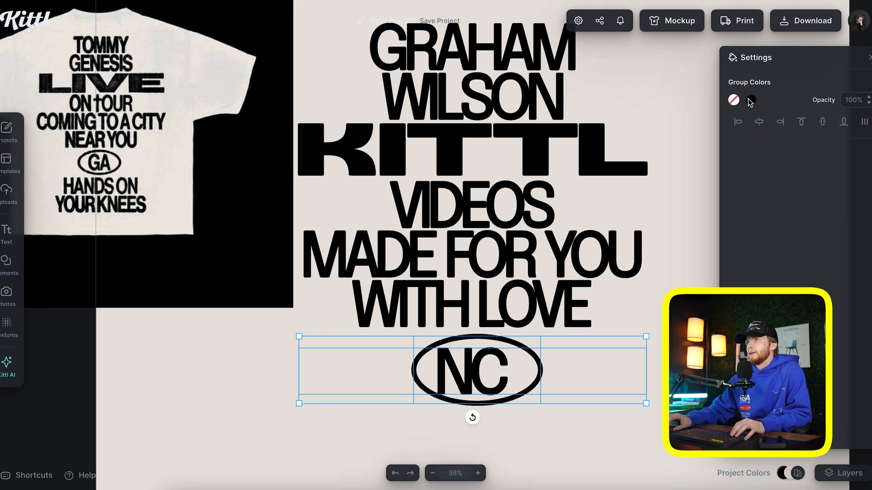
{"action": "key", "text": "Escape"}
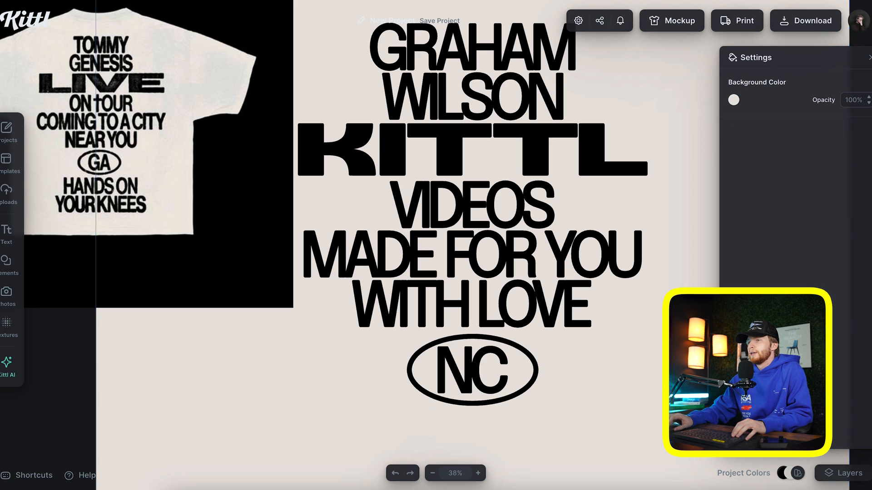
{"action": "left_click", "coordinate": [533, 358]}
{"action": "left_click", "coordinate": [500, 376], "text": "shift"}
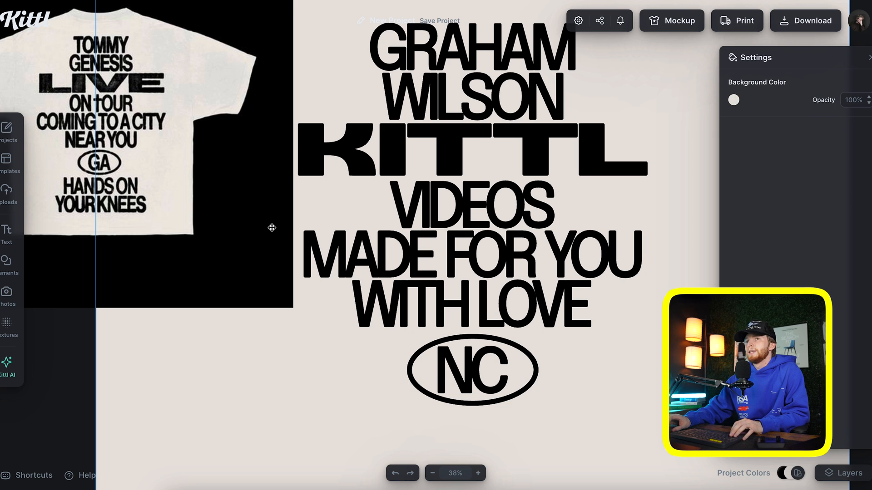
Retype the duplicated bottom block as ALL CAPS FOR THE WIN and drag the shirt image off the poster
{"action": "scroll", "coordinate": [208, 227], "scroll_direction": "down", "scroll_amount": 3}
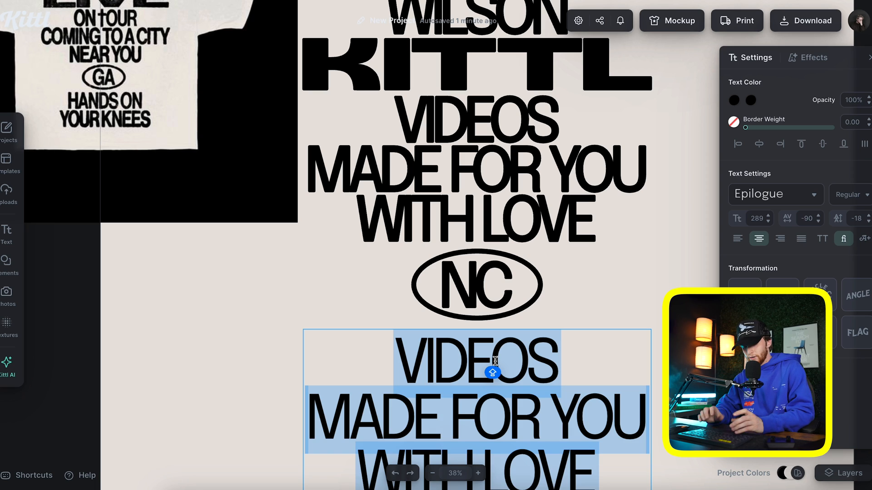
{"action": "type", "text": "A"}
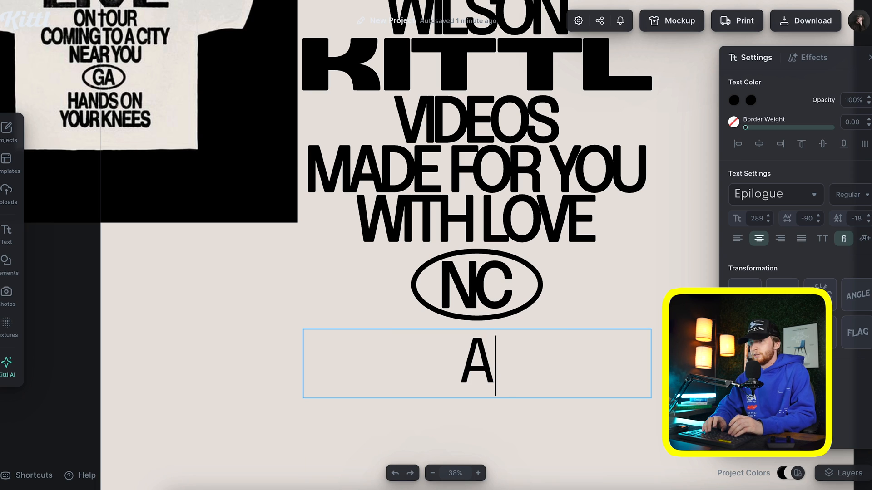
{"action": "type", "text": "LL CAPS "}
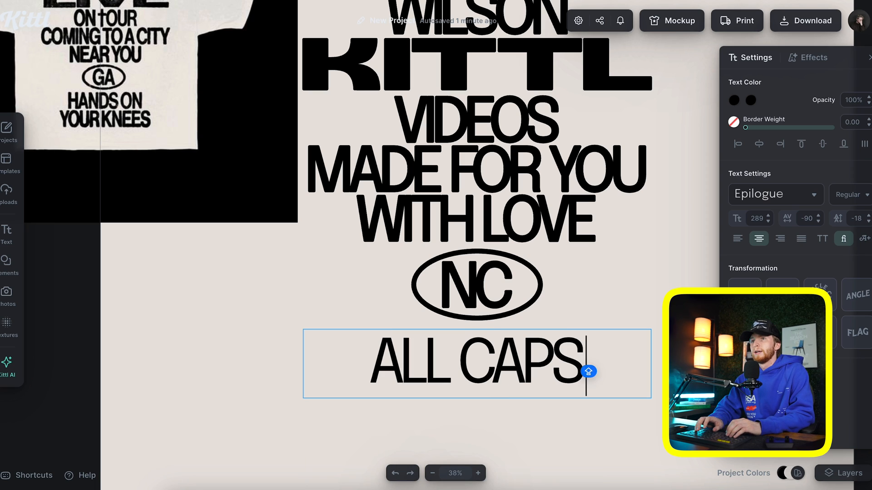
{"action": "type", "text": "FOR THE WIN"}
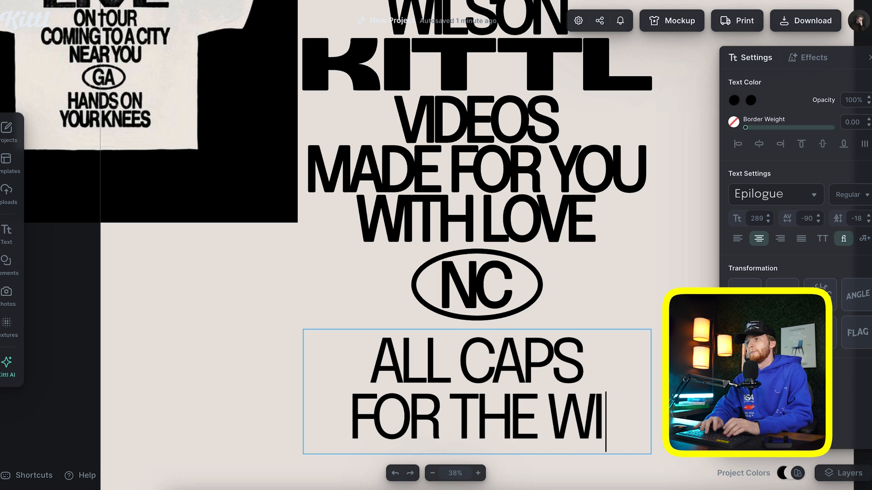
{"action": "key", "text": "Escape"}
{"action": "key", "text": "ctrl+z"}
{"action": "key", "text": "ctrl+shift+z"}
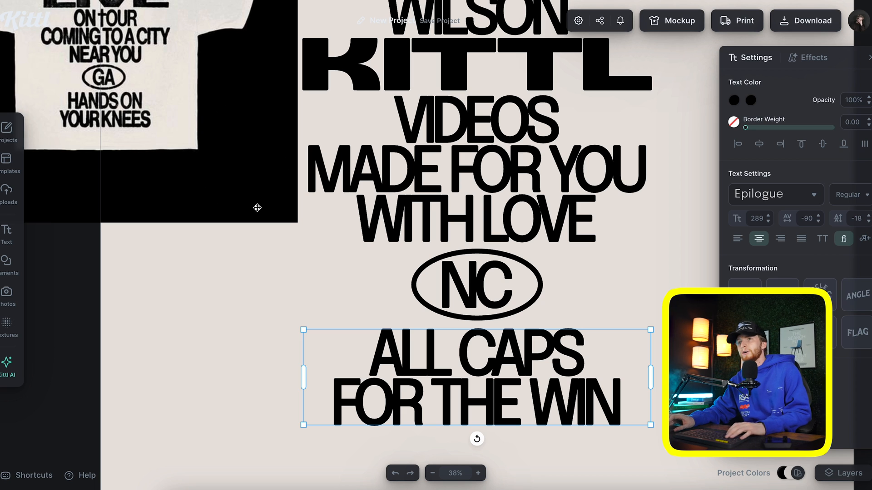
{"action": "left_click_drag", "start_coordinate": [257, 128], "coordinate": [58, 140]}
{"action": "scroll", "coordinate": [628, 301], "scroll_direction": "right", "scroll_amount": 2}
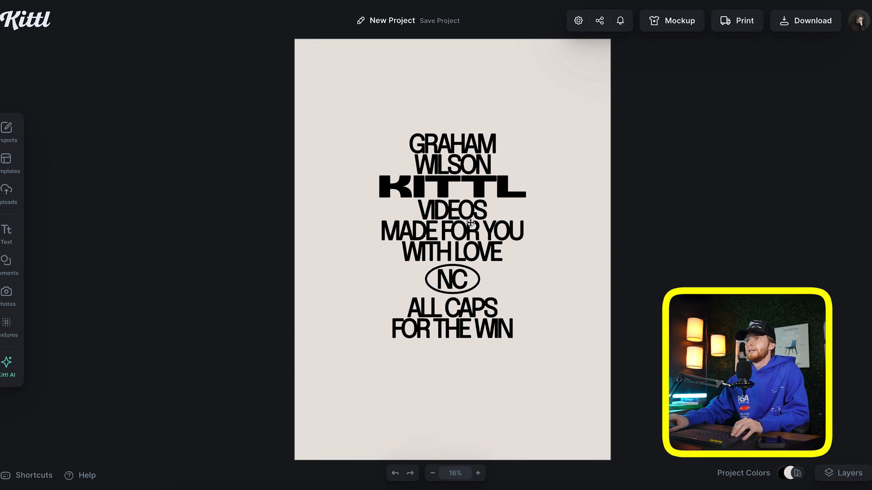
Centre all the stacked type vertically and enlarge it to fill the poster width
{"action": "key", "text": "ctrl+a"}
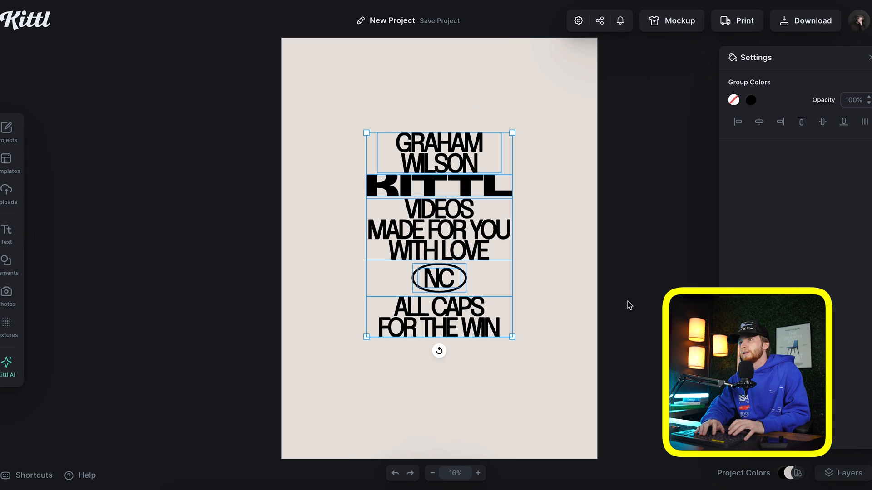
{"action": "left_click", "coordinate": [824, 124]}
{"action": "left_click_drag", "start_coordinate": [512, 146], "coordinate": [574, 84]}
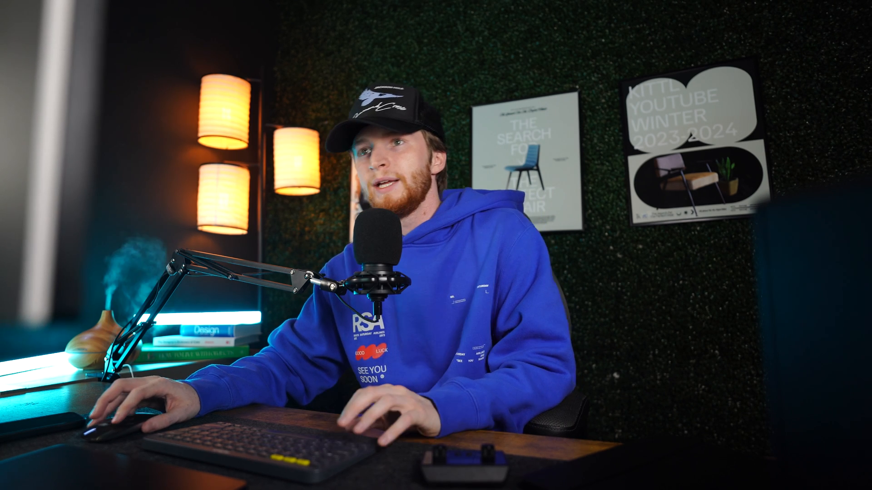
{"action": "left_click_drag", "start_coordinate": [240, 189], "coordinate": [236, 188]}
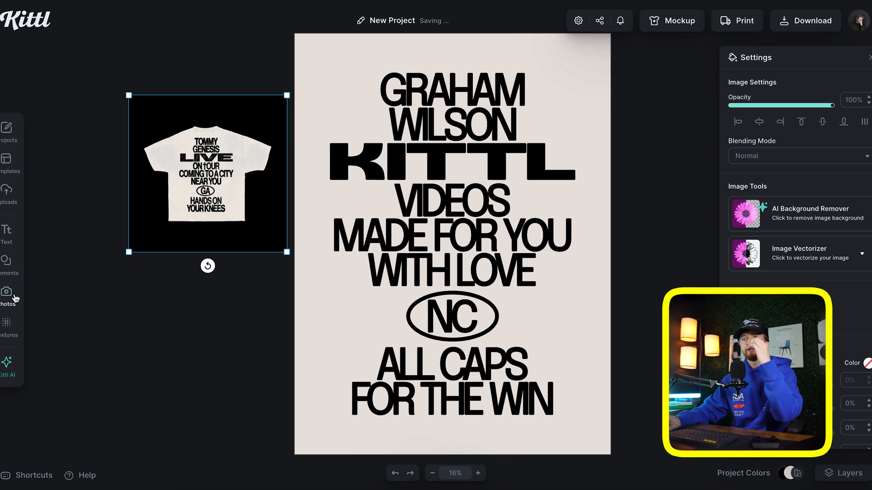
Apply a grunge texture to the poster with its blend mode set to Alpha Mask
{"action": "left_click", "coordinate": [7, 326]}
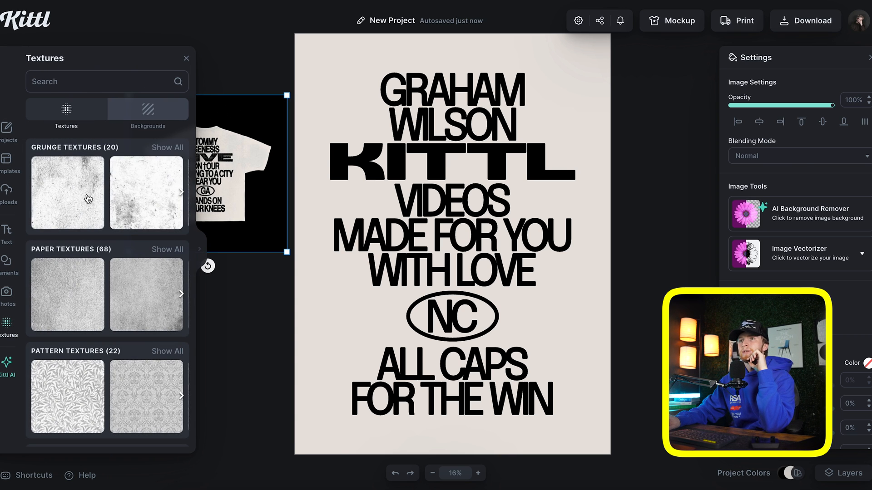
{"action": "left_click", "coordinate": [90, 196]}
{"action": "left_click", "coordinate": [813, 168]}
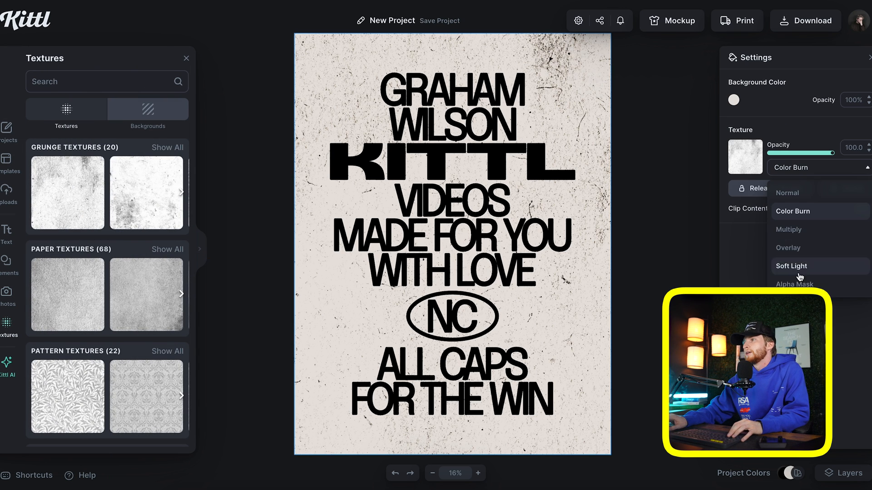
{"action": "left_click", "coordinate": [792, 283]}
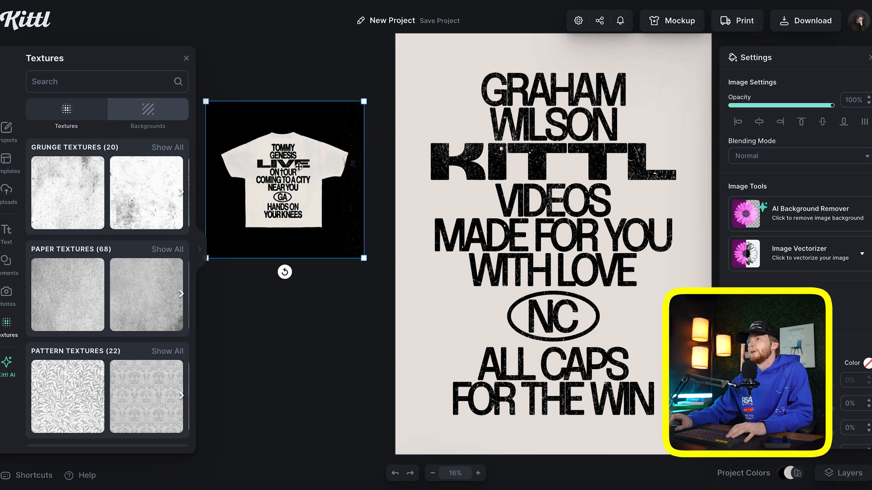
{"action": "scroll", "coordinate": [298, 167], "scroll_direction": "right", "scroll_amount": 3}
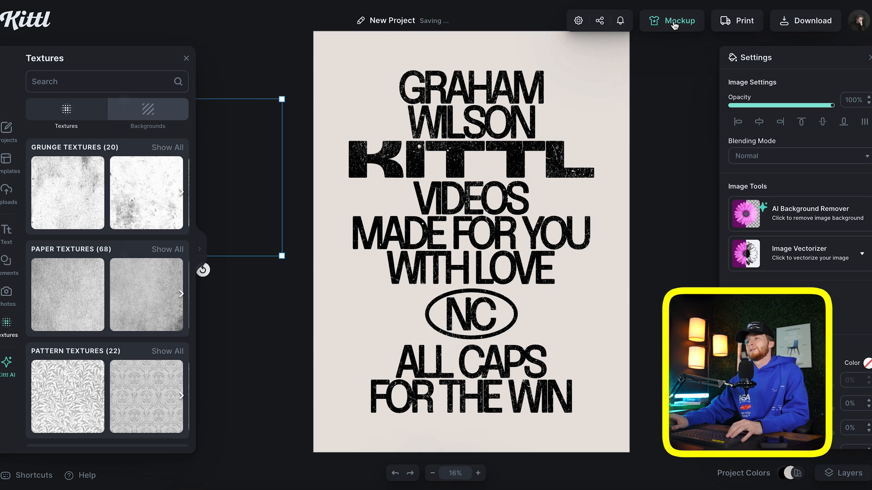
Preview the design on a flat-lay T-shirt back mockup
{"action": "left_click", "coordinate": [674, 23]}
{"action": "scroll", "coordinate": [118, 234], "scroll_direction": "down", "scroll_amount": 10}
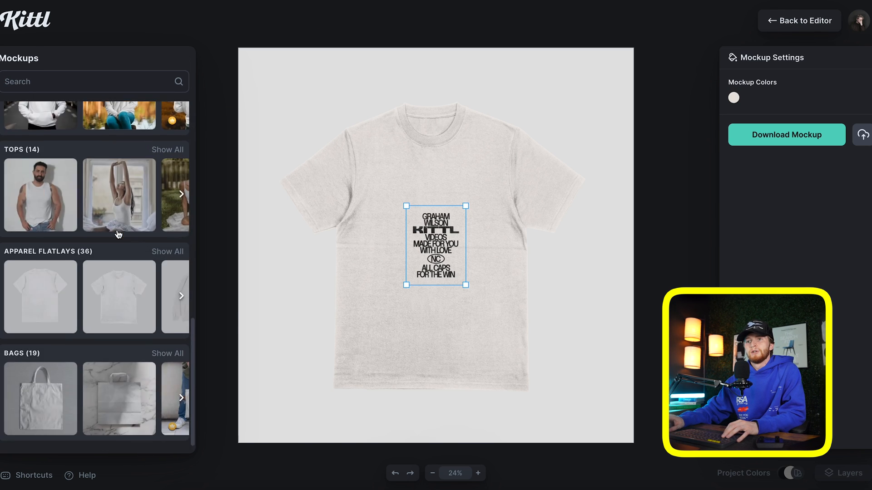
{"action": "scroll", "coordinate": [118, 235], "scroll_direction": "down", "scroll_amount": 1}
{"action": "left_click", "coordinate": [181, 248]}
{"action": "left_click", "coordinate": [120, 242]}
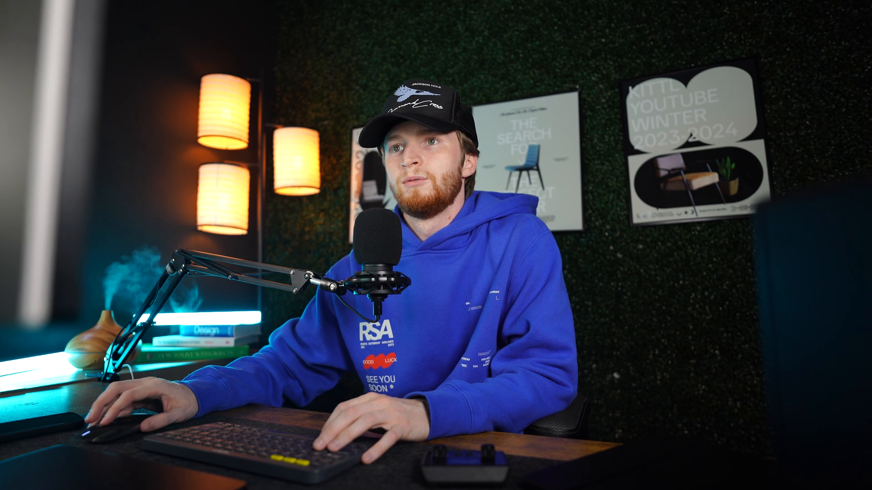
{"action": "left_click", "coordinate": [82, 246]}
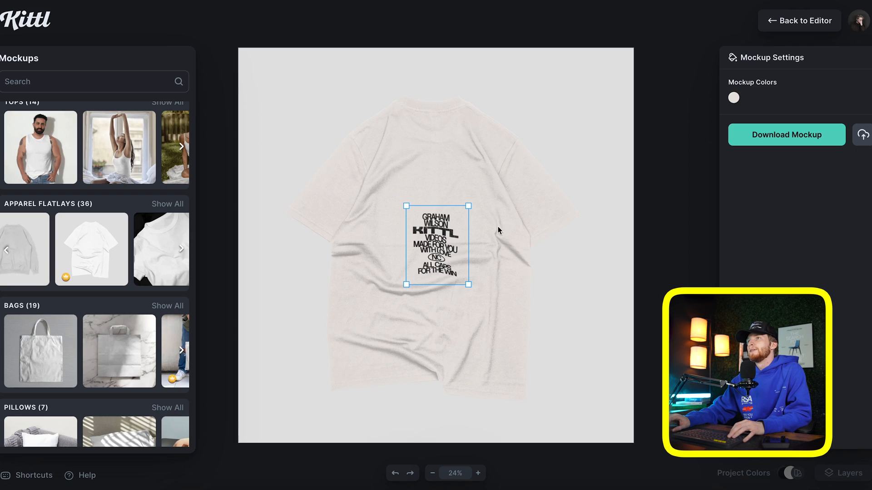
Darken the shirt colour slightly, reposition the print, and return to the design editor
{"action": "left_click", "coordinate": [733, 97]}
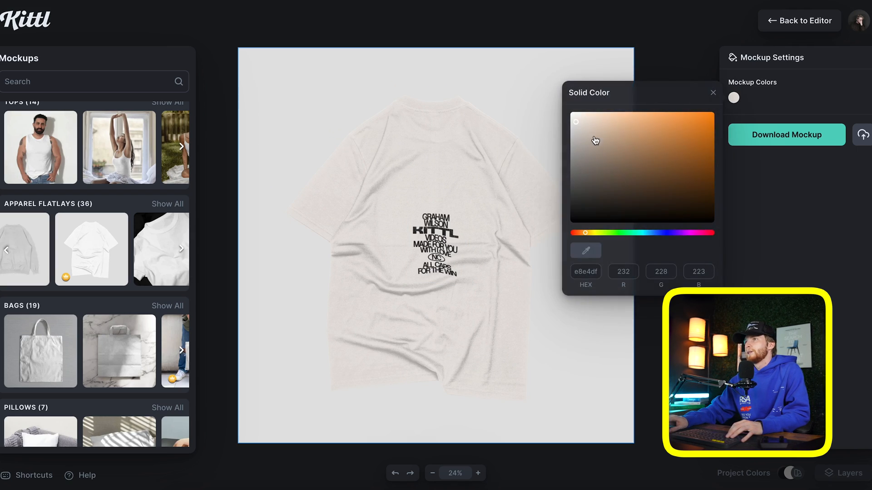
{"action": "left_click_drag", "start_coordinate": [587, 125], "coordinate": [589, 130]}
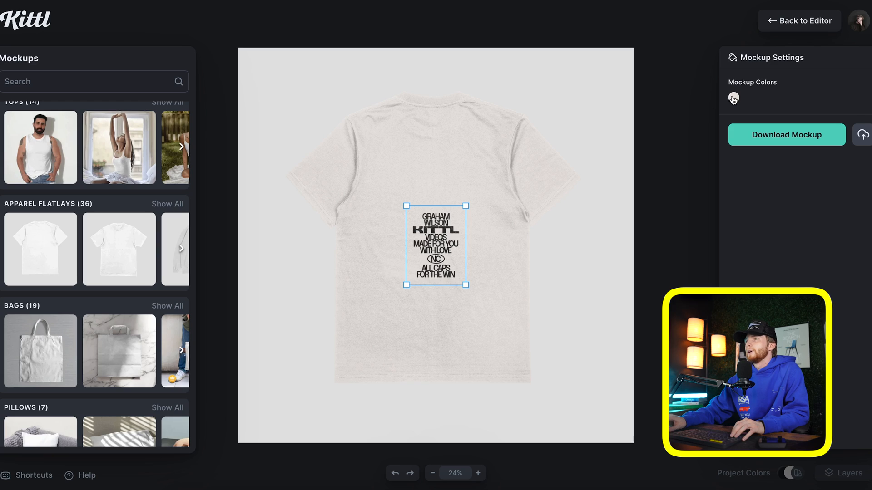
{"action": "left_click", "coordinate": [733, 97]}
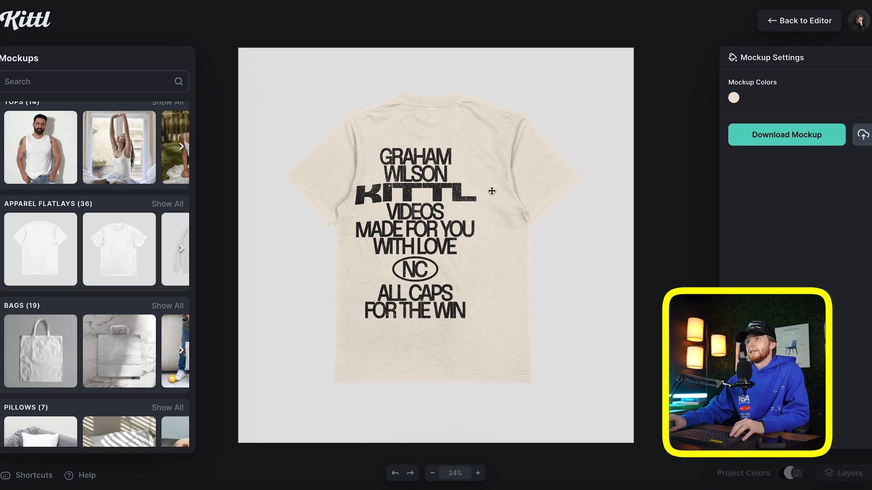
{"action": "left_click_drag", "start_coordinate": [491, 191], "coordinate": [500, 188]}
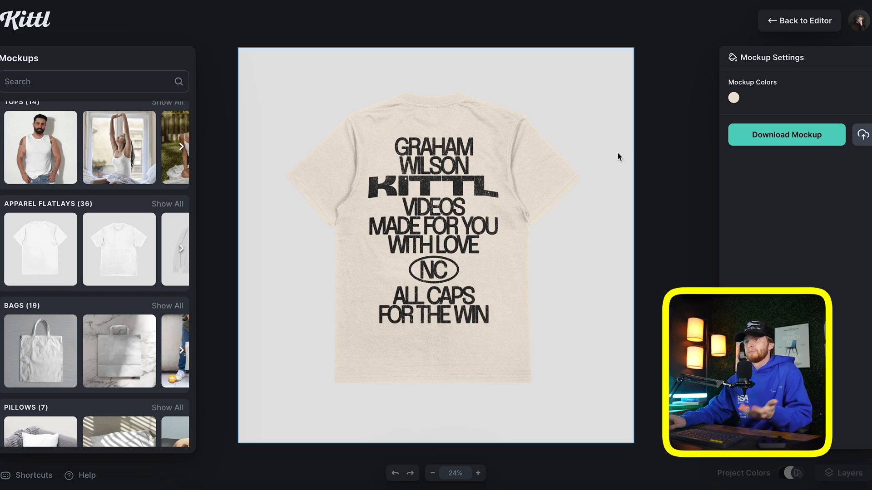
{"action": "left_click", "coordinate": [805, 21]}
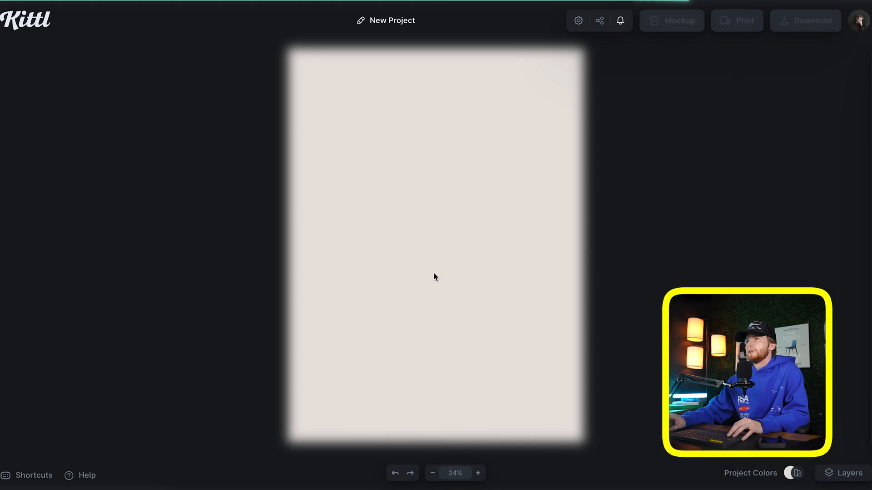
Turn all the type light beige and the poster background near-black
{"action": "left_click_drag", "start_coordinate": [452, 331], "coordinate": [531, 417]}
{"action": "left_click", "coordinate": [751, 100]}
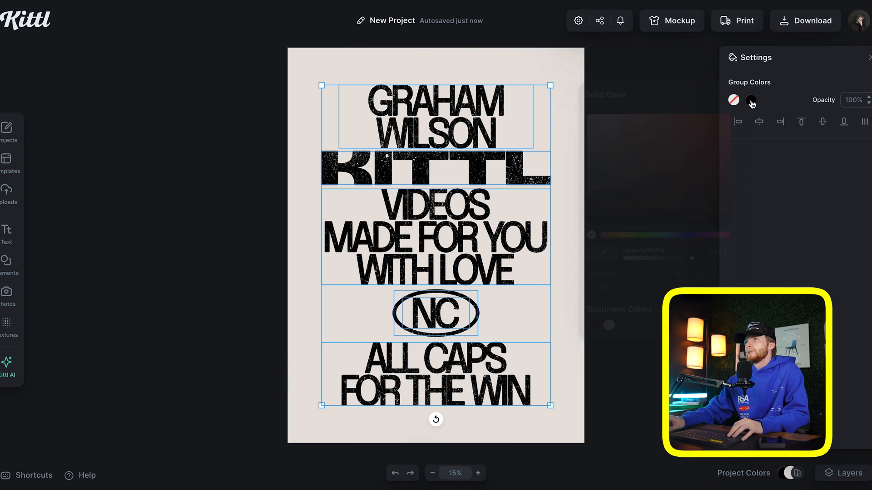
{"action": "left_click", "coordinate": [608, 326]}
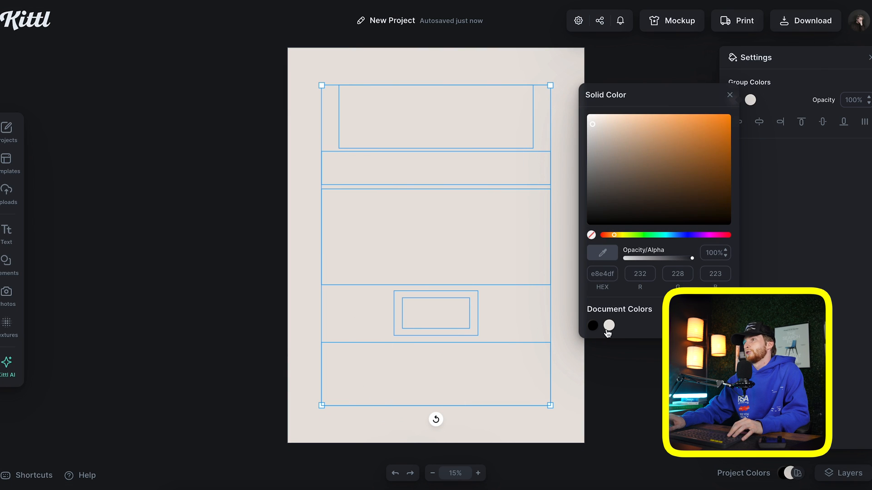
{"action": "left_click", "coordinate": [730, 96]}
{"action": "left_click", "coordinate": [566, 78]}
{"action": "left_click", "coordinate": [735, 101]}
{"action": "left_click", "coordinate": [572, 218]}
{"action": "left_click", "coordinate": [711, 95]}
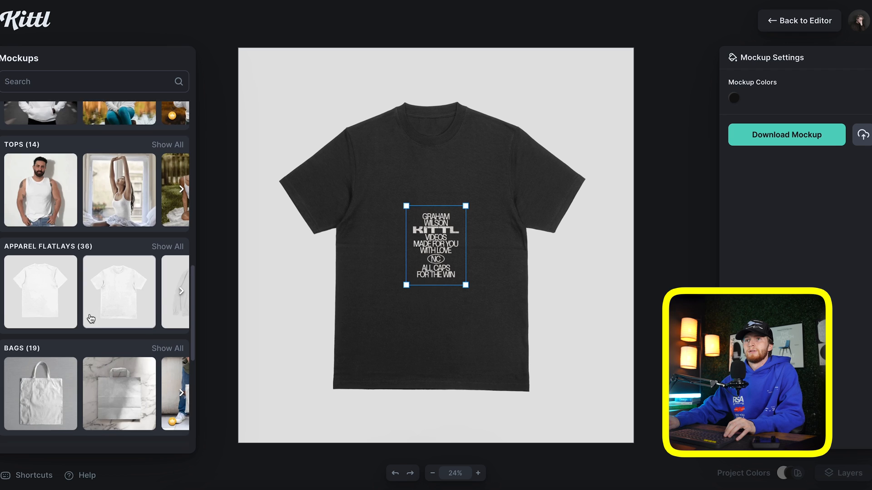
Show the design on a black back-view tee mockup with the print scaled down
{"action": "scroll", "coordinate": [90, 316], "scroll_direction": "down", "scroll_amount": 1}
{"action": "left_click", "coordinate": [39, 194]}
{"action": "left_click", "coordinate": [733, 99]}
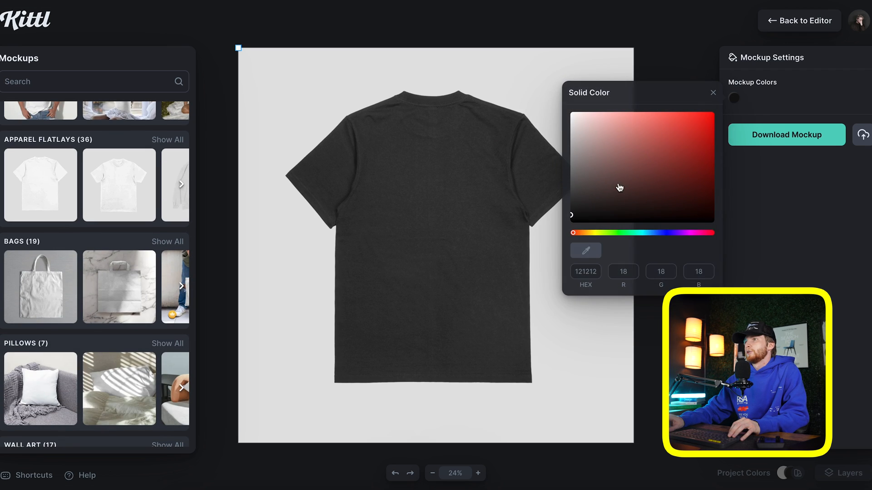
{"action": "left_click_drag", "start_coordinate": [582, 205], "coordinate": [444, 281]}
{"action": "left_click", "coordinate": [713, 93]}
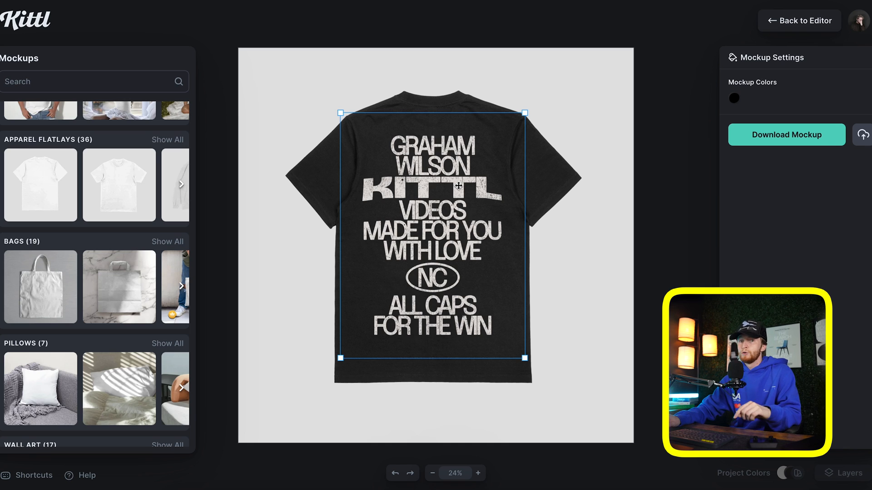
{"action": "left_click_drag", "start_coordinate": [525, 358], "coordinate": [498, 320]}
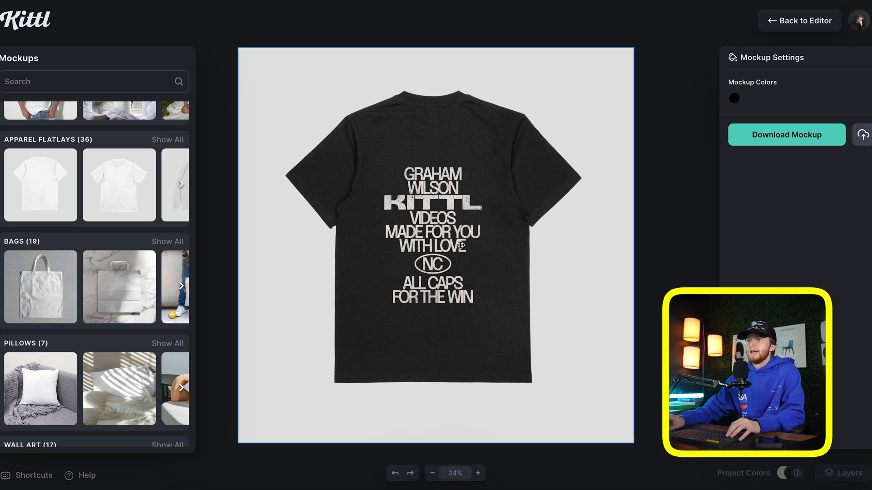
{"action": "left_click", "coordinate": [450, 208]}
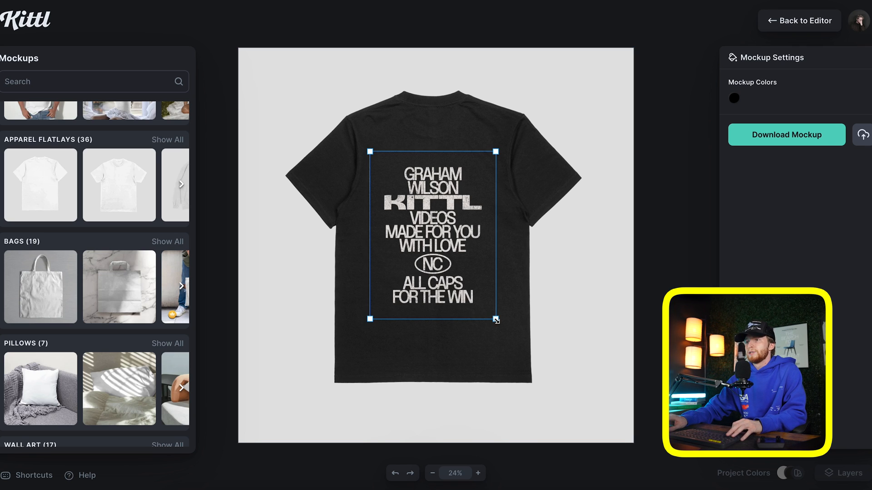
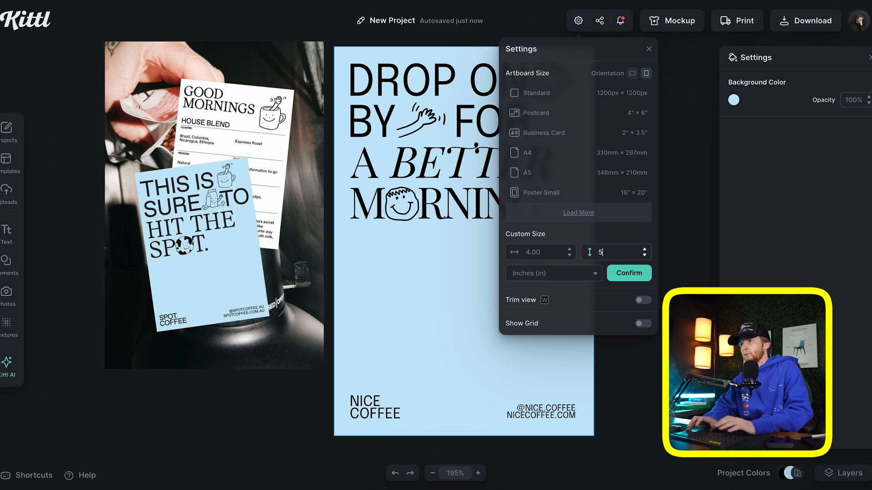
Apply the 4 × 5 inch custom poster size, close page settings, and select the reference photo
{"action": "key", "text": "Return"}
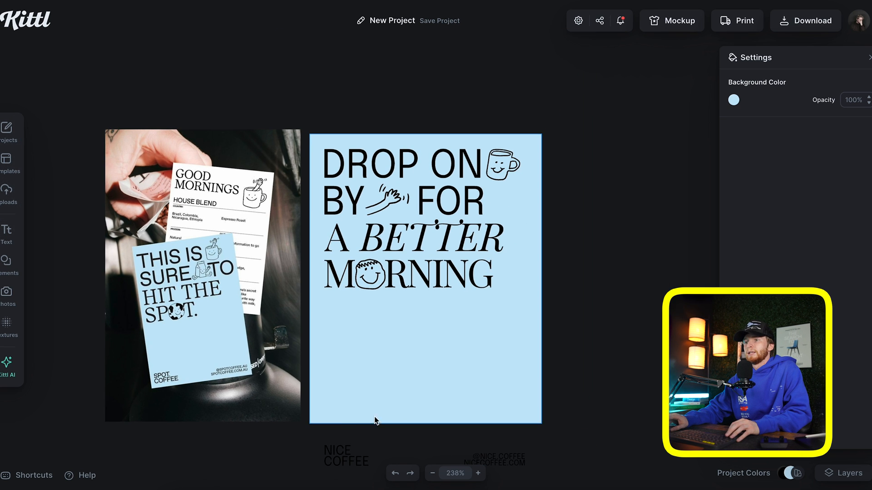
{"action": "left_click", "coordinate": [311, 440]}
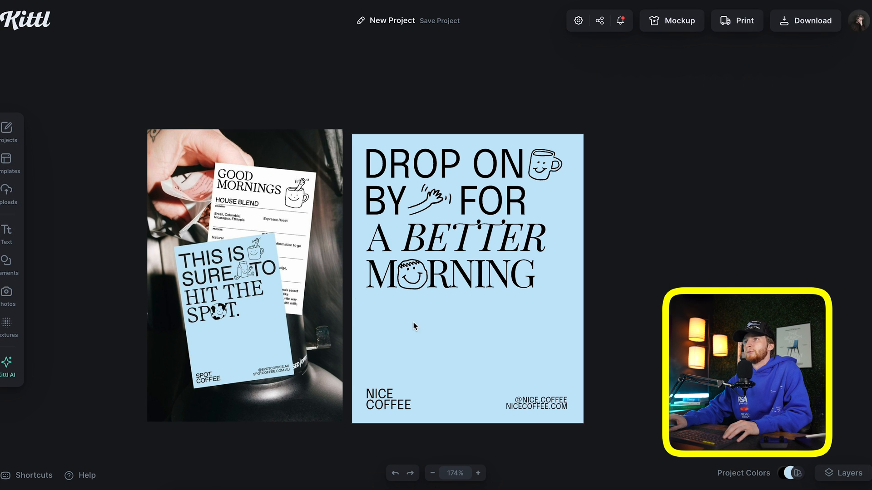
{"action": "left_click", "coordinate": [242, 287]}
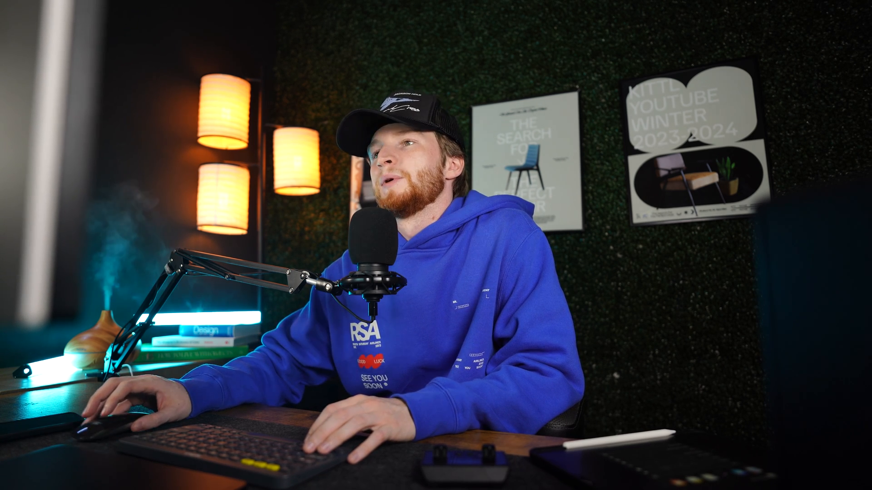
Preview the coffee poster on the hand-held paper letterhead mockup and nudge the design onto the sheet
{"action": "scroll", "coordinate": [96, 300], "scroll_direction": "down", "scroll_amount": 15}
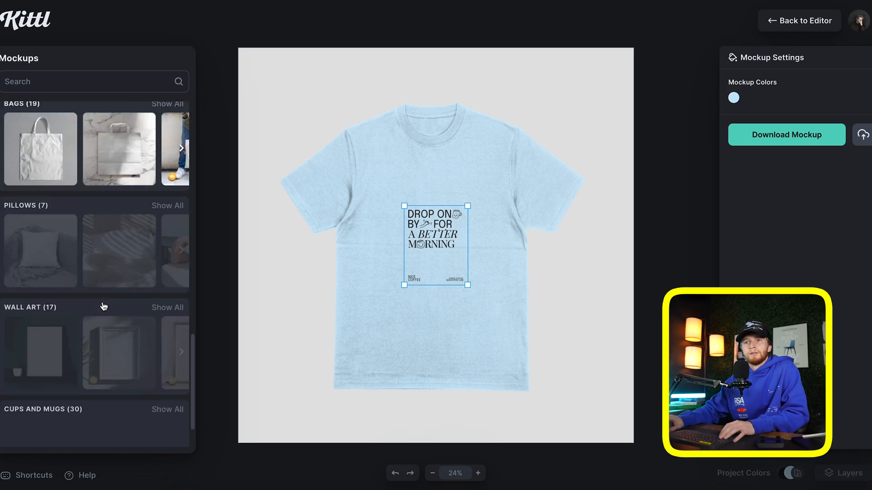
{"action": "scroll", "coordinate": [91, 299], "scroll_direction": "down", "scroll_amount": 10}
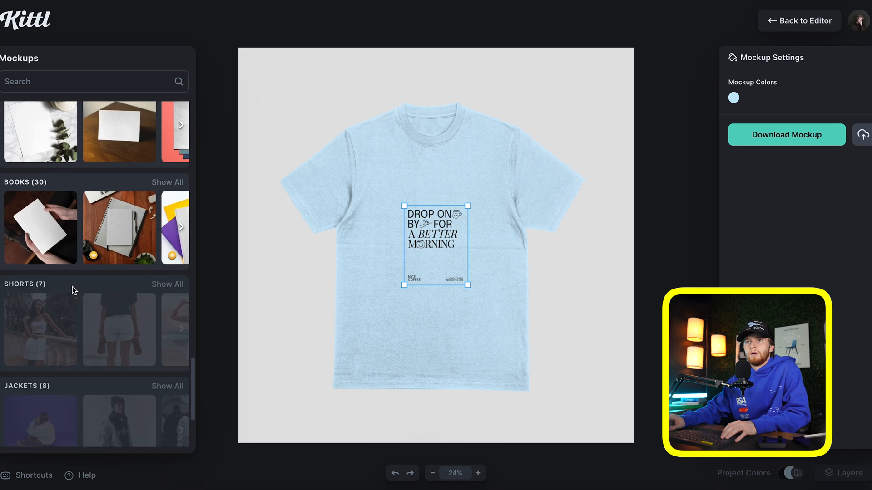
{"action": "scroll", "coordinate": [78, 282], "scroll_direction": "up", "scroll_amount": 3}
{"action": "scroll", "coordinate": [73, 290], "scroll_direction": "right", "scroll_amount": 2}
{"action": "scroll", "coordinate": [95, 227], "scroll_direction": "right", "scroll_amount": 6}
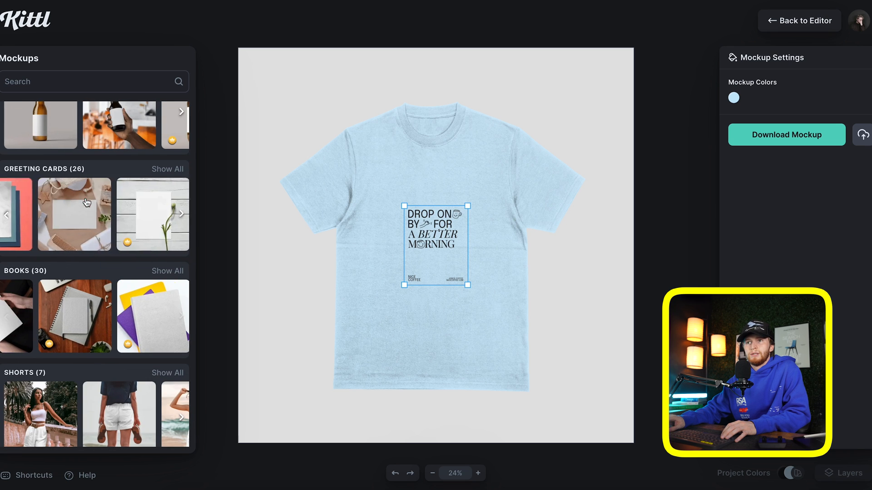
{"action": "scroll", "coordinate": [105, 223], "scroll_direction": "right", "scroll_amount": 8}
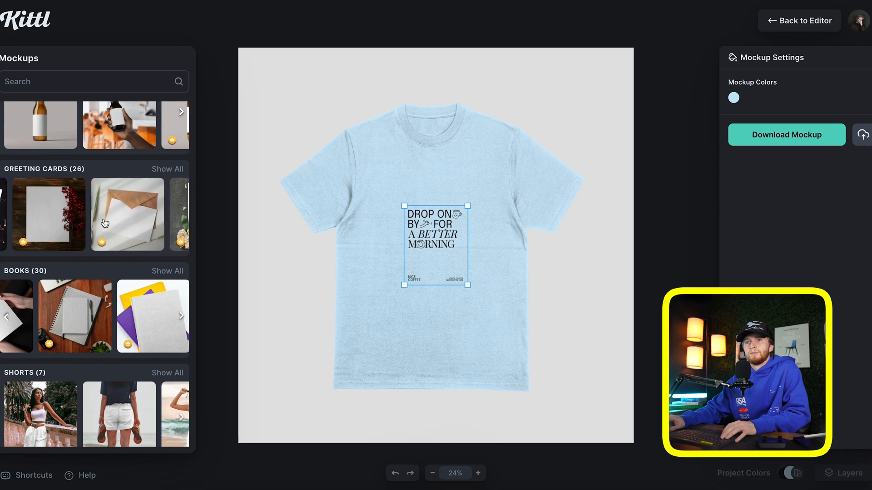
{"action": "scroll", "coordinate": [62, 280], "scroll_direction": "down", "scroll_amount": 5}
{"action": "scroll", "coordinate": [63, 280], "scroll_direction": "right", "scroll_amount": 2}
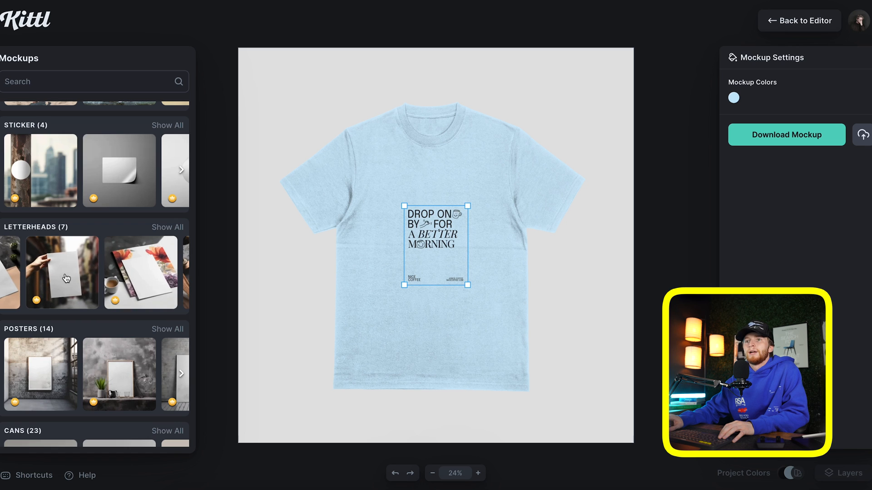
{"action": "left_click", "coordinate": [66, 277]}
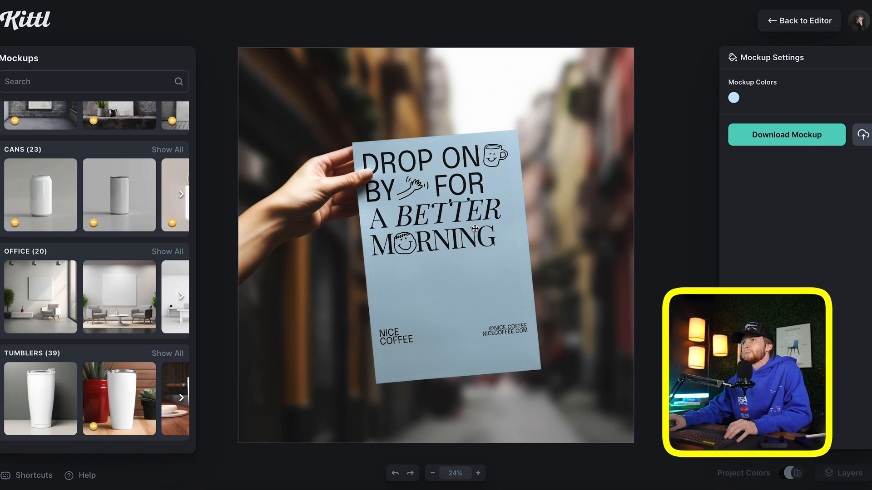
{"action": "mouse_move", "coordinate": [475, 229]}
{"action": "left_mouse_down"}
{"action": "mouse_move", "coordinate": [476, 255]}
{"action": "mouse_move", "coordinate": [476, 228]}
{"action": "left_mouse_up"}
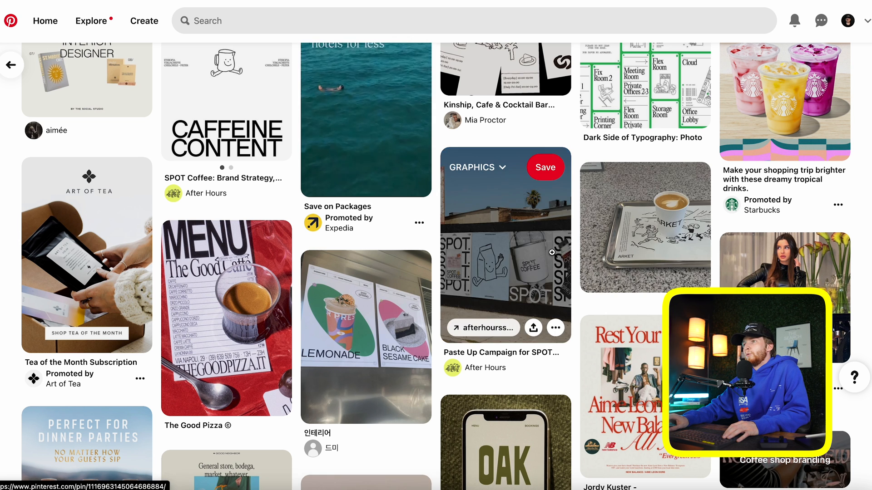
Browse the Pinterest feed and look through the flower-shop graphics pin
{"action": "scroll", "coordinate": [386, 204], "scroll_direction": "down", "scroll_amount": 1}
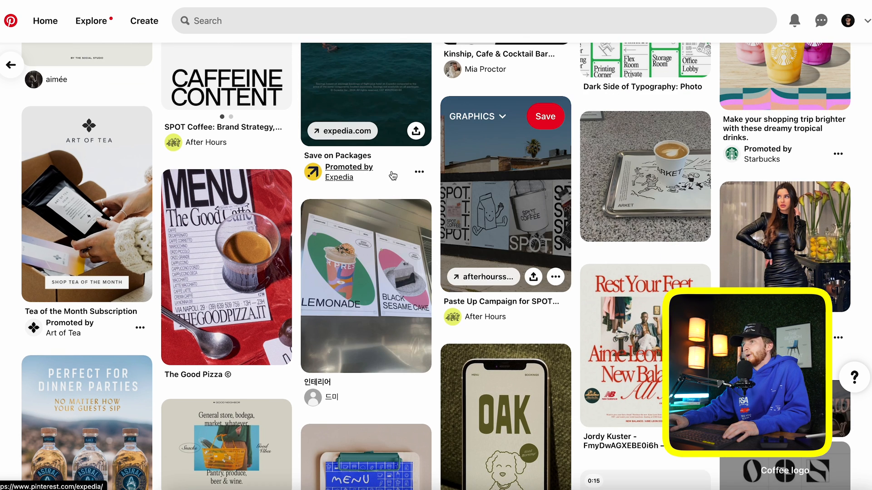
{"action": "scroll", "coordinate": [454, 195], "scroll_direction": "down", "scroll_amount": 1}
{"action": "scroll", "coordinate": [449, 187], "scroll_direction": "down", "scroll_amount": 5}
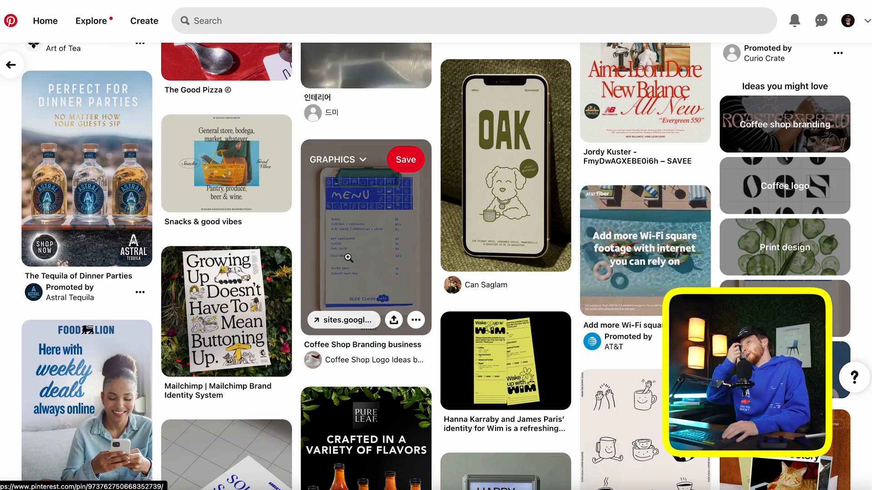
{"action": "scroll", "coordinate": [348, 258], "scroll_direction": "down", "scroll_amount": 7}
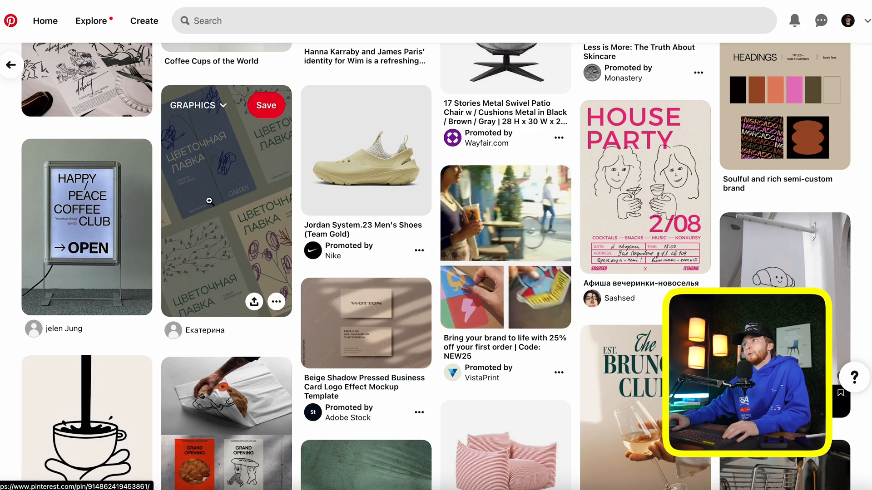
{"action": "left_click", "coordinate": [225, 190]}
{"action": "scroll", "coordinate": [226, 229], "scroll_direction": "down", "scroll_amount": 8}
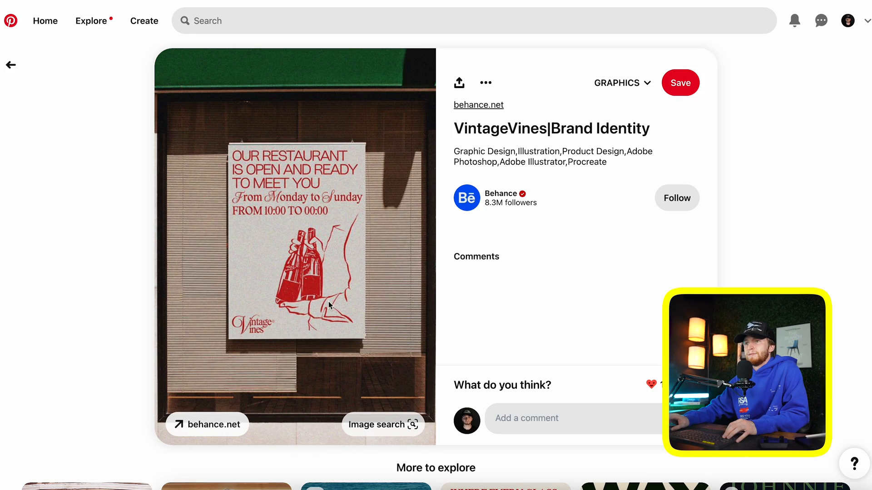
{"action": "scroll", "coordinate": [302, 270], "scroll_direction": "down", "scroll_amount": 2}
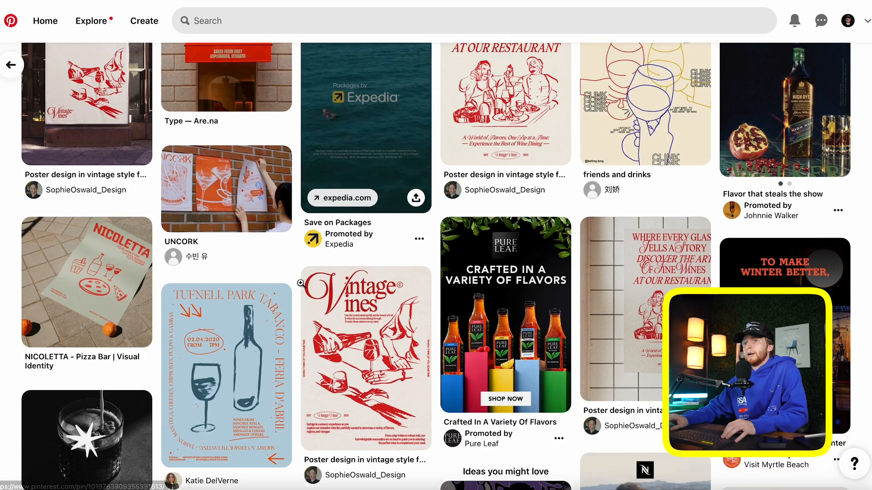
{"action": "scroll", "coordinate": [112, 188], "scroll_direction": "down", "scroll_amount": 3}
Open the NICOLETTA pizza bar pin and copy its poster image
{"action": "left_click", "coordinate": [115, 196]}
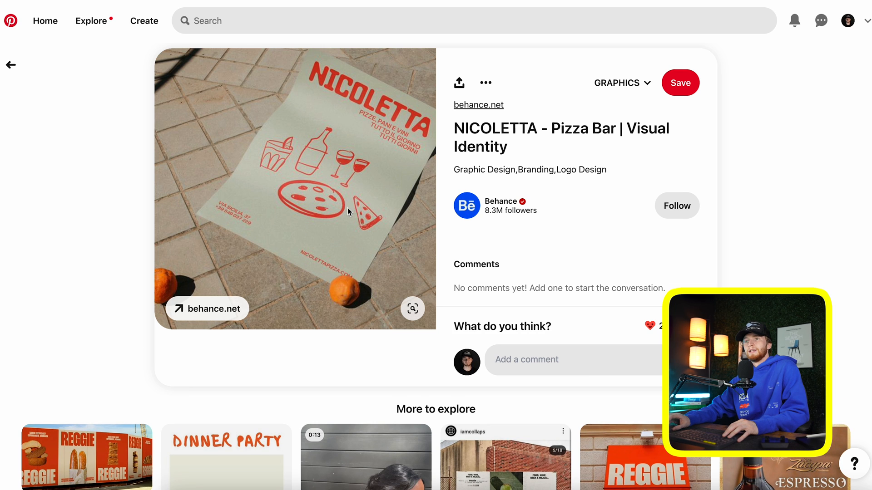
{"action": "right_click", "coordinate": [334, 165]}
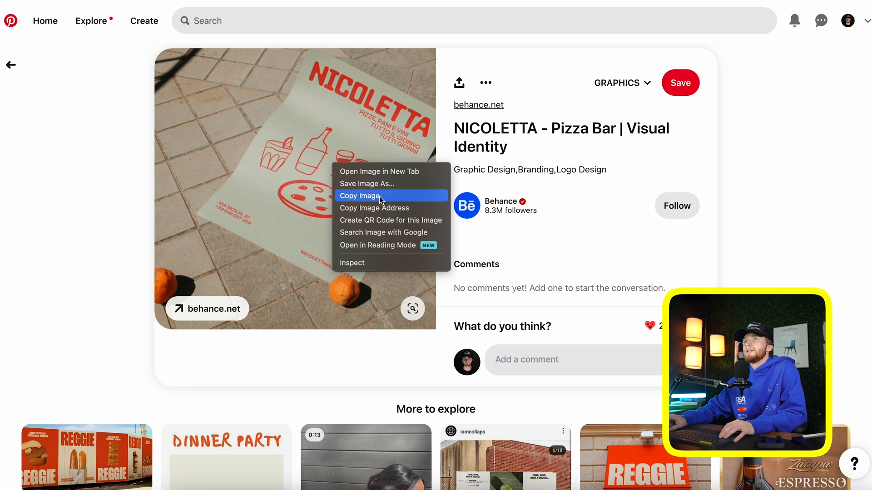
{"action": "left_click", "coordinate": [380, 196]}
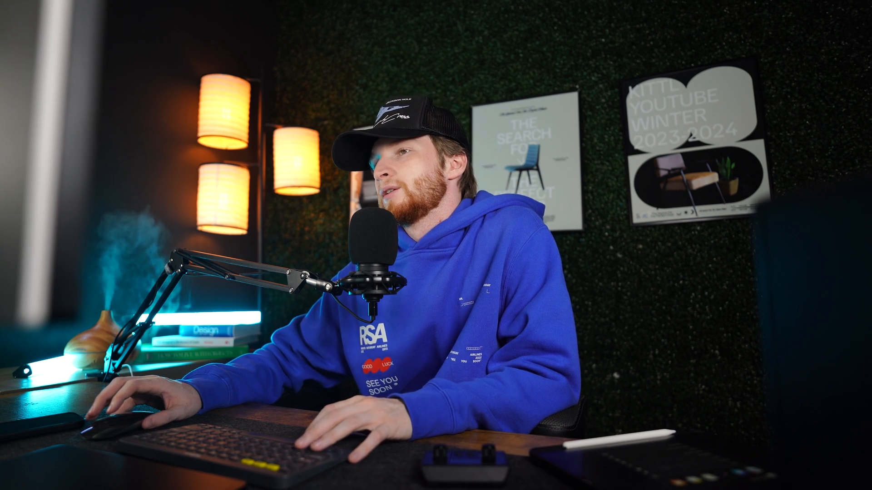
Start a Poster Small design with a lightened sage green background sampled from the NICOLETTA reference
{"action": "left_click", "coordinate": [482, 300]}
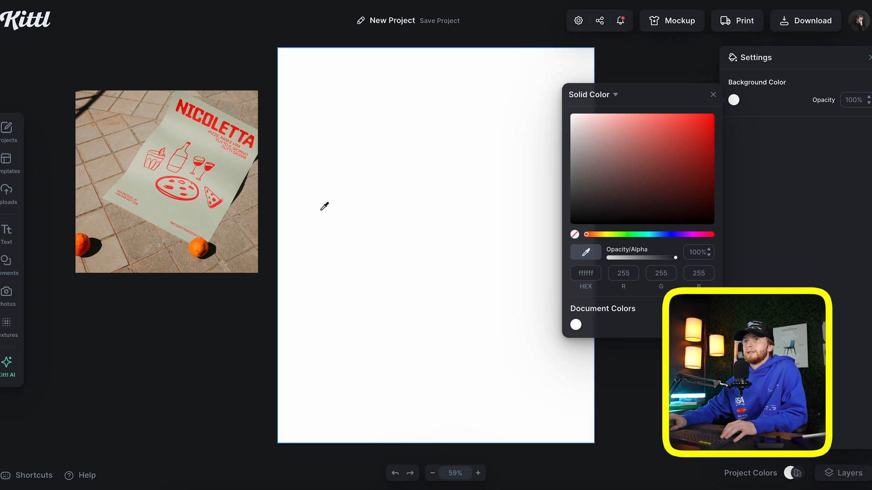
{"action": "left_click", "coordinate": [207, 149]}
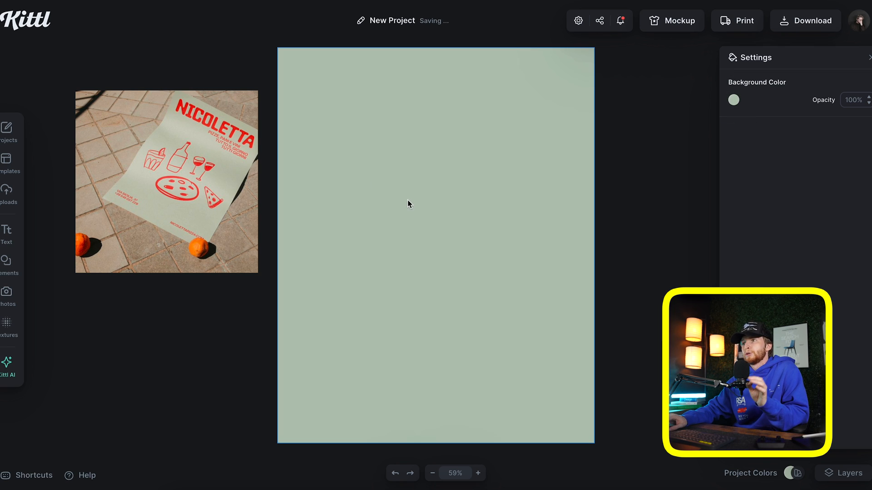
{"action": "left_click", "coordinate": [734, 99]}
{"action": "left_click_drag", "start_coordinate": [586, 141], "coordinate": [588, 125]}
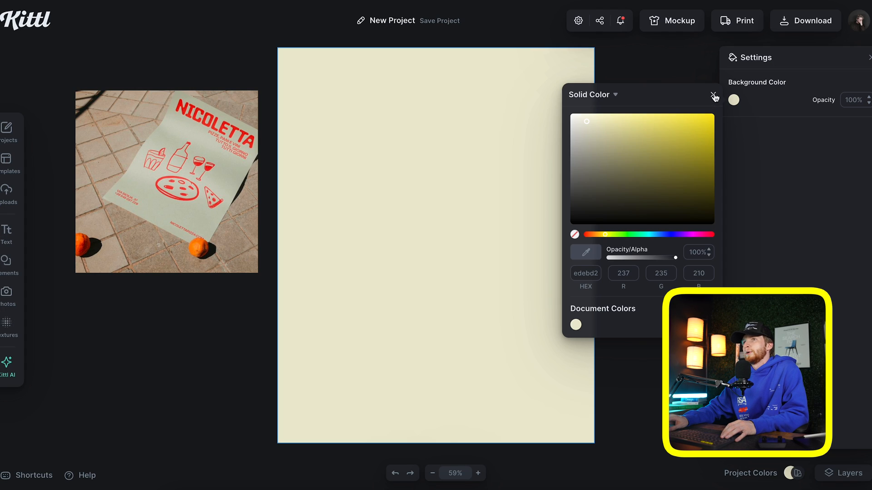
{"action": "left_click", "coordinate": [713, 96]}
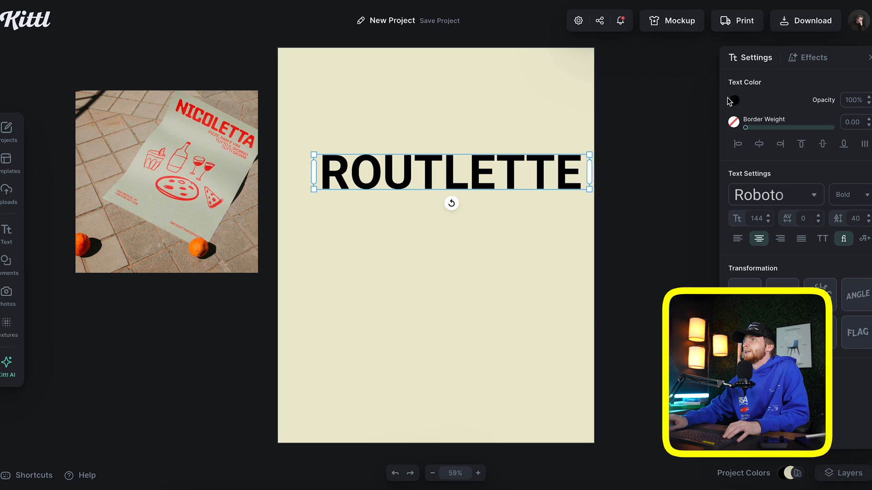
Colour the ROUTLETTE headline red ff2200 and browse the Sans Serif typefaces
{"action": "left_click", "coordinate": [733, 99]}
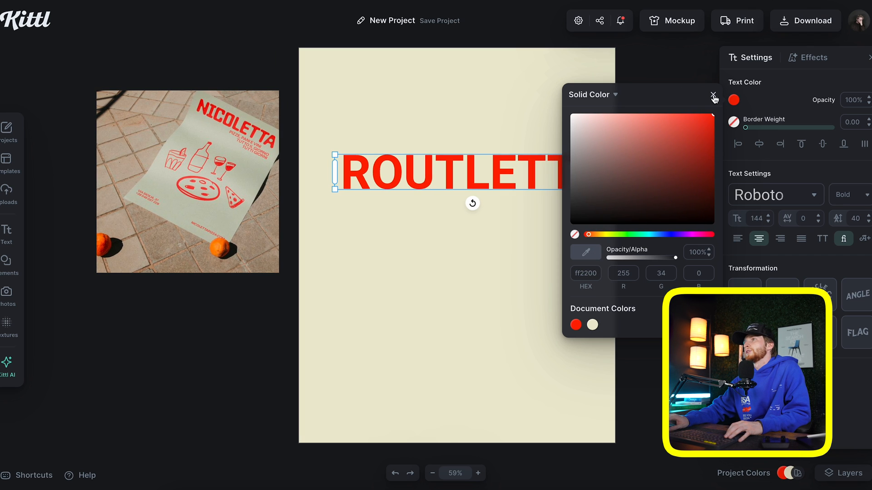
{"action": "left_click", "coordinate": [713, 95]}
{"action": "left_click", "coordinate": [777, 195]}
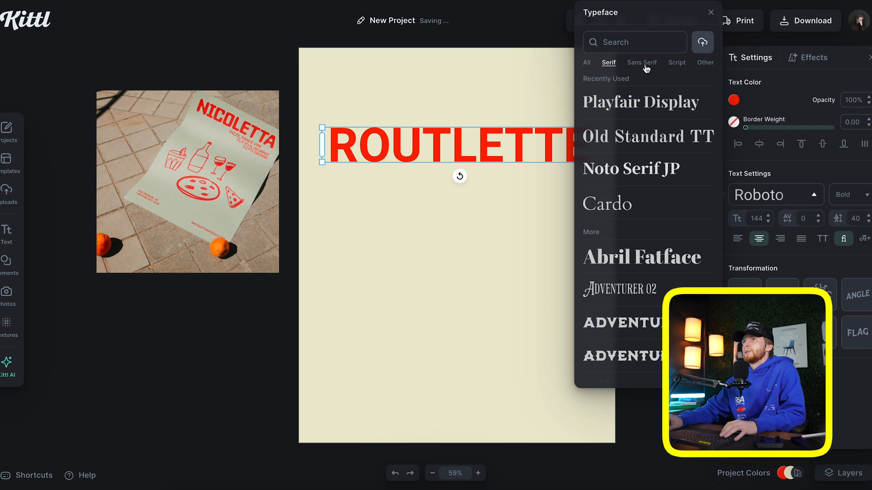
{"action": "left_click", "coordinate": [644, 64]}
{"action": "scroll", "coordinate": [644, 206], "scroll_direction": "down", "scroll_amount": 3}
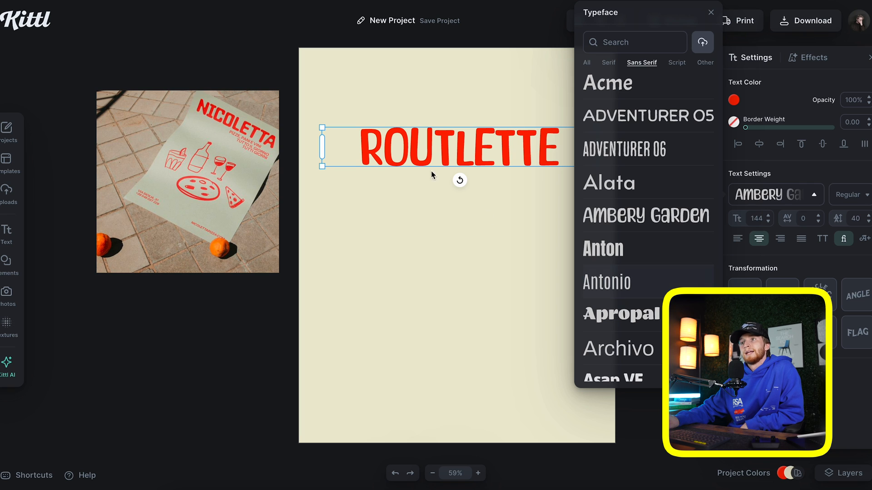
Try Barriecito, Dosis and a bold condensed typeface on the ROUTLETTE headline
{"action": "scroll", "coordinate": [605, 272], "scroll_direction": "down", "scroll_amount": 2}
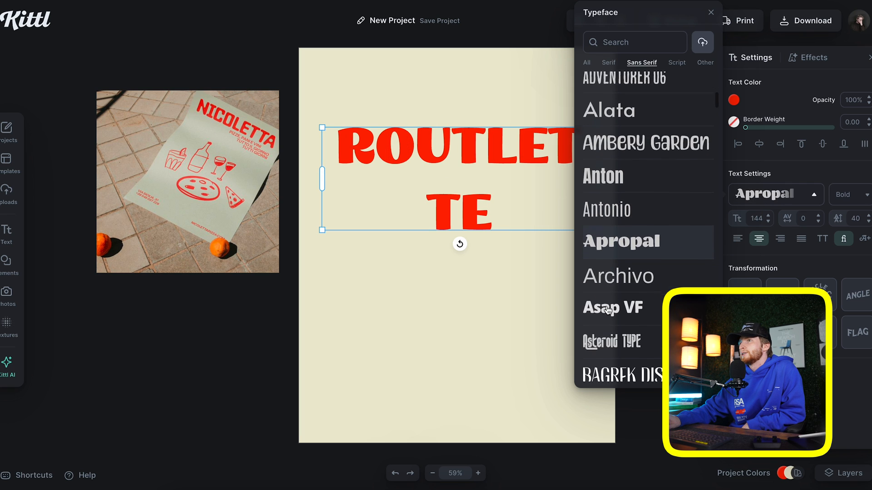
{"action": "scroll", "coordinate": [609, 277], "scroll_direction": "down", "scroll_amount": 3}
{"action": "left_click", "coordinate": [613, 343]}
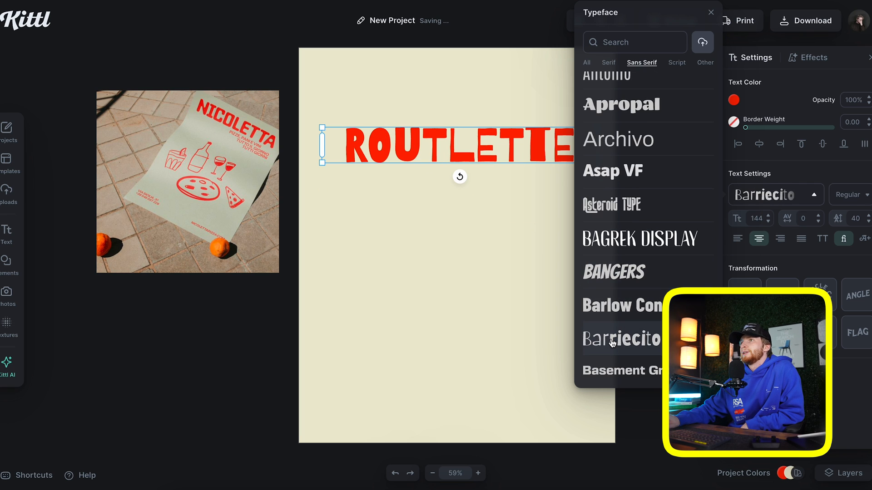
{"action": "scroll", "coordinate": [614, 319], "scroll_direction": "down", "scroll_amount": 4}
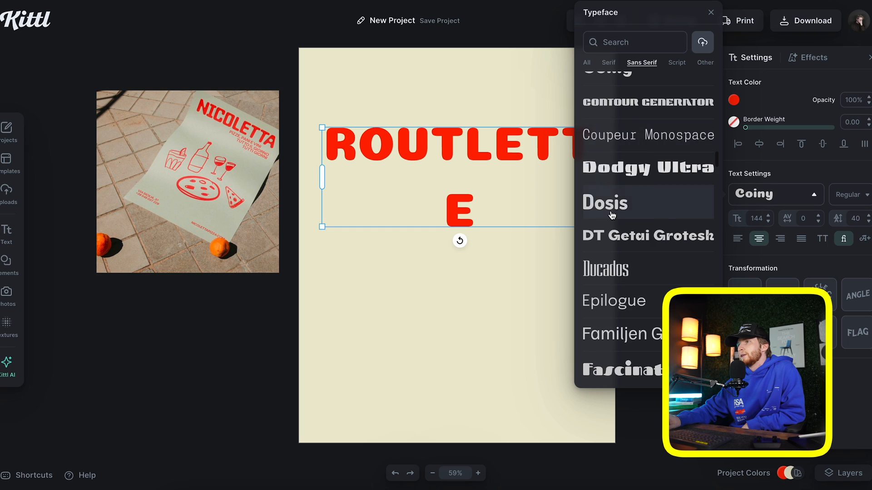
{"action": "scroll", "coordinate": [612, 216], "scroll_direction": "down", "scroll_amount": 1}
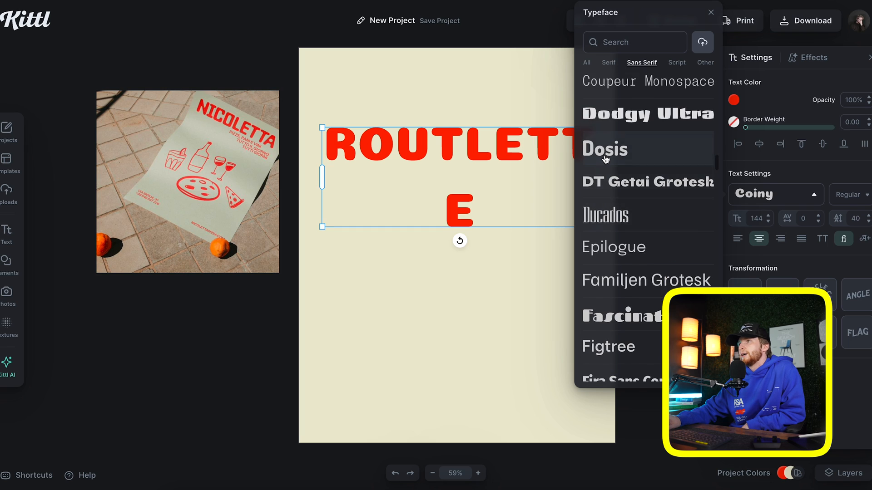
{"action": "left_click", "coordinate": [606, 159]}
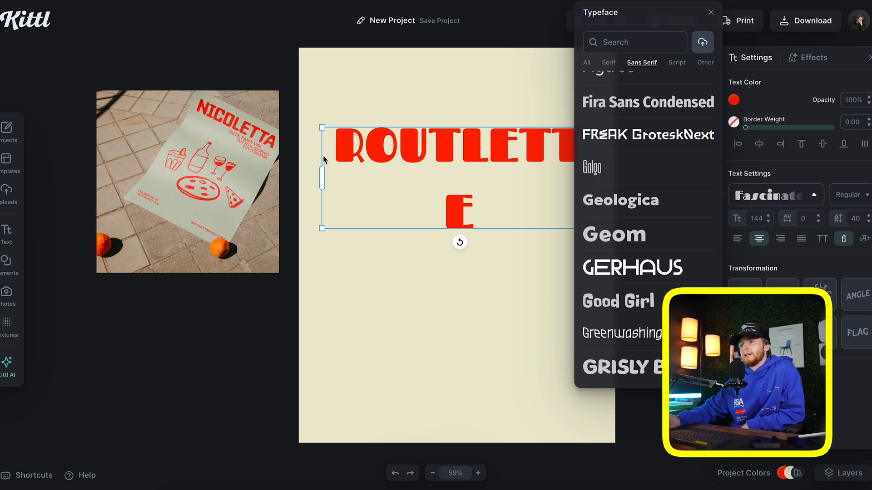
{"action": "scroll", "coordinate": [604, 194], "scroll_direction": "down", "scroll_amount": 6}
{"action": "left_click", "coordinate": [623, 239]}
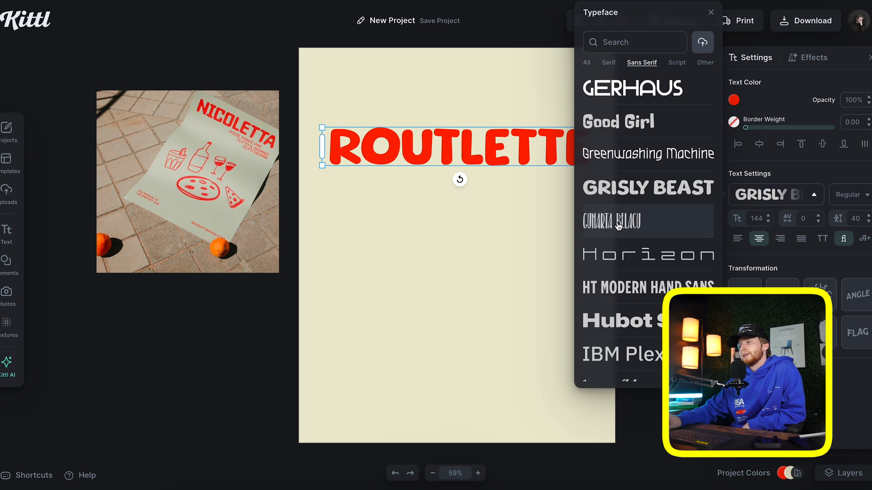
Set the ROUTLETTE headline in Lugati Sans, chosen from the All typefaces list
{"action": "scroll", "coordinate": [629, 239], "scroll_direction": "down", "scroll_amount": 1}
{"action": "scroll", "coordinate": [629, 238], "scroll_direction": "down", "scroll_amount": 5}
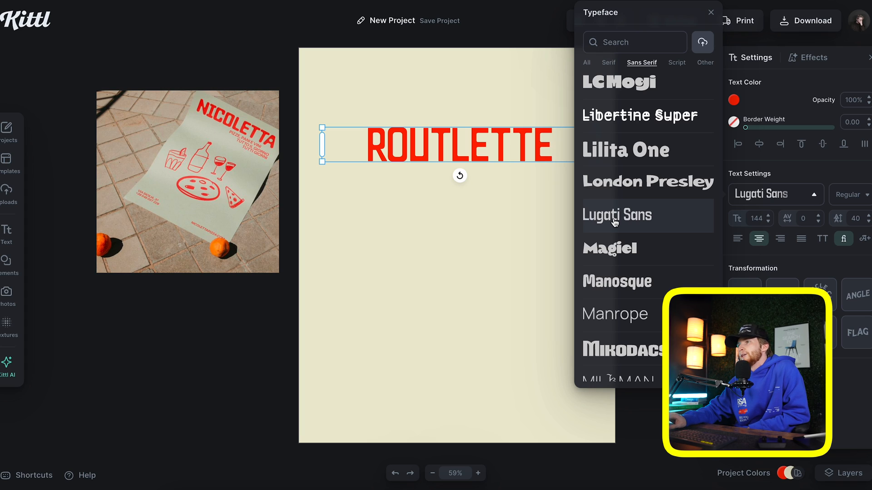
{"action": "scroll", "coordinate": [607, 264], "scroll_direction": "down", "scroll_amount": 1}
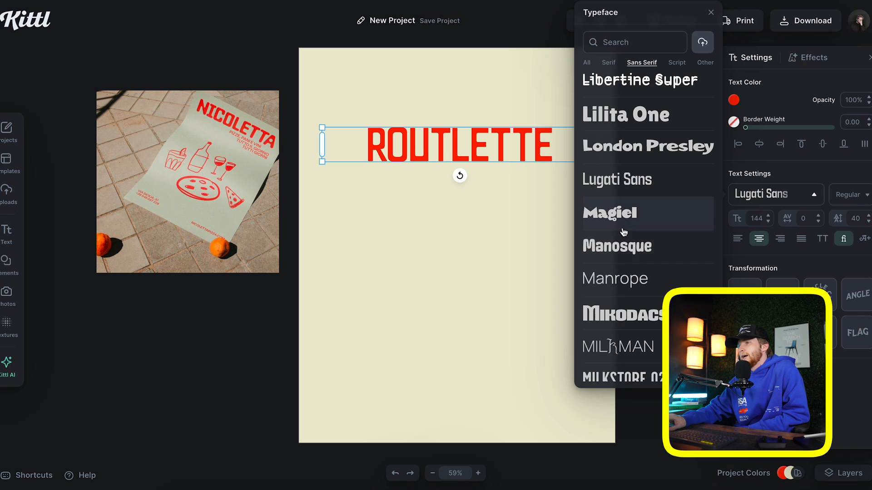
{"action": "scroll", "coordinate": [625, 227], "scroll_direction": "down", "scroll_amount": 1}
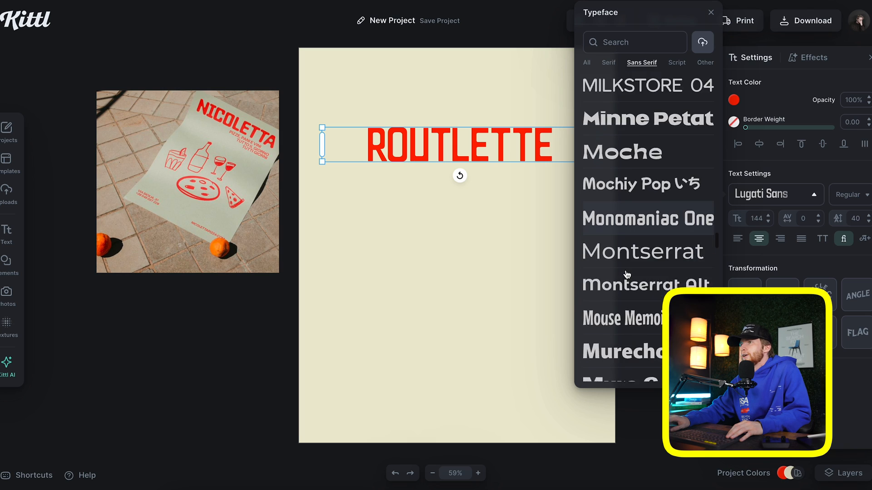
{"action": "scroll", "coordinate": [608, 300], "scroll_direction": "down", "scroll_amount": 10}
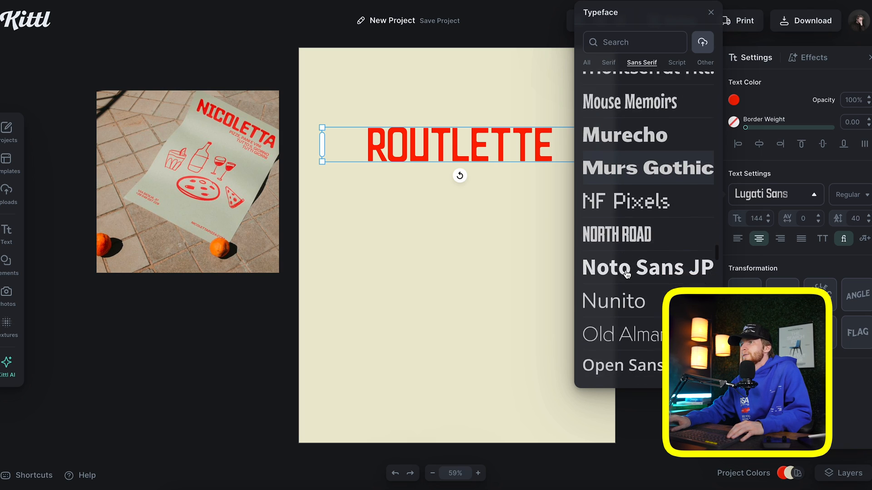
{"action": "scroll", "coordinate": [608, 300], "scroll_direction": "down", "scroll_amount": 4}
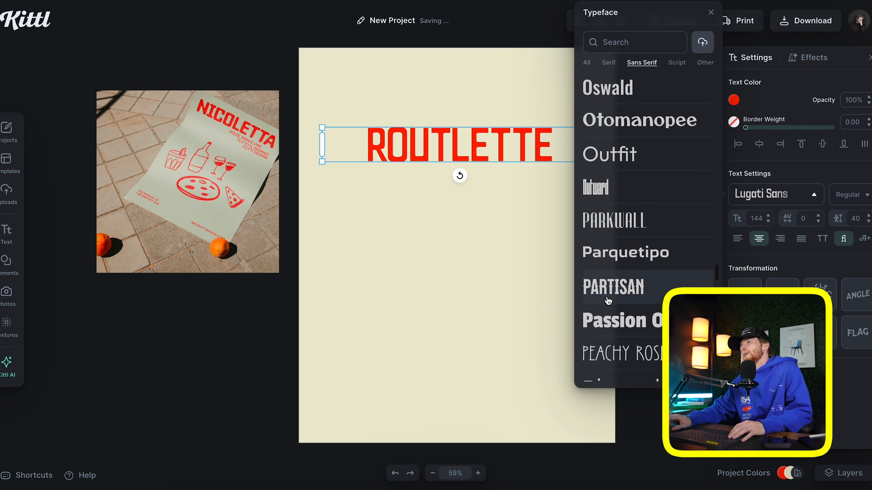
{"action": "scroll", "coordinate": [608, 301], "scroll_direction": "down", "scroll_amount": 6}
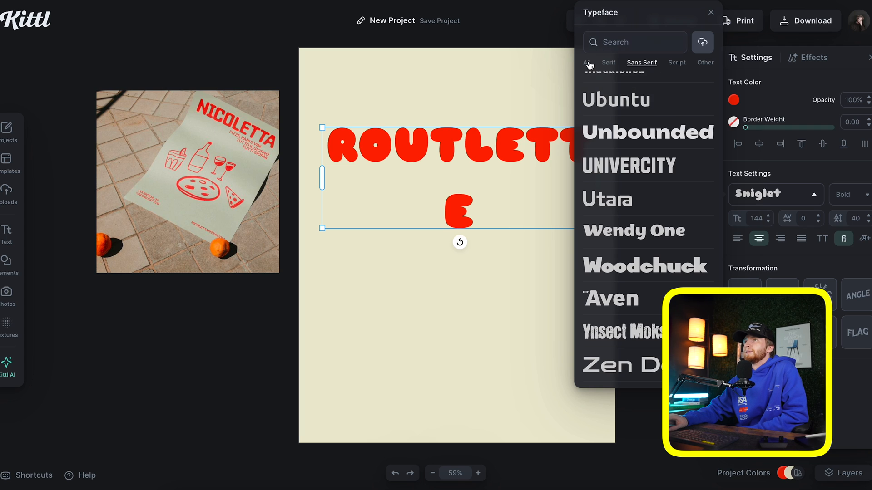
{"action": "left_click", "coordinate": [587, 63]}
{"action": "scroll", "coordinate": [636, 145], "scroll_direction": "up", "scroll_amount": 15}
{"action": "scroll", "coordinate": [636, 143], "scroll_direction": "up", "scroll_amount": 5}
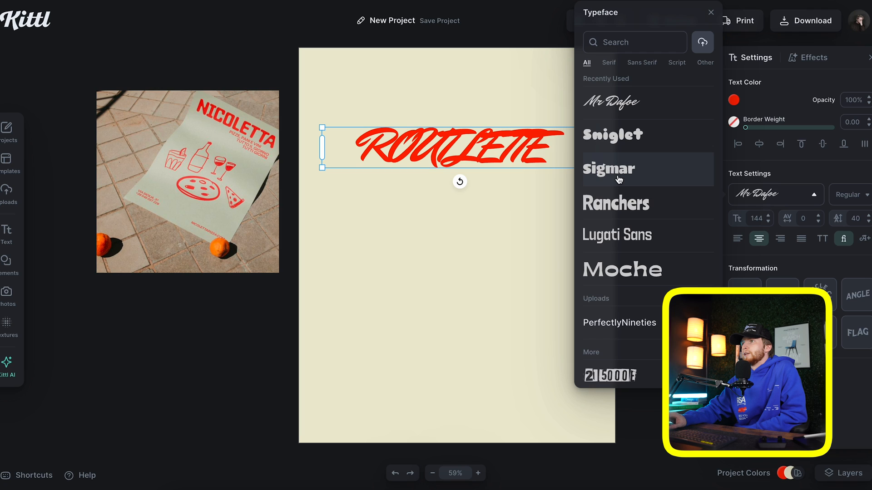
{"action": "left_click", "coordinate": [619, 241]}
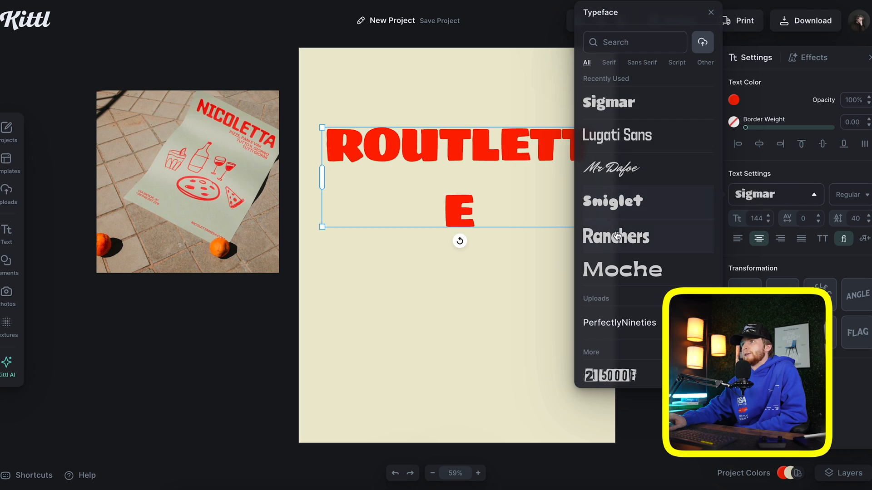
{"action": "left_click", "coordinate": [626, 189]}
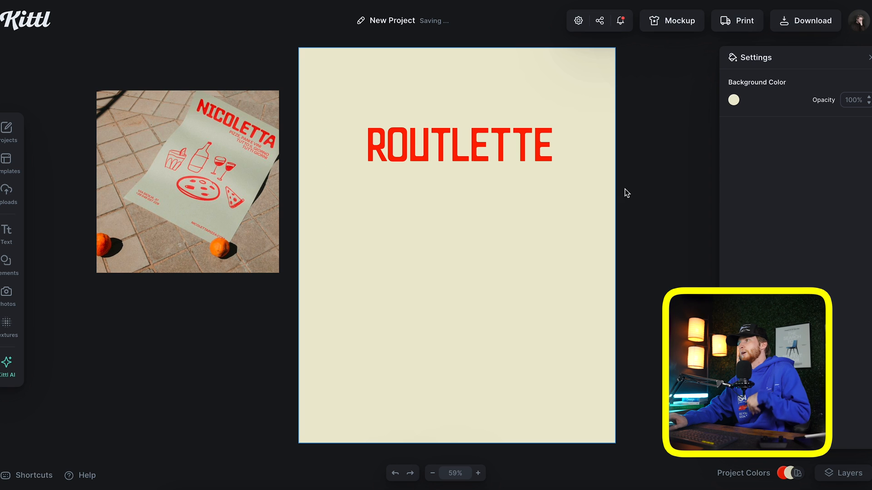
{"action": "left_click", "coordinate": [514, 146]}
Try a bold weight on ROUTLETTE, fit its text box, then revert to Regular
{"action": "left_click", "coordinate": [848, 194]}
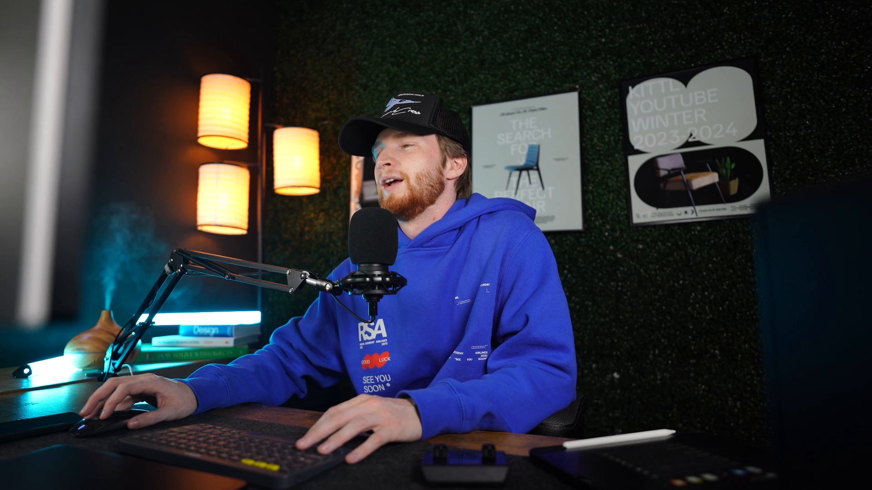
{"action": "left_click", "coordinate": [847, 196]}
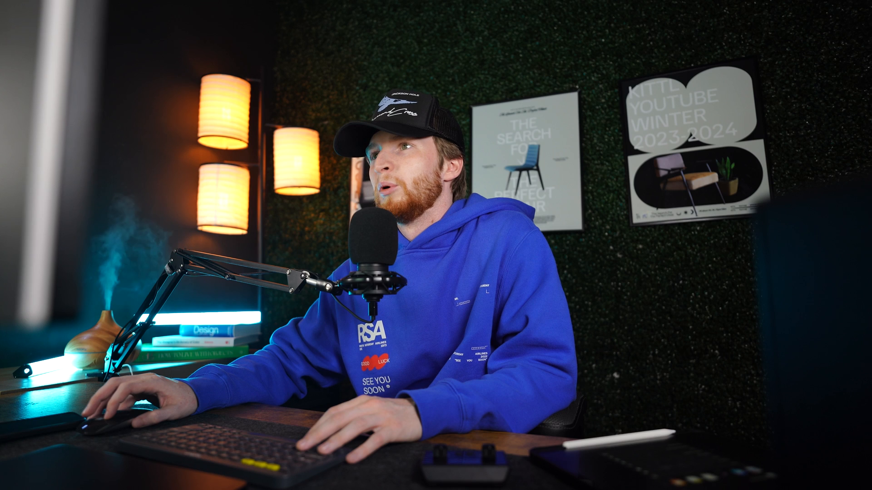
{"action": "left_click", "coordinate": [836, 308]}
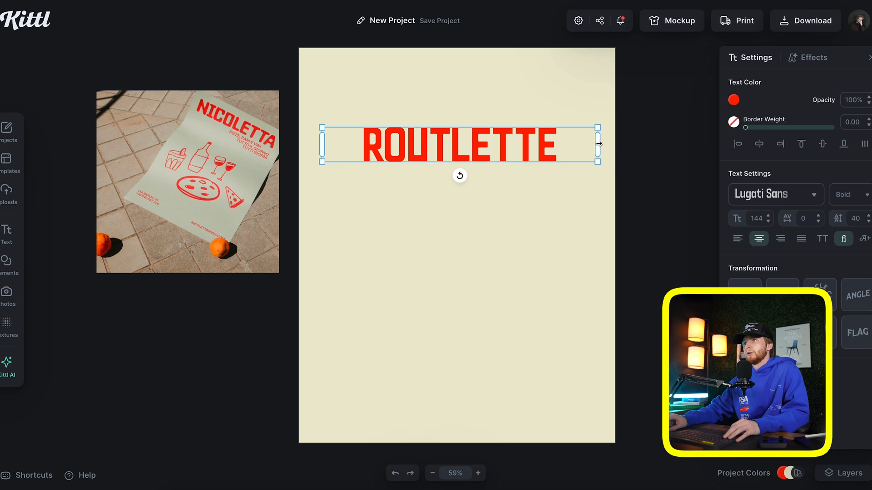
{"action": "left_click_drag", "start_coordinate": [599, 143], "coordinate": [561, 135]}
{"action": "left_click", "coordinate": [847, 195]}
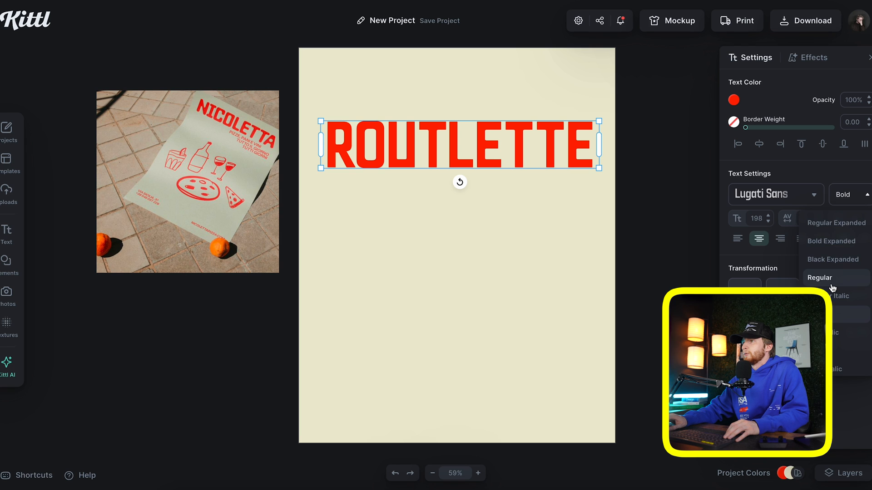
{"action": "left_click", "coordinate": [832, 279]}
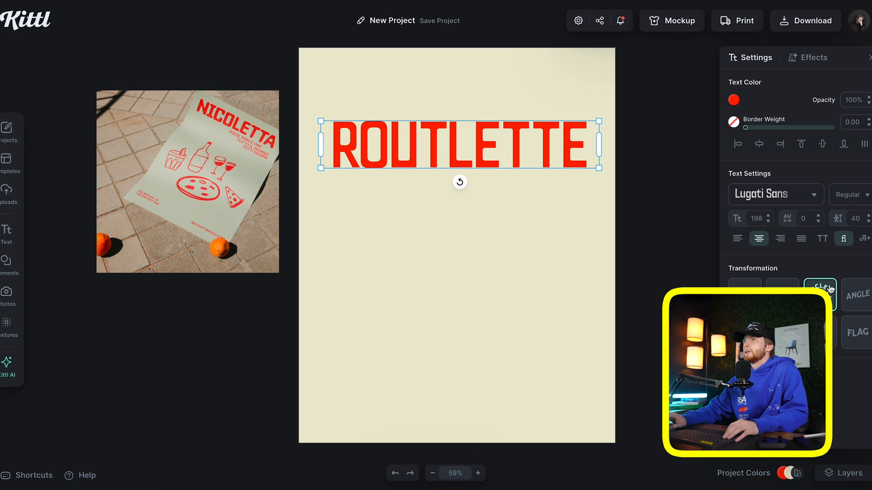
Apply a Block Shadow effect to the ROUTLETTE headline
{"action": "left_click", "coordinate": [799, 28]}
{"action": "left_click", "coordinate": [606, 78]}
{"action": "left_click", "coordinate": [548, 131]}
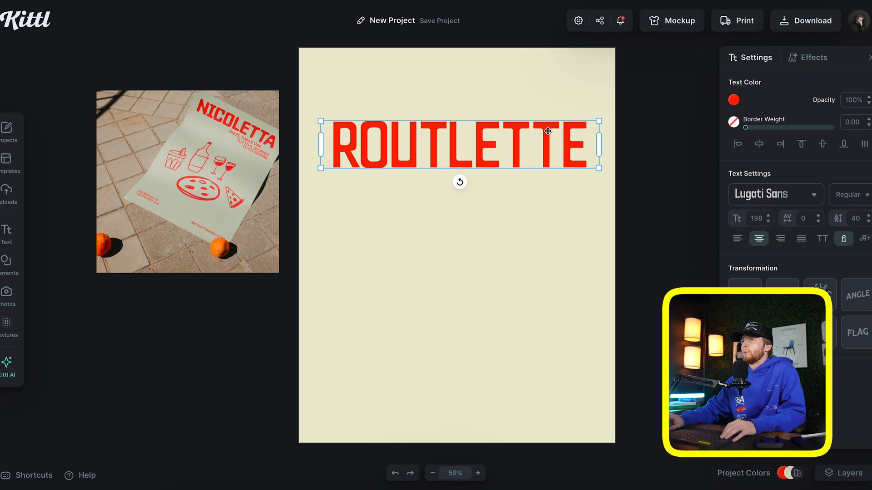
{"action": "left_click", "coordinate": [811, 59]}
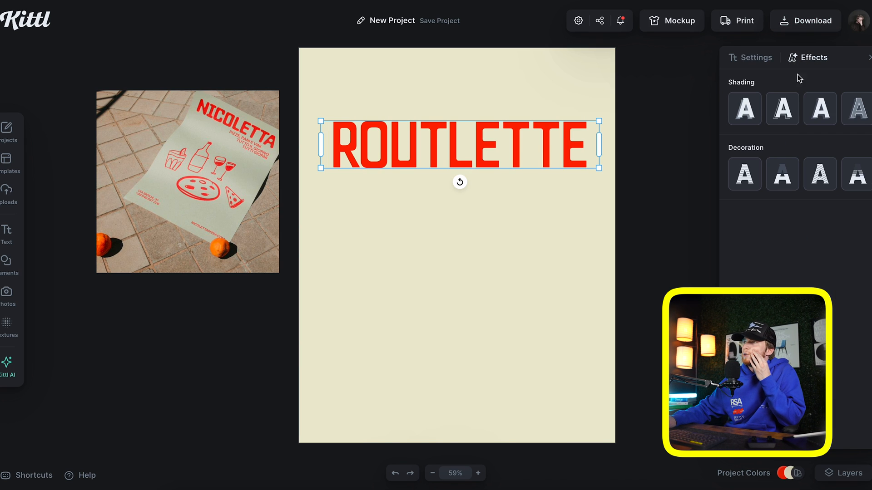
{"action": "left_click", "coordinate": [821, 113]}
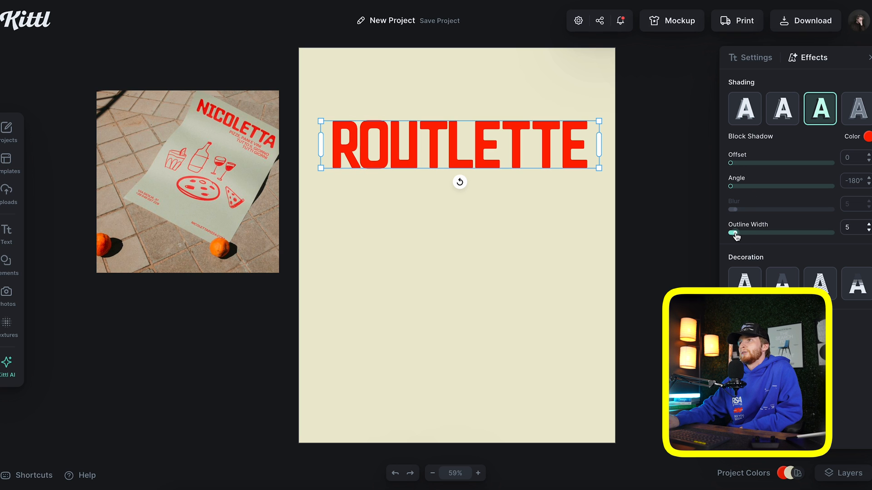
{"action": "left_click", "coordinate": [482, 239]}
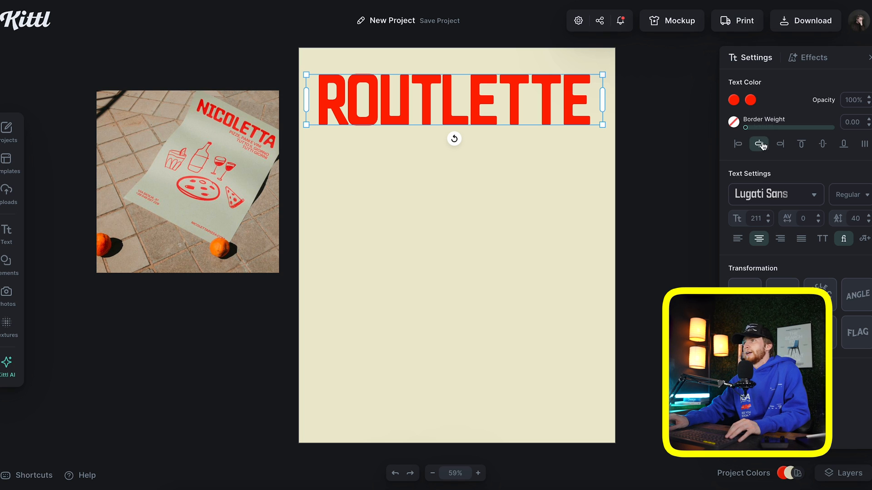
Centre ROUTLETTE horizontally near the top of the poster and add a new text box
{"action": "left_click", "coordinate": [759, 144]}
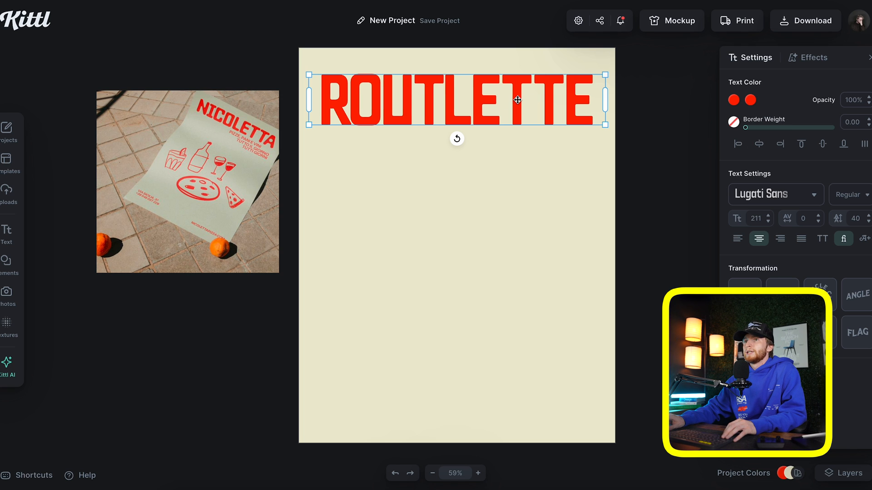
{"action": "left_click_drag", "start_coordinate": [518, 100], "coordinate": [518, 93]}
{"action": "key", "text": "t"}
{"action": "left_click", "coordinate": [747, 193]}
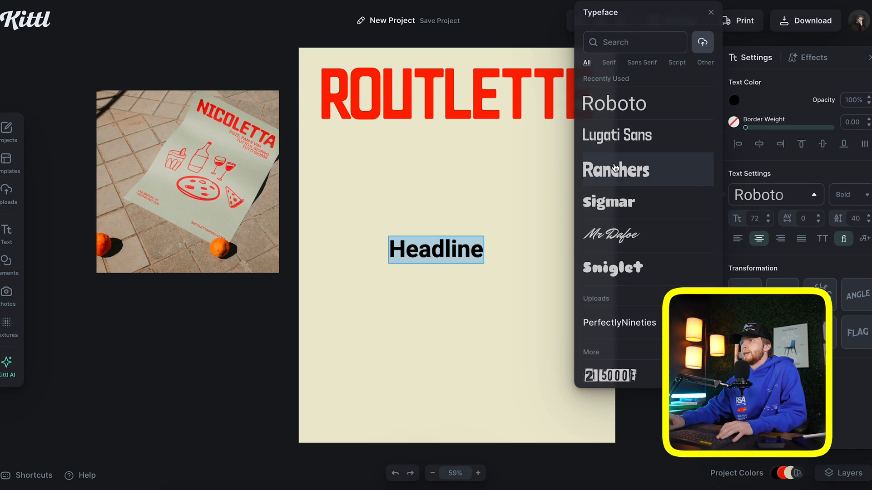
Set the new text in red uppercase Familjen Grotesk on one line below ROUTLETTE
{"action": "scroll", "coordinate": [638, 235], "scroll_direction": "down", "scroll_amount": 2}
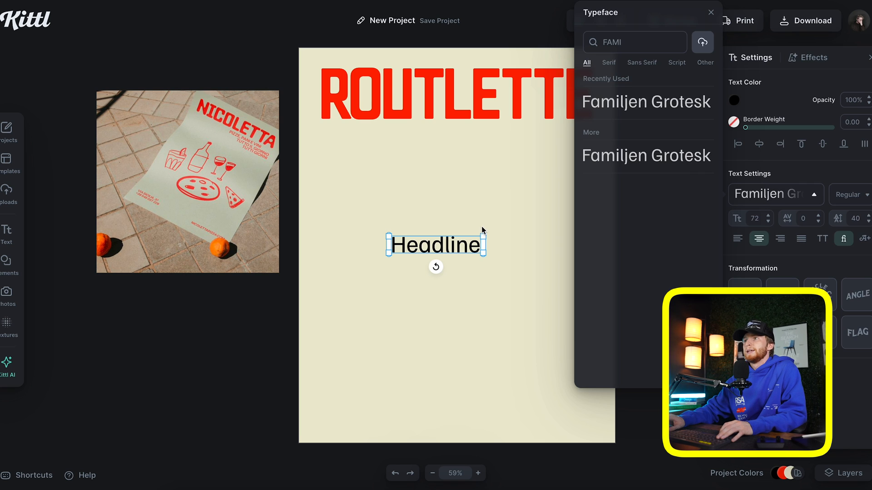
{"action": "left_click", "coordinate": [482, 226]}
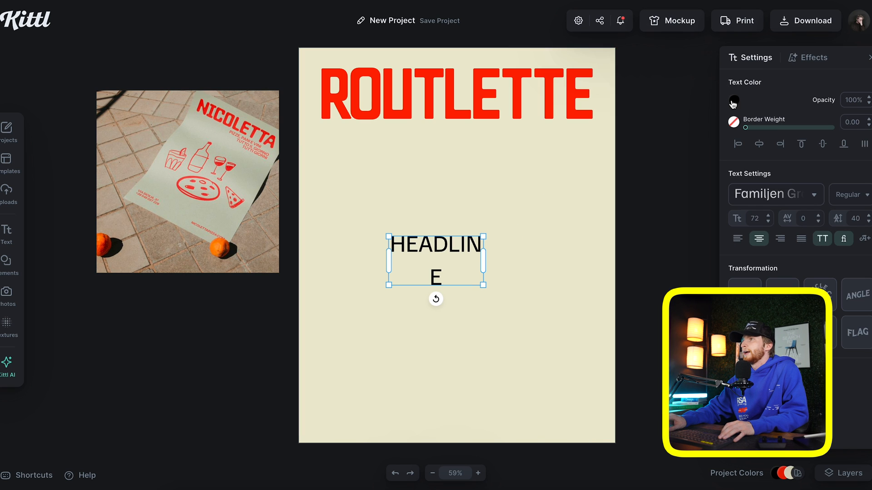
{"action": "left_click", "coordinate": [733, 101]}
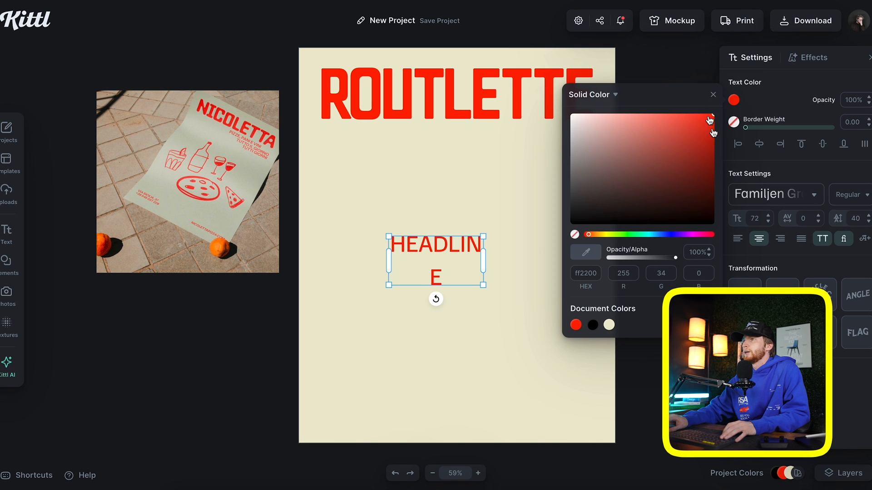
{"action": "left_click", "coordinate": [714, 94]}
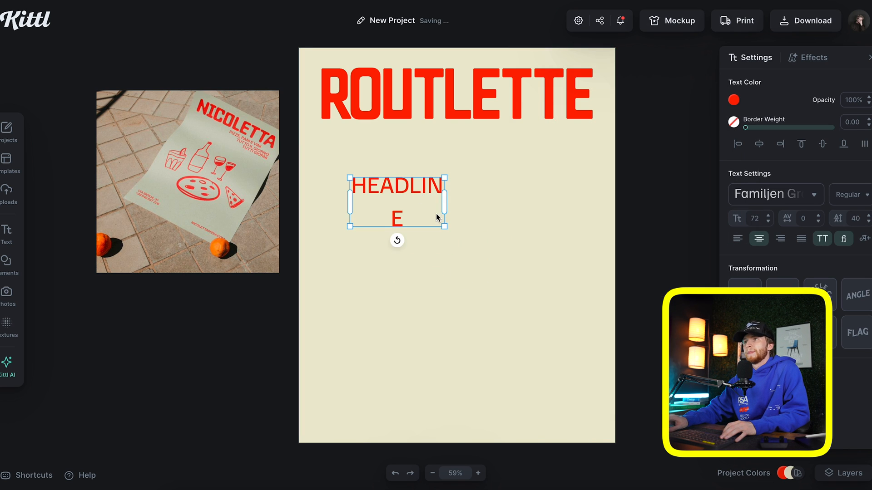
{"action": "scroll", "coordinate": [436, 212], "scroll_direction": "left", "scroll_amount": 1}
{"action": "scroll", "coordinate": [445, 205], "scroll_direction": "right", "scroll_amount": 1}
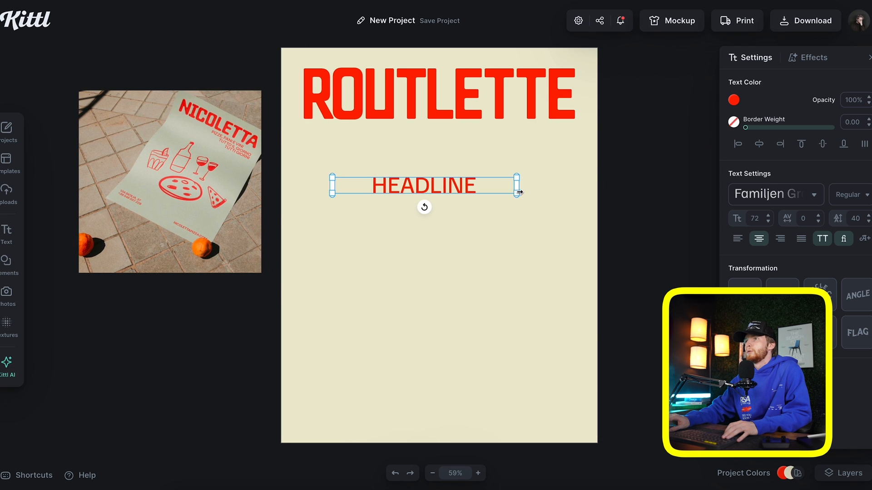
Type the tagline PIZZA, AND WINE / AND COCKTAILS / AND SOCIAL
{"action": "type", "text": "PIZZA, AND W"}
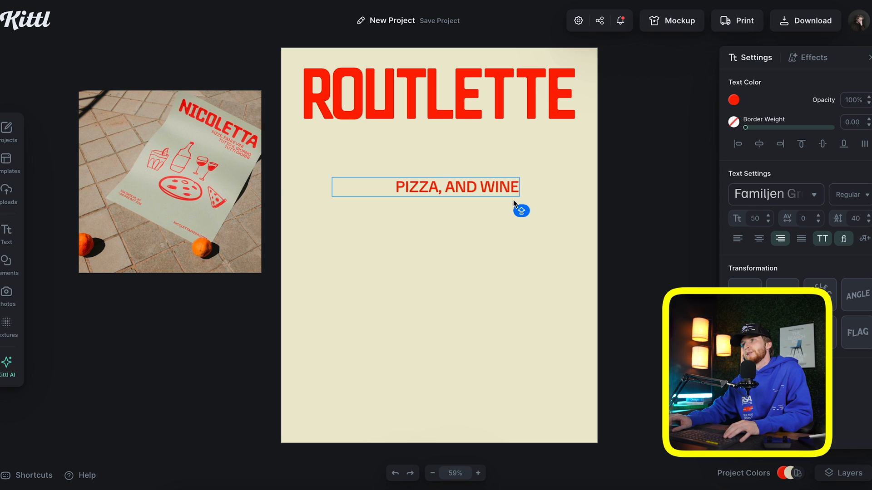
{"action": "key", "text": "Return"}
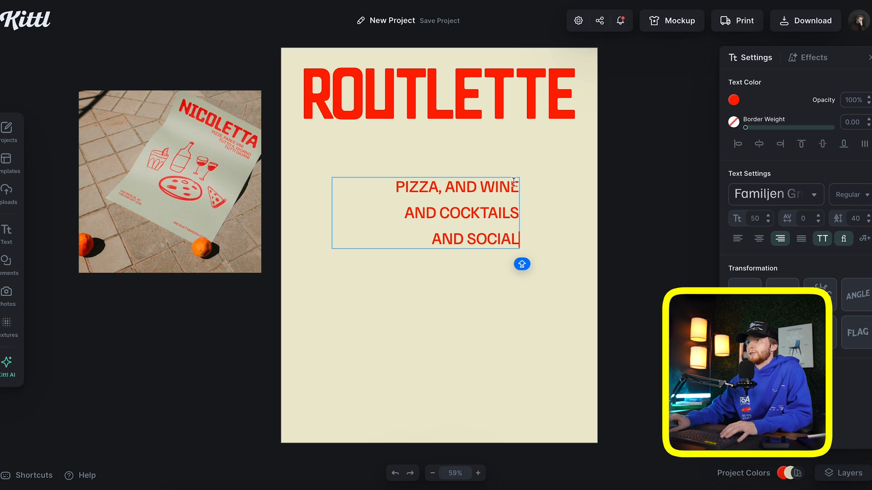
{"action": "left_click", "coordinate": [513, 181]}
{"action": "type", "text": "."}
{"action": "key", "text": "Escape"}
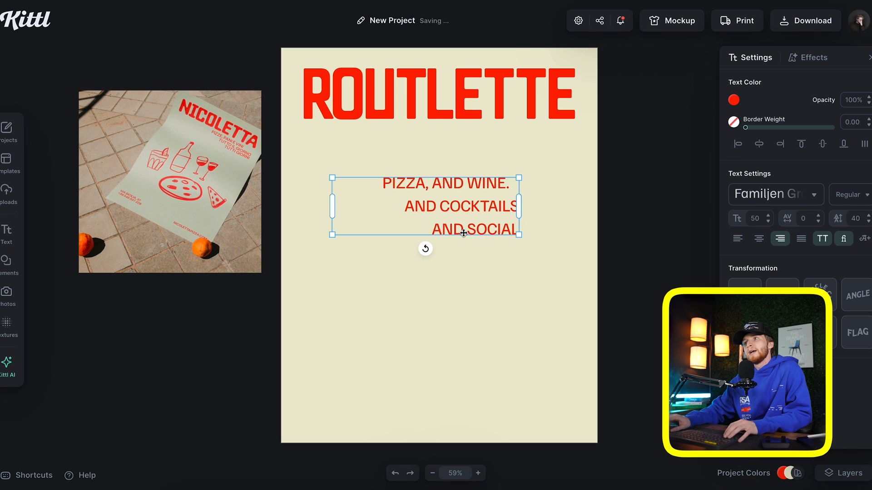
Tighten the tagline line spacing to -10, fix the period after WINE, and align it under ROUTLETTE
{"action": "double_click", "coordinate": [860, 221]}
{"action": "type", "text": "0"}
{"action": "key", "text": "Return"}
{"action": "double_click", "coordinate": [861, 218]}
{"action": "type", "text": "-10"}
{"action": "key", "text": "Return"}
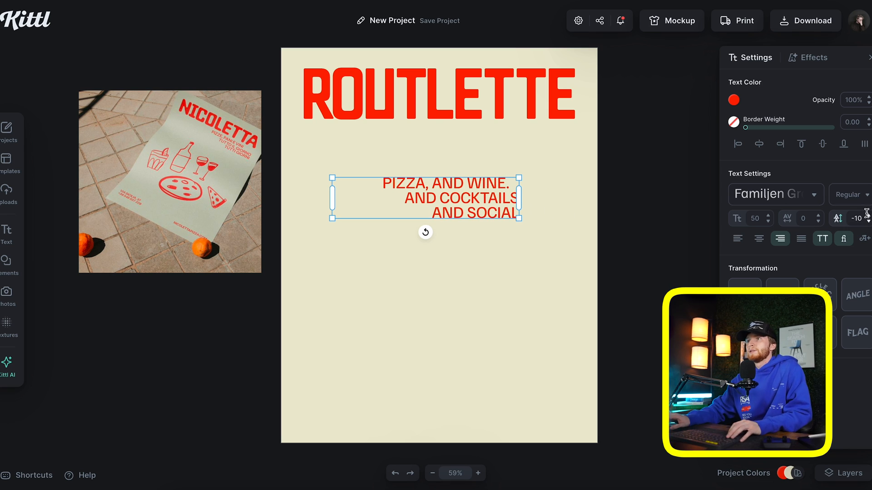
{"action": "double_click", "coordinate": [507, 188]}
{"action": "key", "text": "BackSpace"}
{"action": "type", "text": "."}
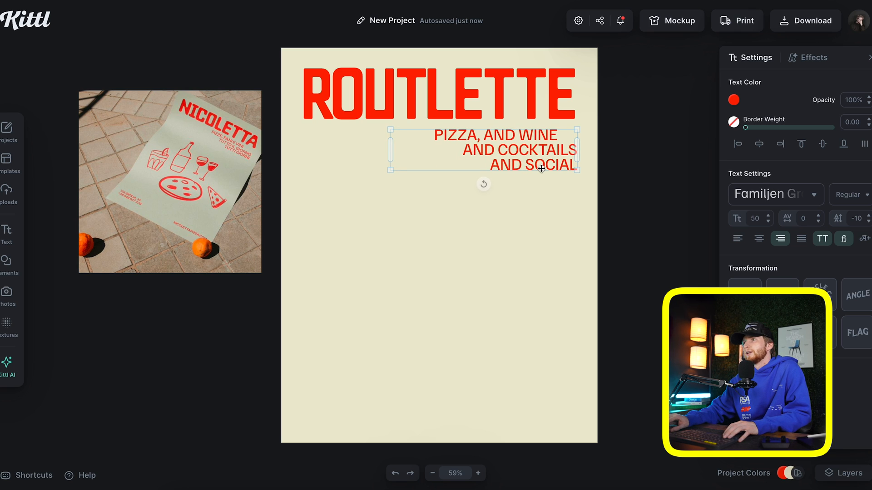
{"action": "left_click_drag", "start_coordinate": [541, 169], "coordinate": [539, 166]}
Duplicate the tagline lower on the poster and left-align the copy
{"action": "left_click", "coordinate": [480, 179]}
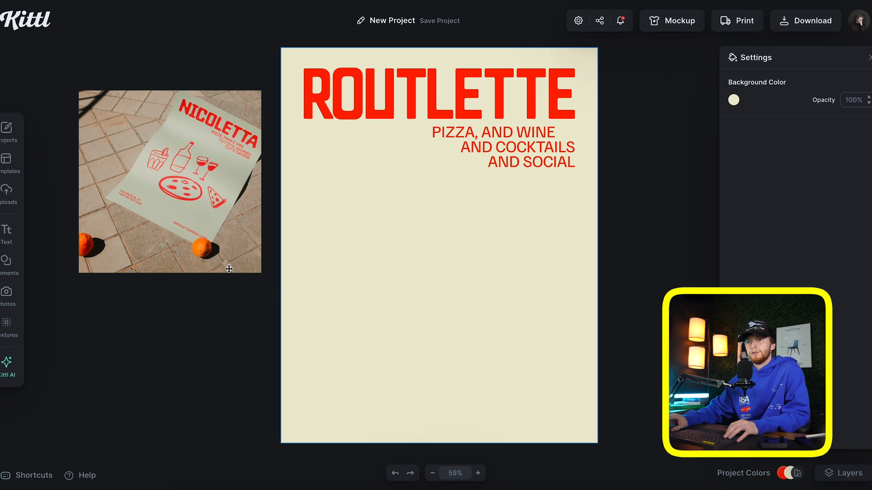
{"action": "left_click_drag", "start_coordinate": [497, 156], "coordinate": [496, 343]}
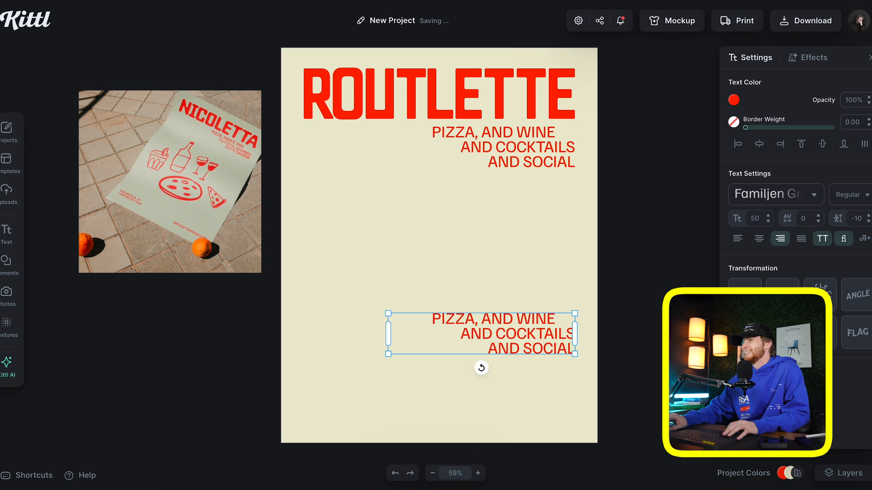
{"action": "left_click", "coordinate": [737, 238]}
Replace the copy's text with THE ADDRESS, YAY and a placeholder phone number line
{"action": "double_click", "coordinate": [447, 351]}
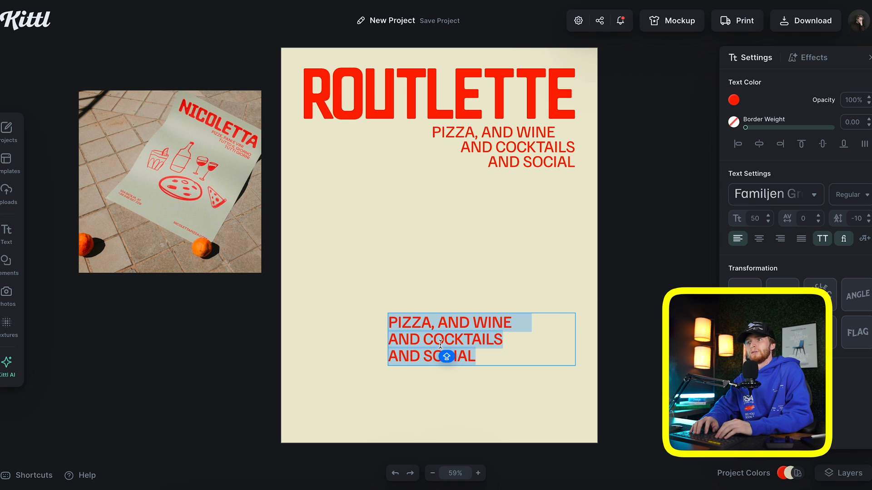
{"action": "type", "text": "THE ADDDRESS, YAY"}
{"action": "key", "text": "Return"}
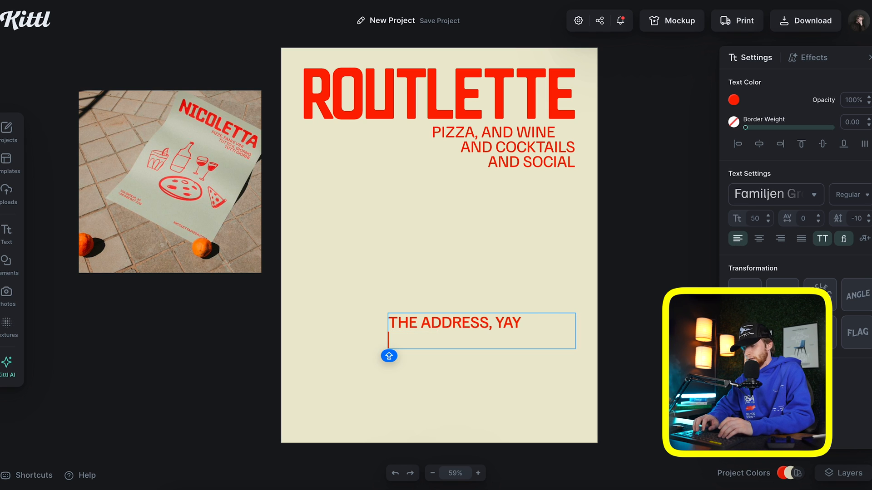
{"action": "type", "text": "+"}
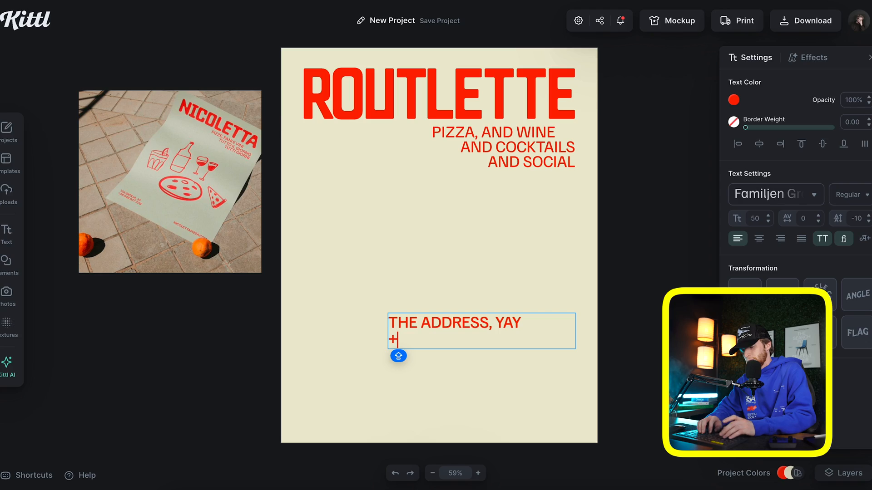
{"action": "type", "text": "555 55"}
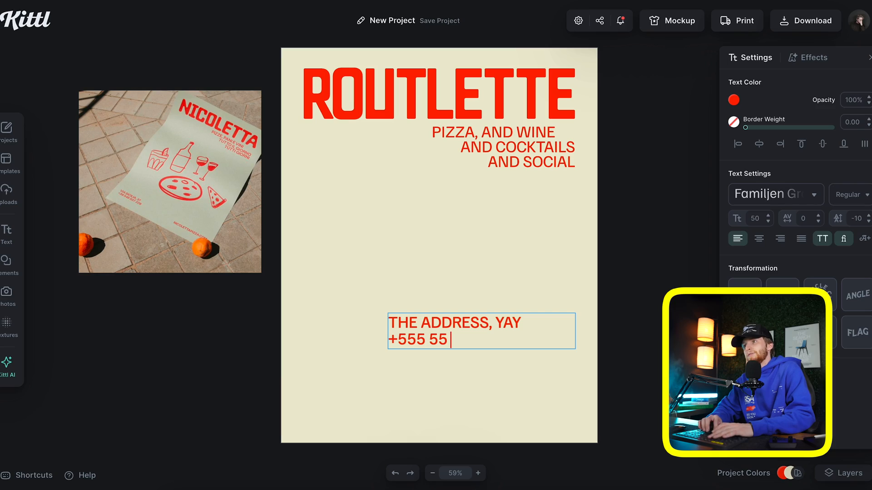
{"action": "type", "text": "5555"}
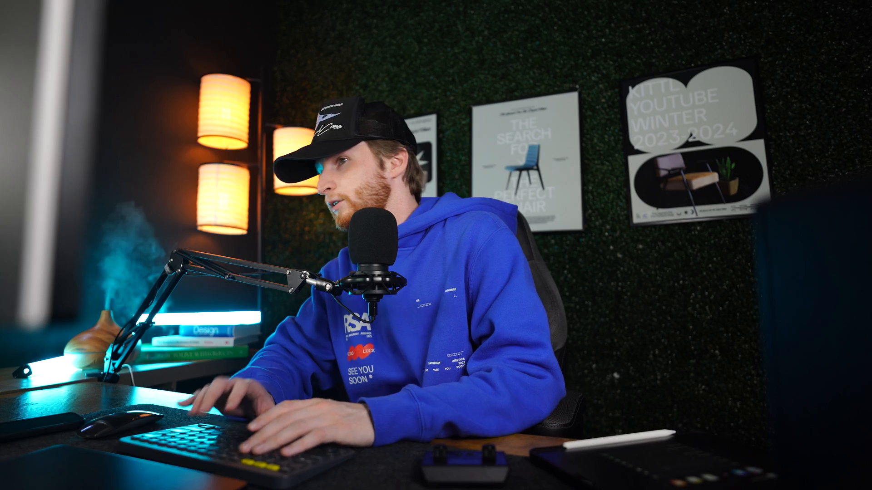
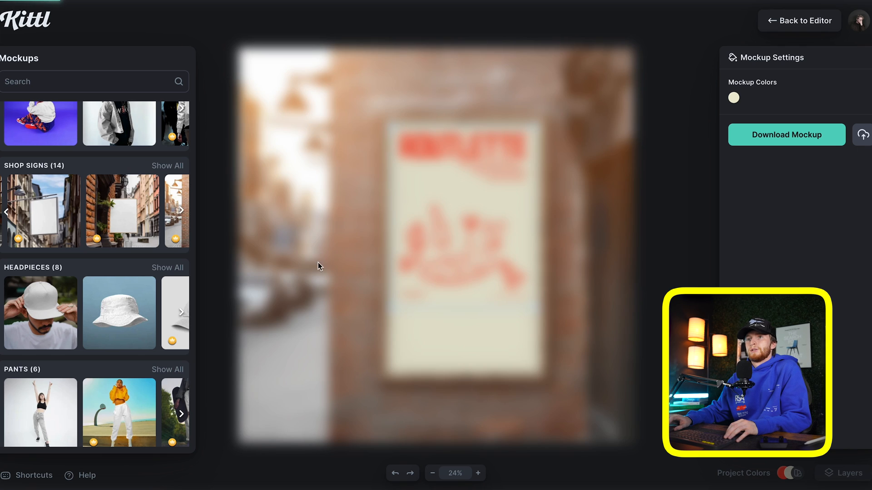
Nudge the design into place on the hanging shop sign, then load a different shop-sign mockup
{"action": "left_click_drag", "start_coordinate": [490, 225], "coordinate": [486, 224]}
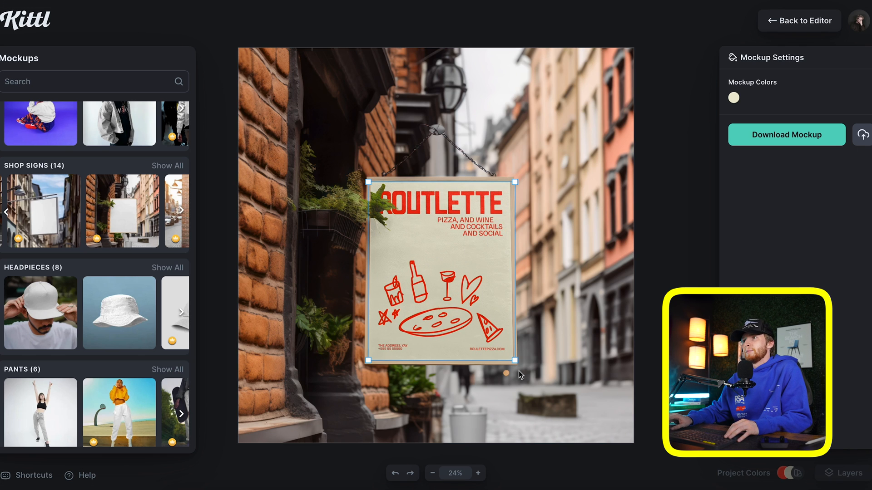
{"action": "left_click", "coordinate": [115, 219]}
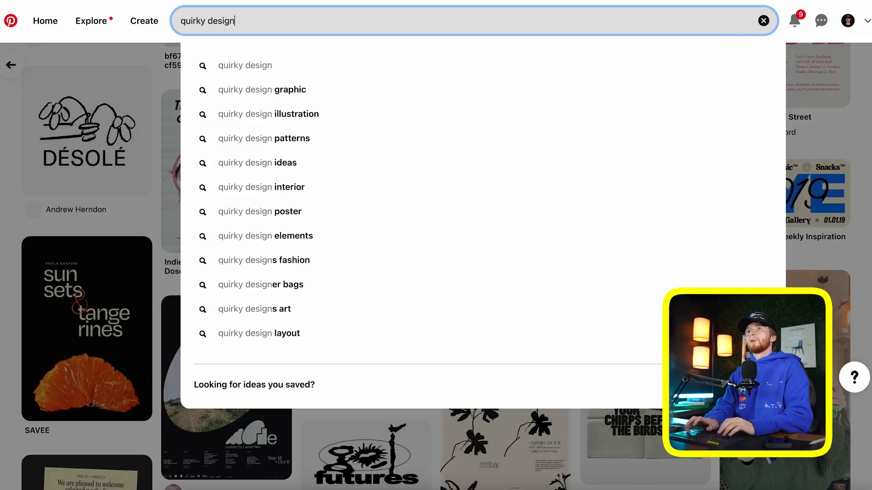
Search Pinterest for 'quirky design' and open the Blomb perfume packaging pin
{"action": "key", "text": "Return"}
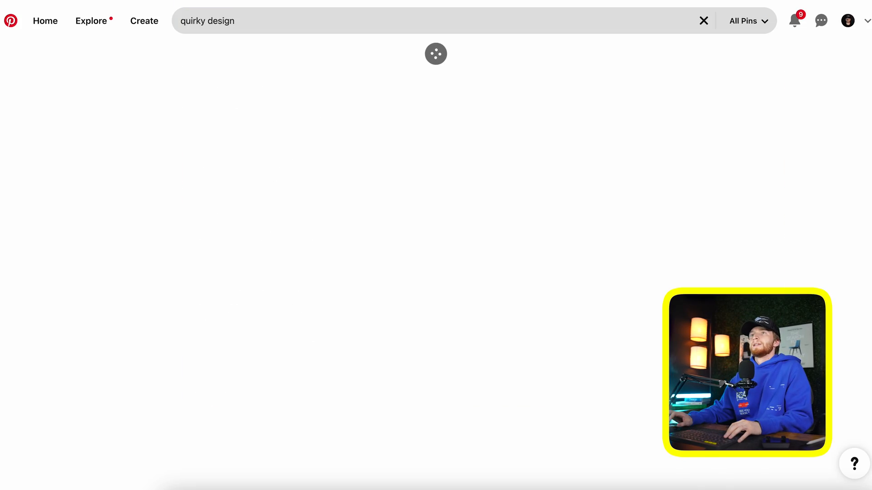
{"action": "scroll", "coordinate": [407, 233], "scroll_direction": "down", "scroll_amount": 10}
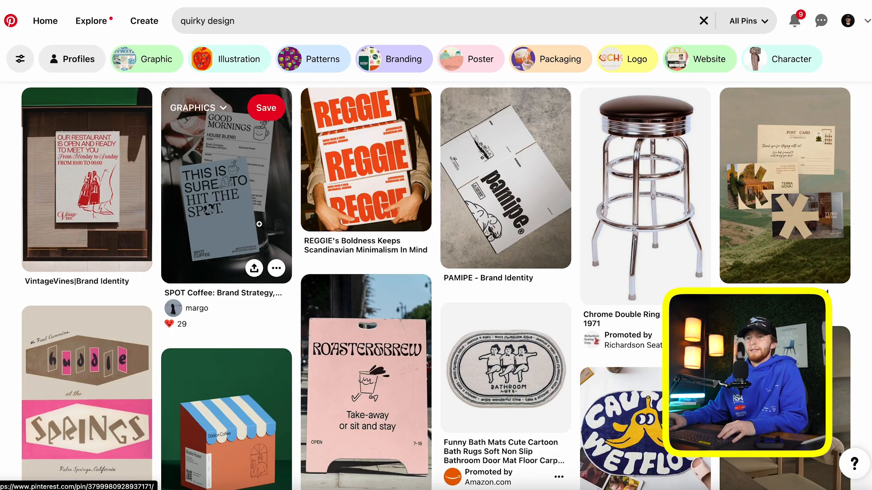
{"action": "scroll", "coordinate": [349, 279], "scroll_direction": "down", "scroll_amount": 5}
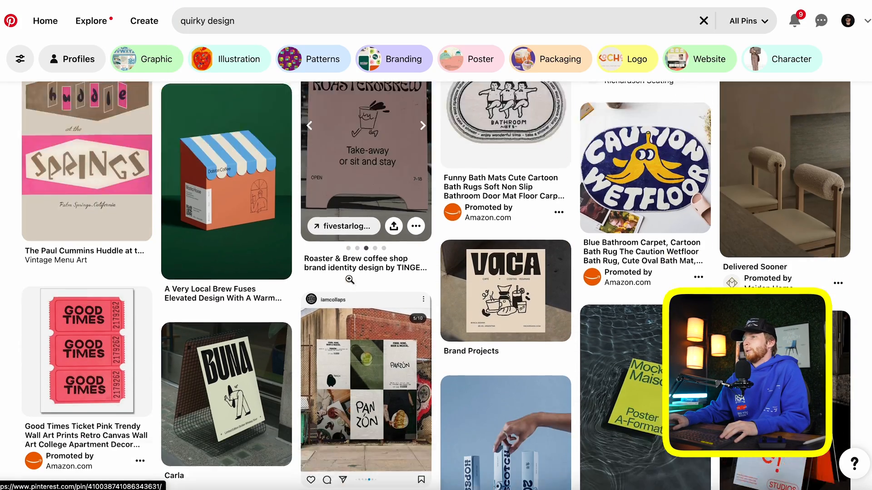
{"action": "scroll", "coordinate": [348, 278], "scroll_direction": "down", "scroll_amount": 15}
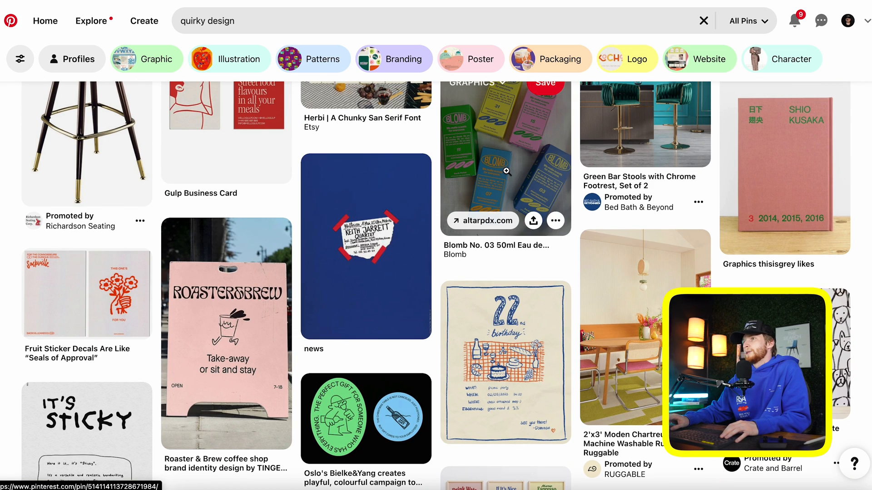
{"action": "left_click", "coordinate": [506, 171]}
{"action": "scroll", "coordinate": [385, 173], "scroll_direction": "down", "scroll_amount": 3}
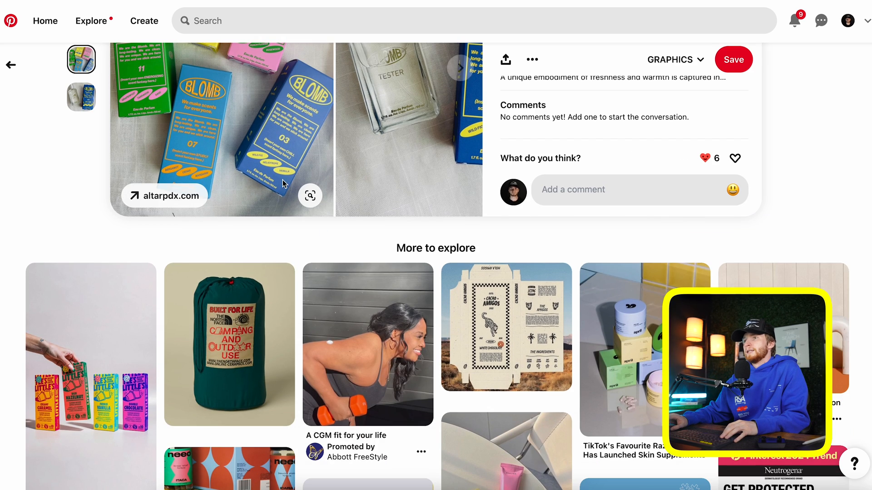
{"action": "scroll", "coordinate": [463, 3], "scroll_direction": "up", "scroll_amount": 3}
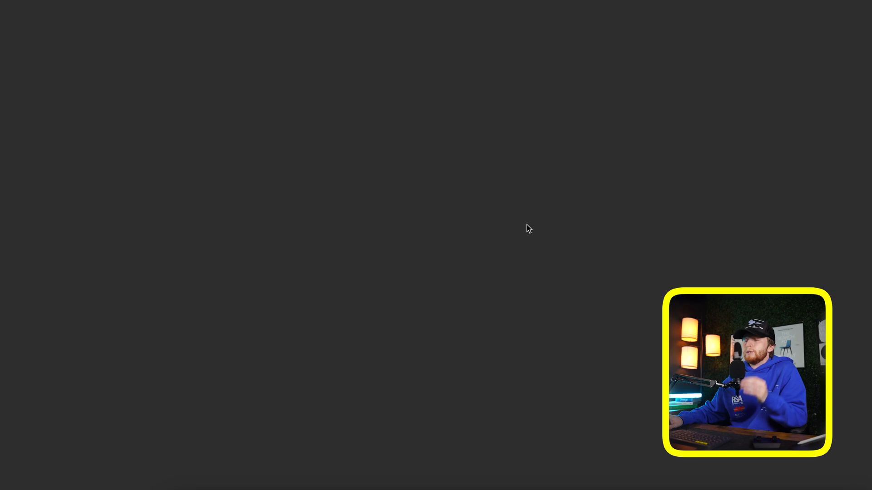
Paste the Blomb packaging photo into a new project and set the artboard height to 5 in
{"action": "left_click_drag", "start_coordinate": [553, 132], "coordinate": [567, 131]}
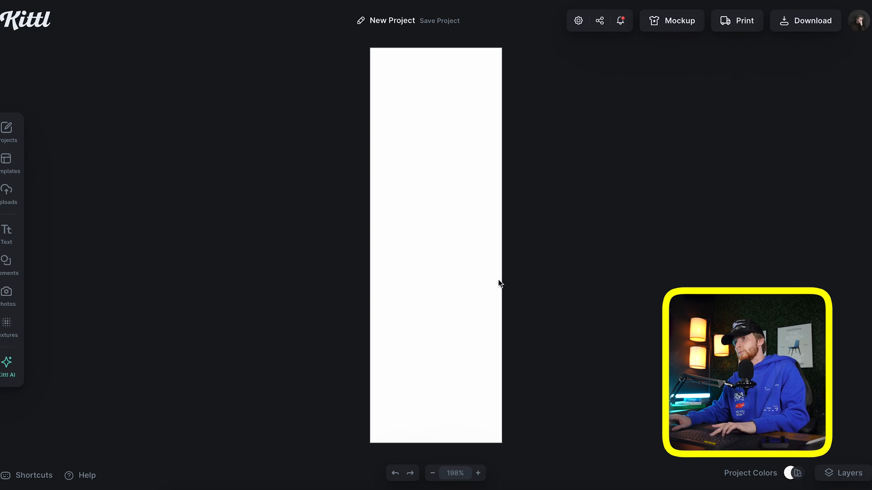
{"action": "key", "text": "super+v"}
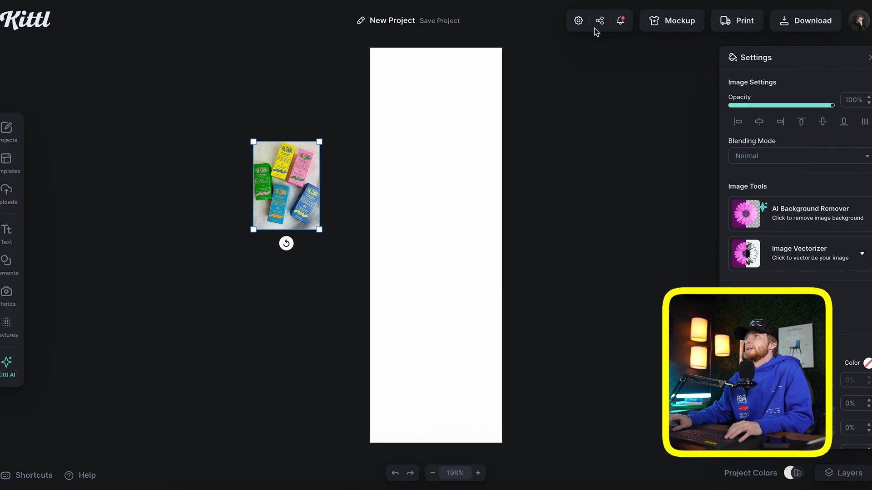
{"action": "left_click", "coordinate": [578, 21]}
{"action": "double_click", "coordinate": [618, 251]}
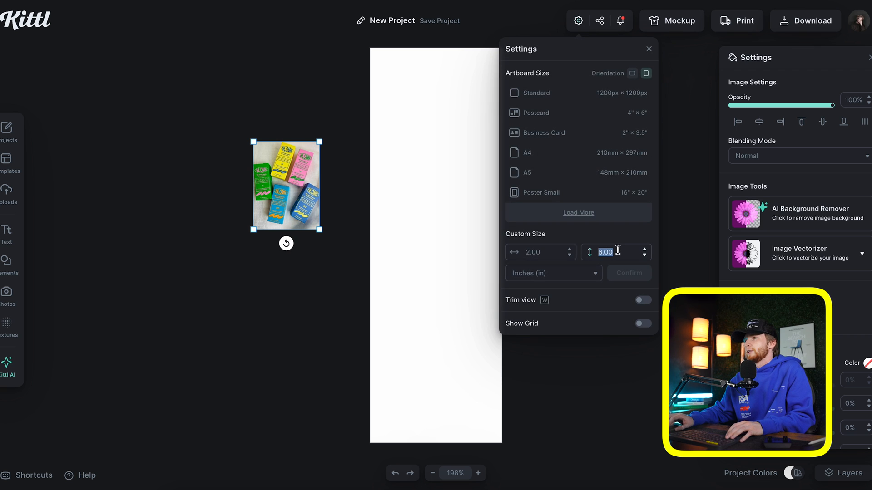
{"action": "key", "text": "Return"}
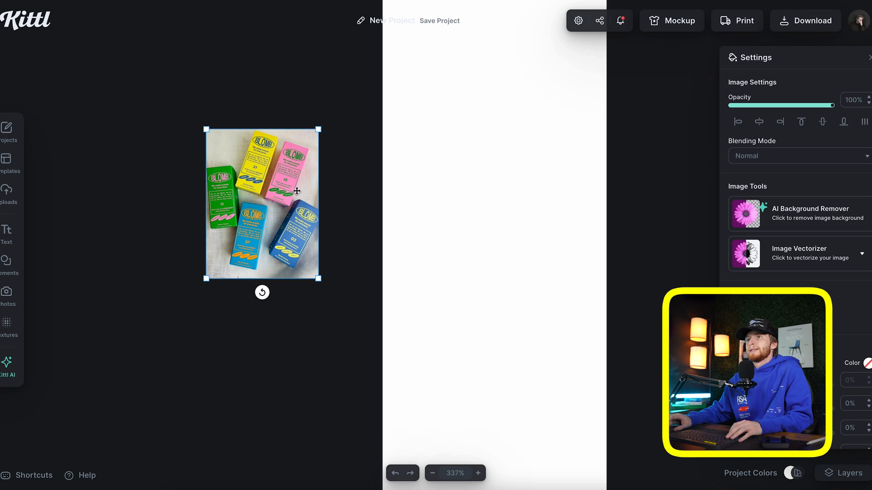
Colour the artboard background with the photo's pink
{"action": "scroll", "coordinate": [294, 189], "scroll_direction": "right", "scroll_amount": 2}
{"action": "scroll", "coordinate": [290, 193], "scroll_direction": "up", "scroll_amount": 2}
{"action": "left_click", "coordinate": [409, 170]}
{"action": "left_click", "coordinate": [733, 100]}
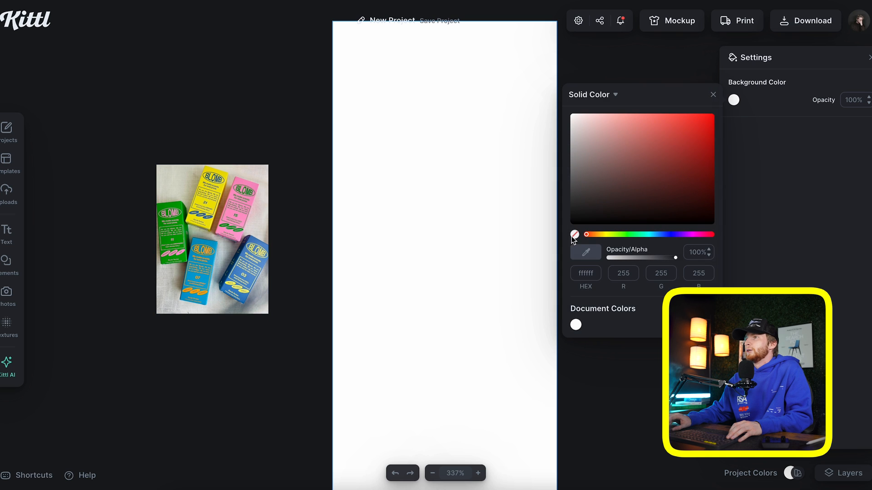
{"action": "left_click", "coordinate": [238, 204]}
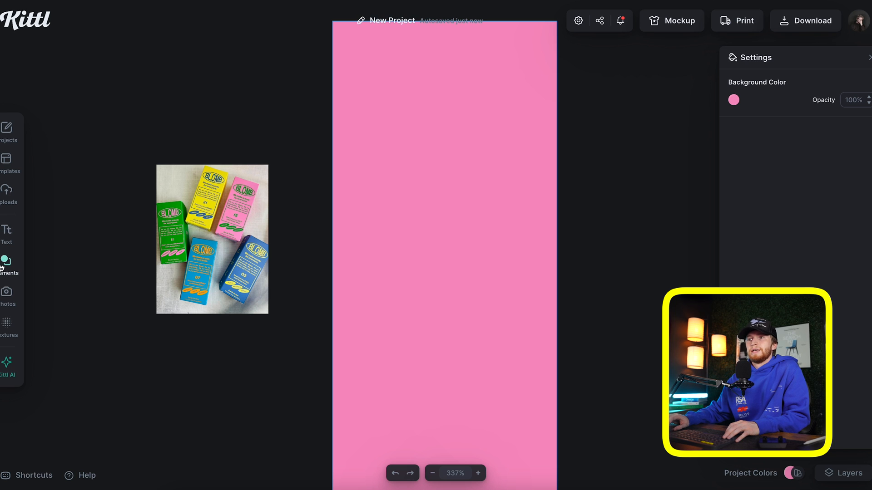
Add a square and enlarge it into a large dark block on the artboard
{"action": "left_click", "coordinate": [2, 267]}
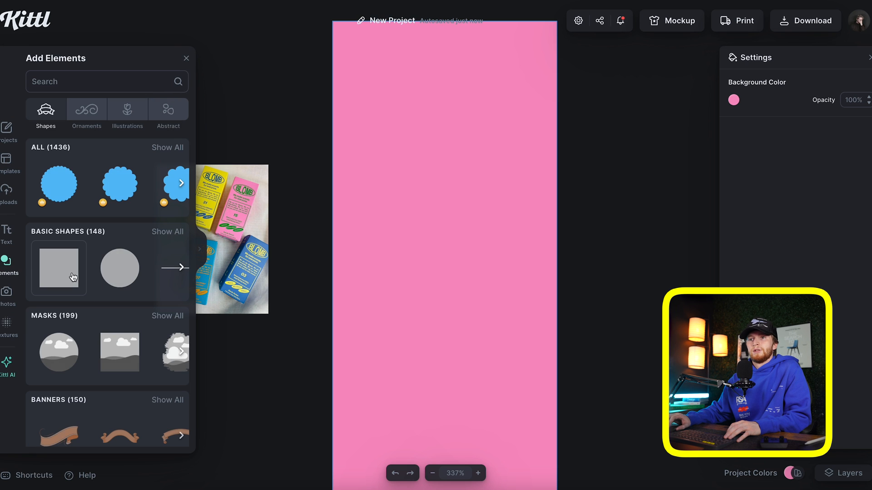
{"action": "left_click", "coordinate": [61, 271]}
{"action": "left_click", "coordinate": [187, 58]}
{"action": "left_click_drag", "start_coordinate": [436, 245], "coordinate": [486, 315]}
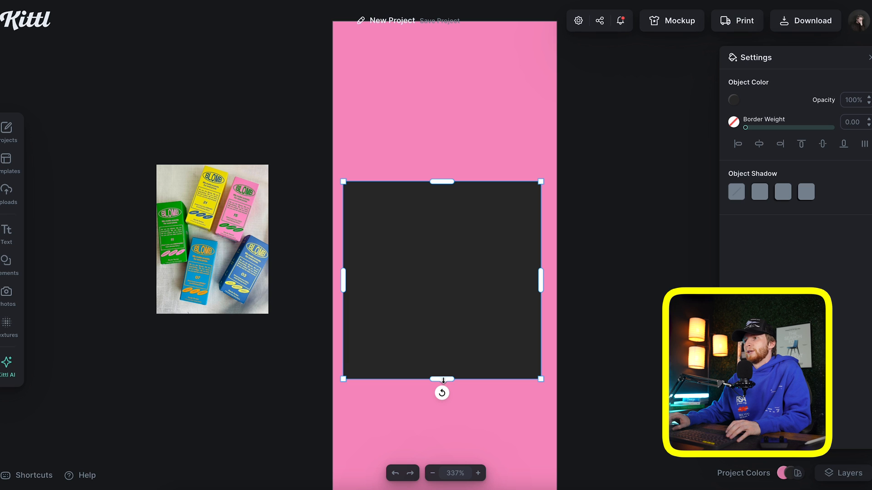
{"action": "left_click_drag", "start_coordinate": [443, 379], "coordinate": [443, 397]}
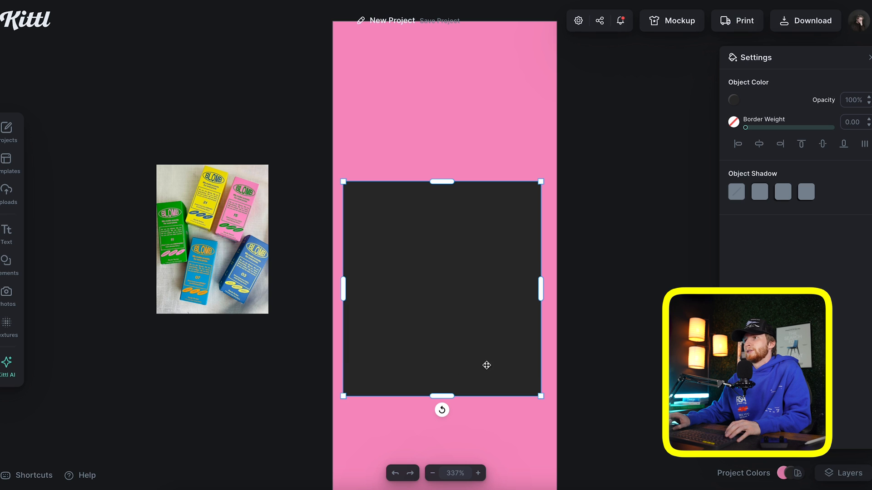
Make the square an unfilled outline in the photo's green at 1.40 weight, positioned lower
{"action": "left_click", "coordinate": [731, 121]}
{"action": "left_click", "coordinate": [177, 204]}
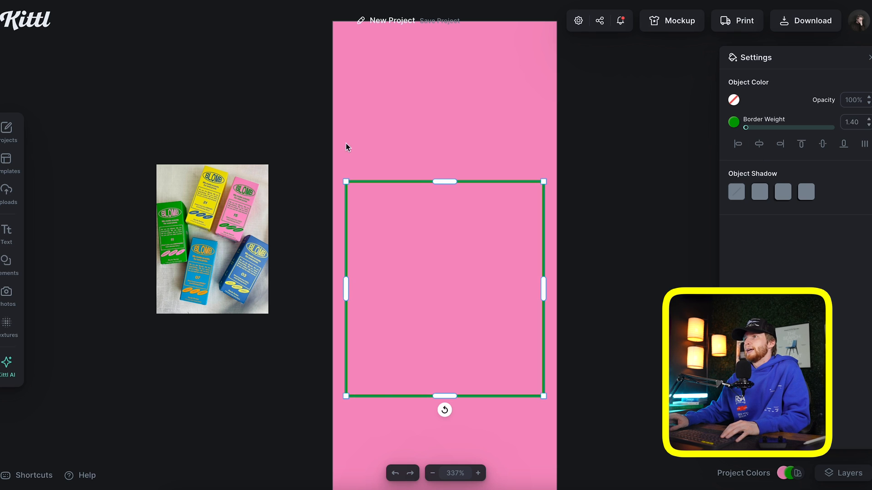
{"action": "left_click_drag", "start_coordinate": [454, 195], "coordinate": [457, 221]}
{"action": "scroll", "coordinate": [451, 156], "scroll_direction": "down", "scroll_amount": 3}
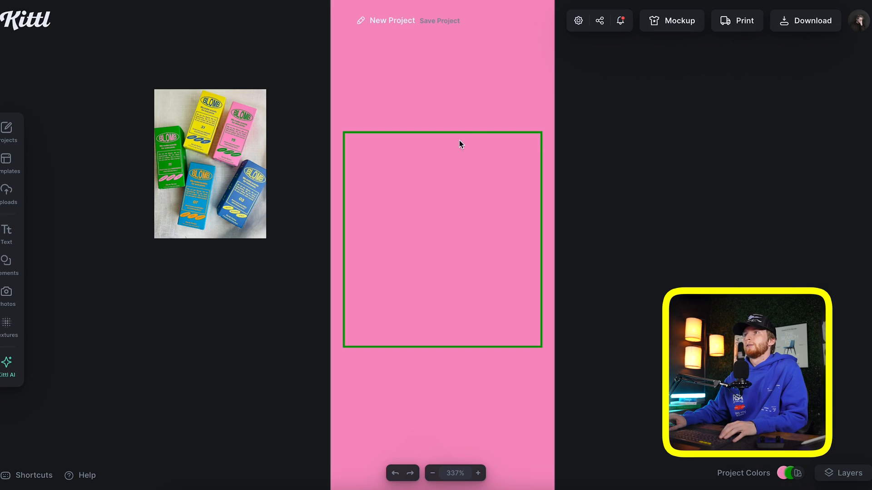
{"action": "left_click_drag", "start_coordinate": [470, 135], "coordinate": [467, 186]}
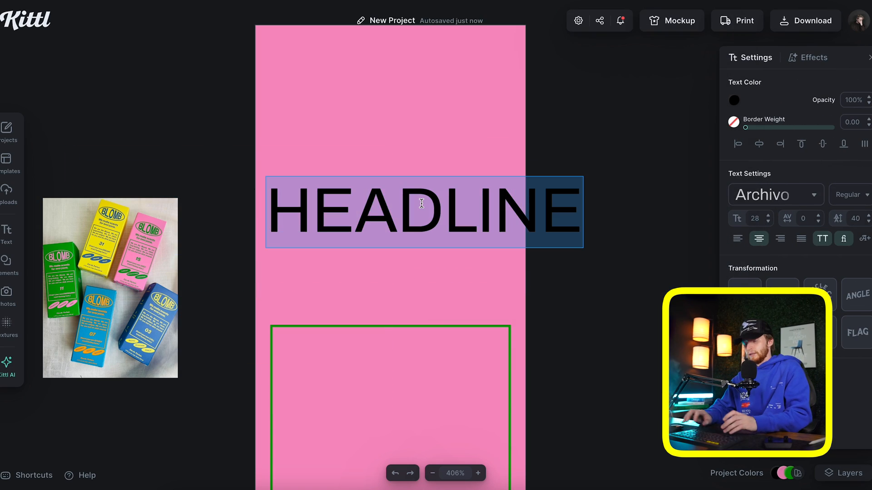
Set the headline to uppercase SCENTS in Archivo and warp it into a bulge
{"action": "type", "text": "scents"}
{"action": "key", "text": "BackSpace"}
{"action": "key", "text": "BackSpace"}
{"action": "key", "text": "BackSpace"}
{"action": "key", "text": "BackSpace"}
{"action": "key", "text": "BackSpace"}
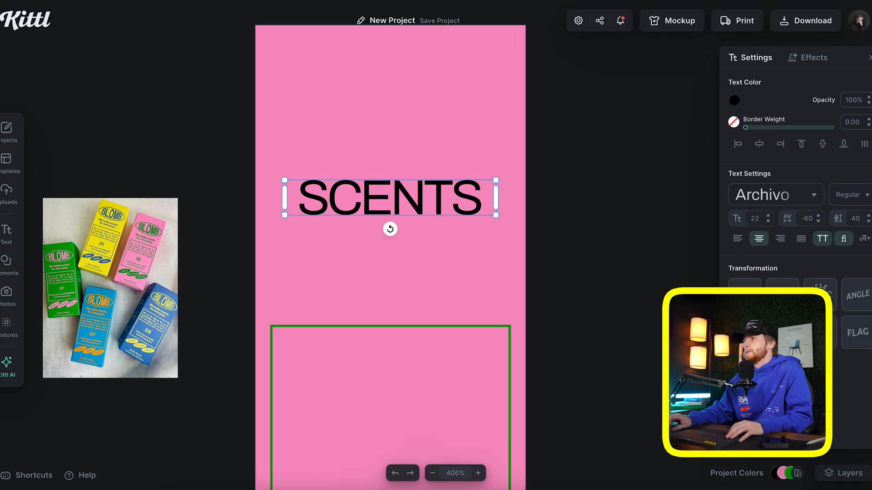
{"action": "left_click_drag", "start_coordinate": [389, 179], "coordinate": [390, 162]}
{"action": "left_click_drag", "start_coordinate": [390, 217], "coordinate": [390, 234]}
{"action": "left_click_drag", "start_coordinate": [345, 235], "coordinate": [328, 235]}
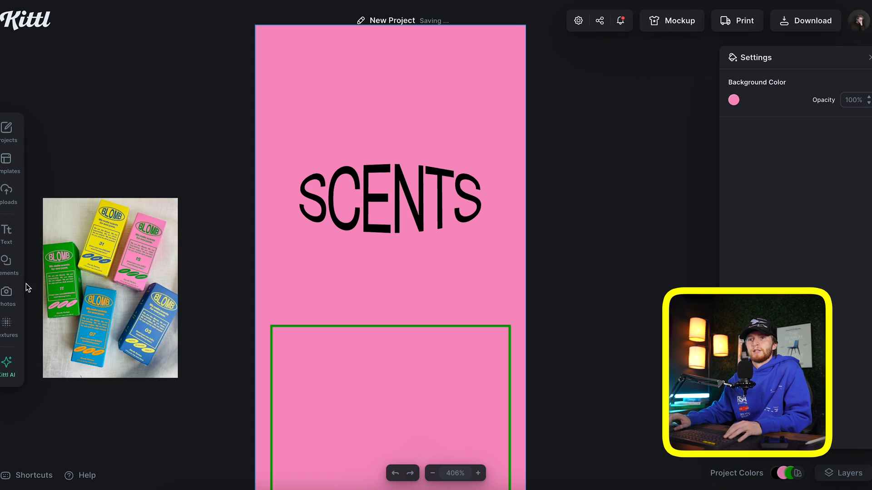
Add a black circle over the SC of SCENTS
{"action": "left_click", "coordinate": [8, 268]}
{"action": "left_click", "coordinate": [119, 268]}
{"action": "left_click_drag", "start_coordinate": [427, 246], "coordinate": [498, 195]}
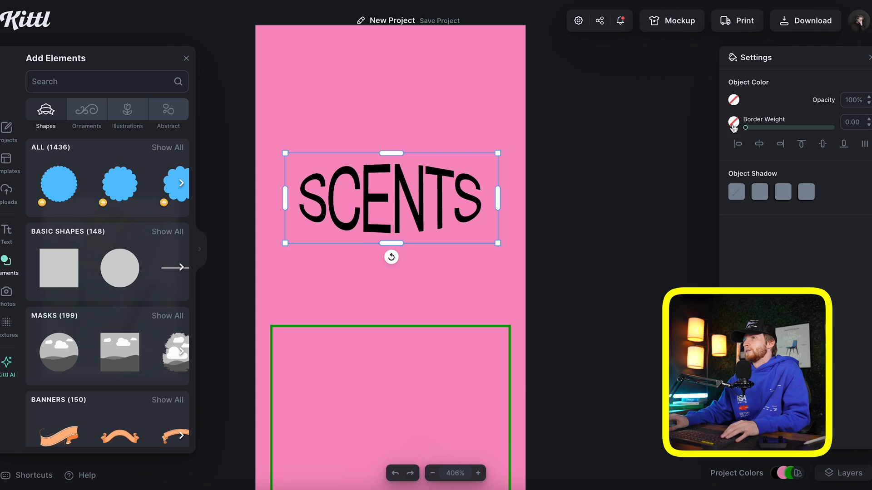
Widen the black oval outline around SCENTS and check the Block Shadow effect
{"action": "left_click", "coordinate": [733, 122]}
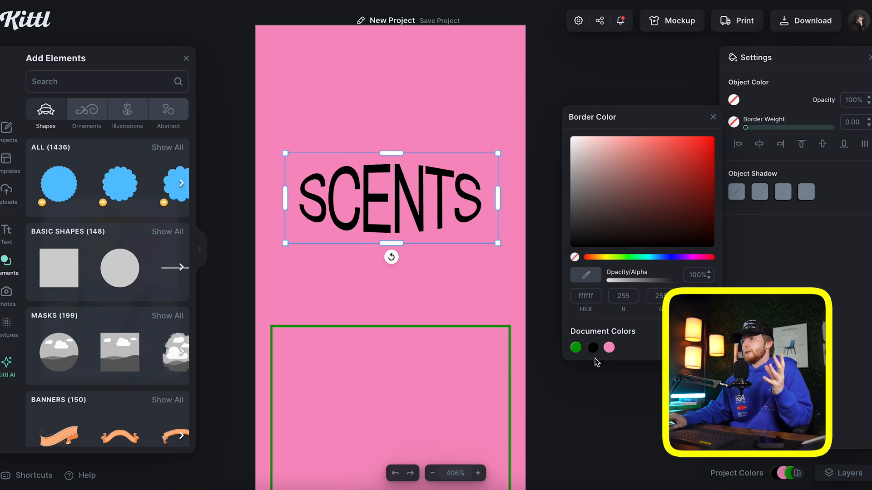
{"action": "left_click", "coordinate": [715, 119]}
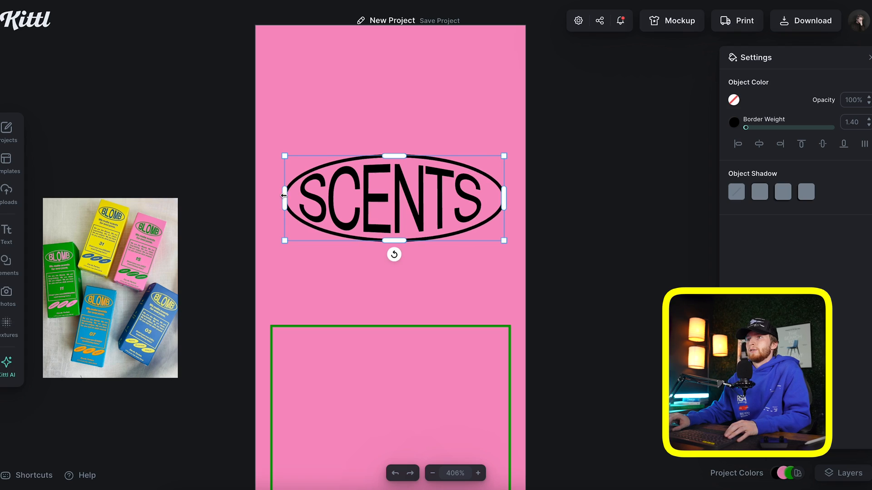
{"action": "left_click_drag", "start_coordinate": [283, 195], "coordinate": [276, 196]}
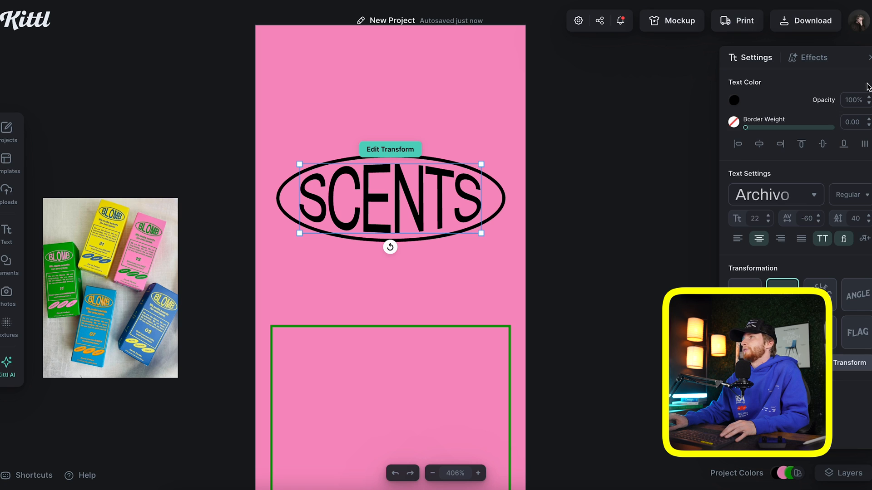
{"action": "left_click", "coordinate": [809, 57]}
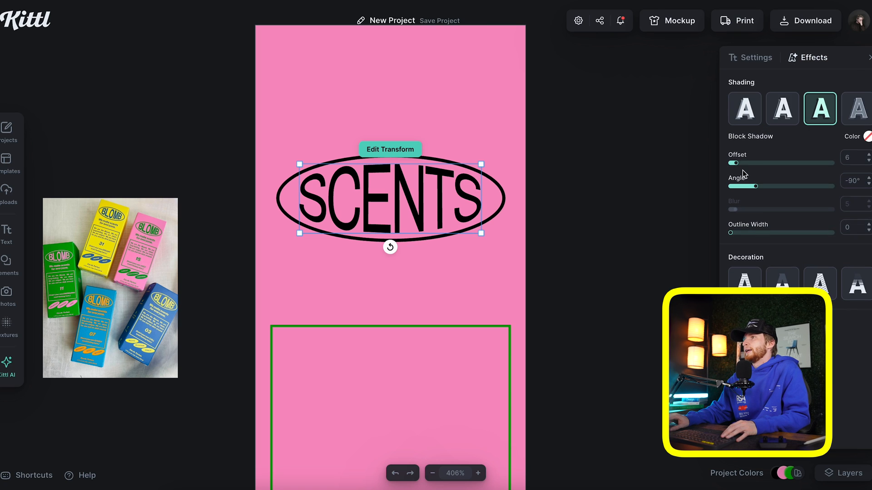
{"action": "left_click", "coordinate": [867, 136]}
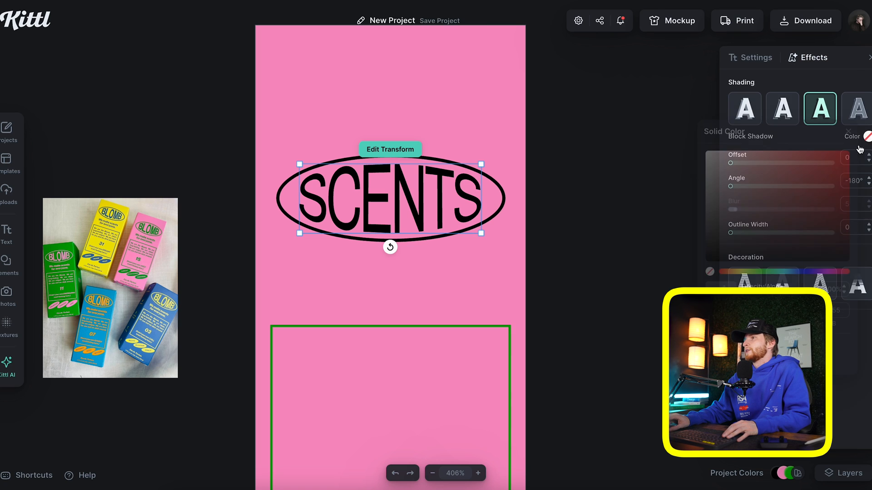
{"action": "left_click", "coordinate": [848, 132]}
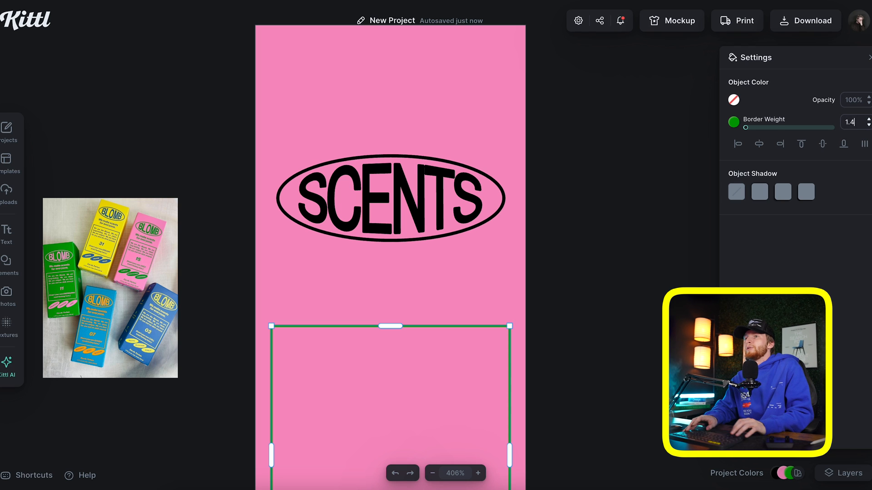
{"action": "left_click", "coordinate": [495, 257]}
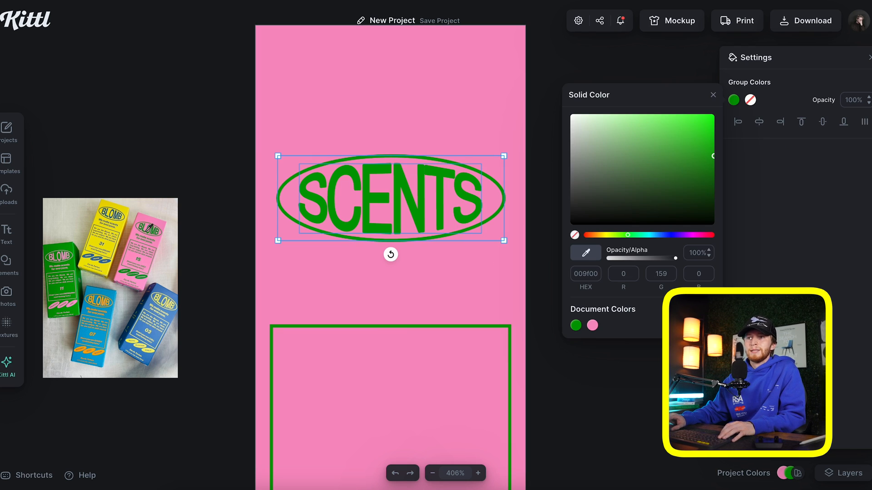
Colour the SCENTS oval logo with the photo's green and move it near the poster top
{"action": "left_click", "coordinate": [150, 227]}
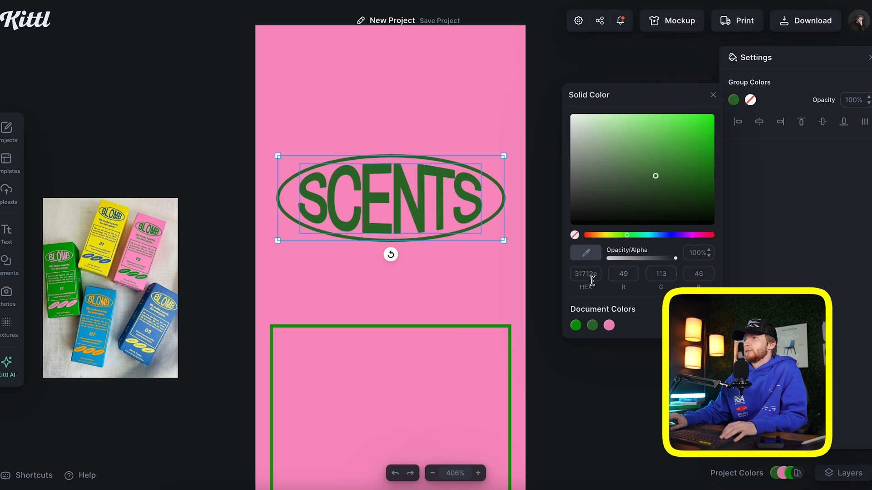
{"action": "key", "text": "Escape"}
{"action": "left_click", "coordinate": [475, 325]}
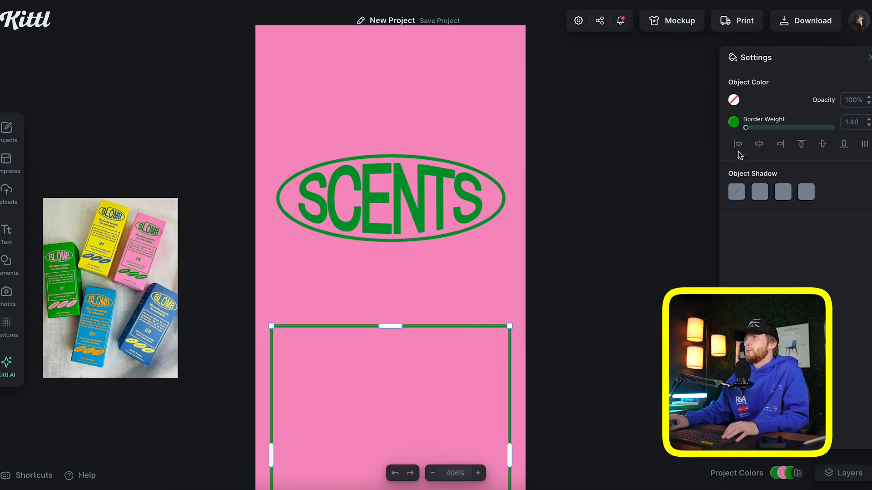
{"action": "left_click", "coordinate": [733, 123]}
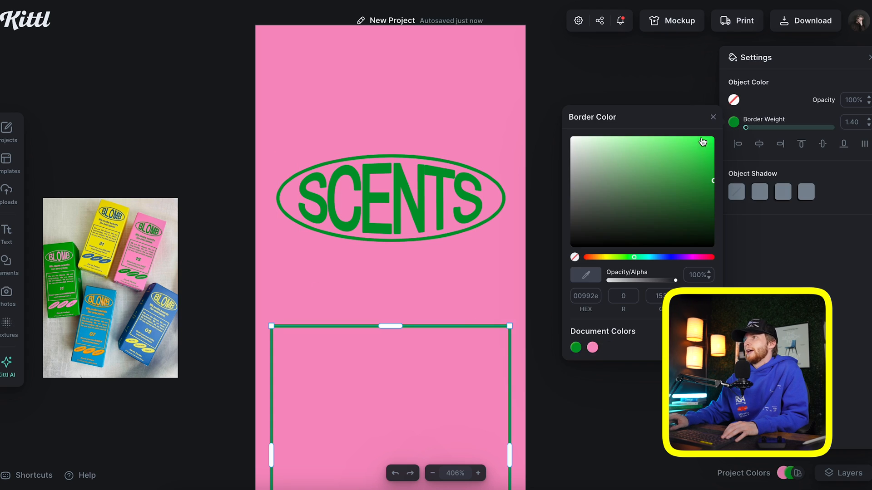
{"action": "left_click", "coordinate": [712, 115]}
{"action": "left_click", "coordinate": [484, 128]}
{"action": "left_click", "coordinate": [507, 327]}
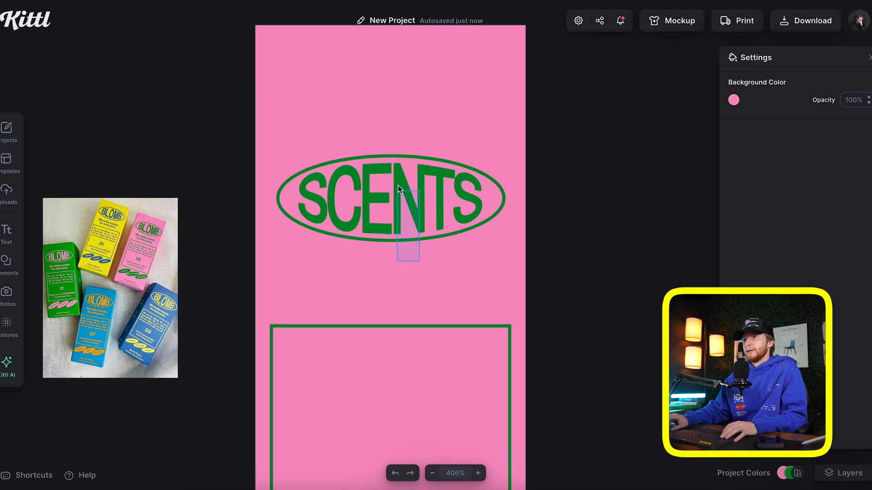
{"action": "left_click", "coordinate": [400, 186]}
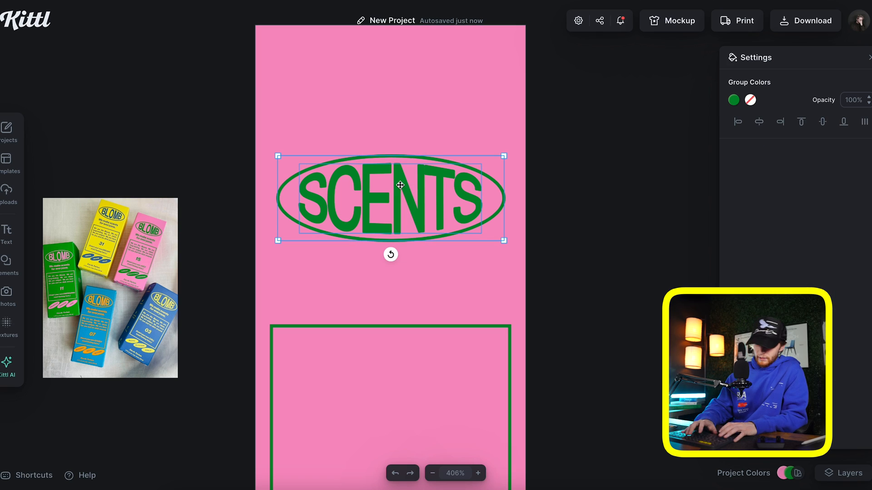
{"action": "left_click_drag", "start_coordinate": [400, 185], "coordinate": [400, 78]}
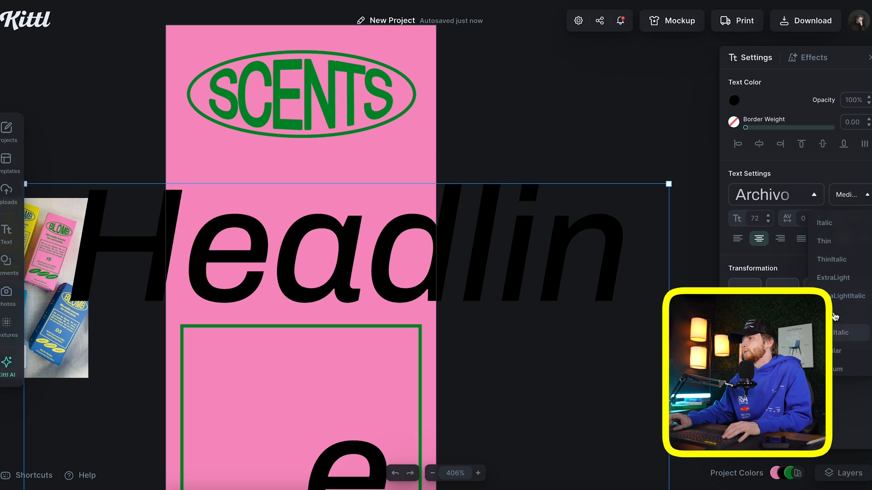
Style the new headline text at size 20, centred, upright regular with tighter letter spacing
{"action": "left_click", "coordinate": [834, 333]}
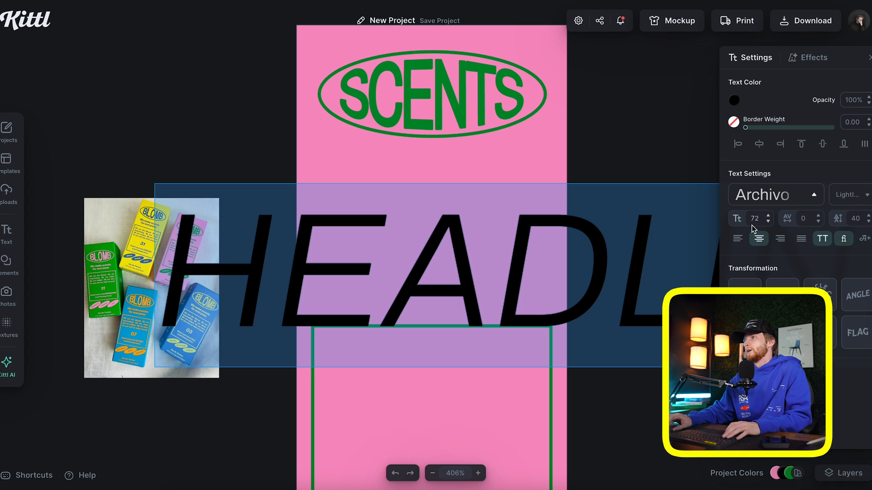
{"action": "type", "text": "20"}
{"action": "key", "text": "Return"}
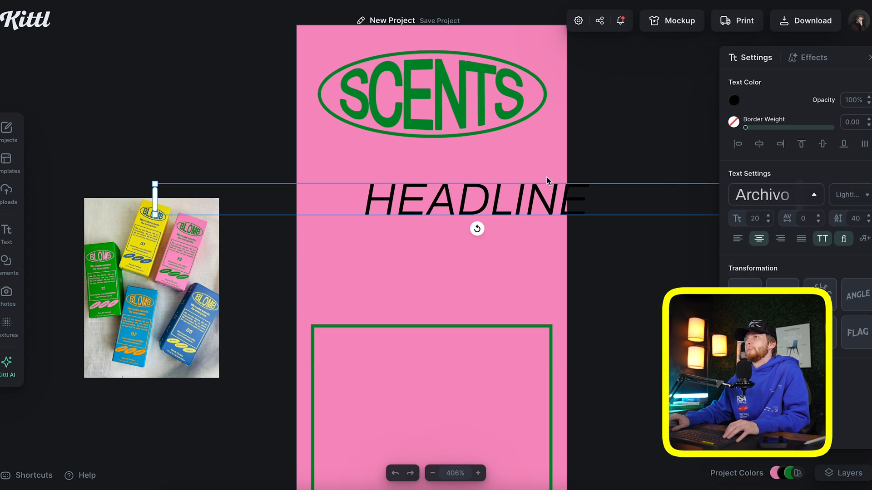
{"action": "left_click", "coordinate": [527, 149]}
{"action": "scroll", "coordinate": [540, 167], "scroll_direction": "right", "scroll_amount": 2}
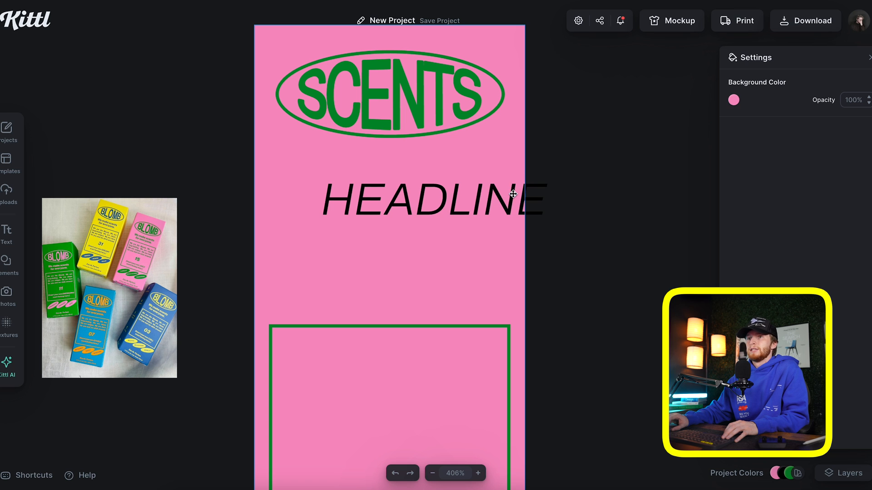
{"action": "left_click_drag", "start_coordinate": [512, 194], "coordinate": [474, 190]}
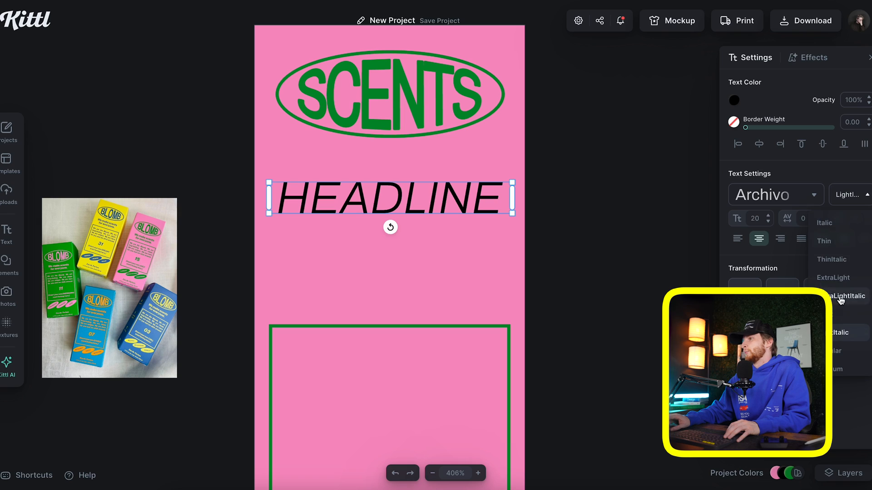
{"action": "left_click", "coordinate": [840, 322]}
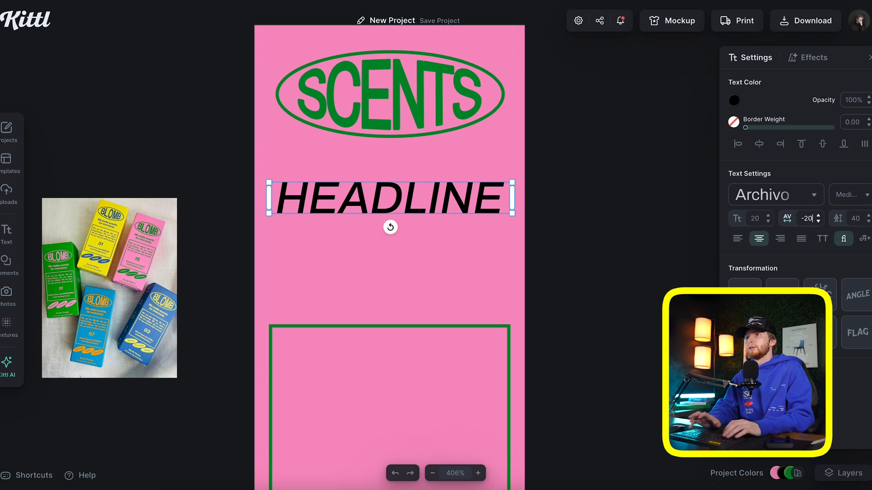
{"action": "key", "text": "Return"}
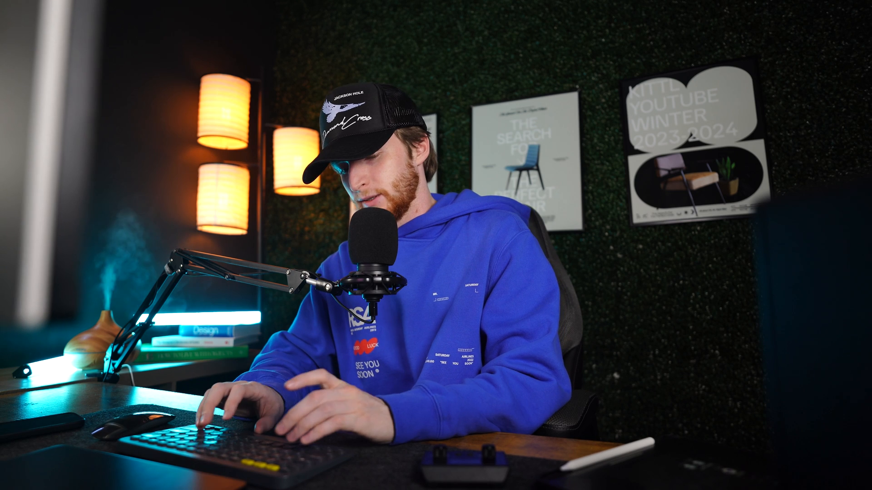
Make the tagline 'Eessential Oils' in Roboto medium italic, -10 spacing, and centre the frame below
{"action": "type", "text": "Eessent"}
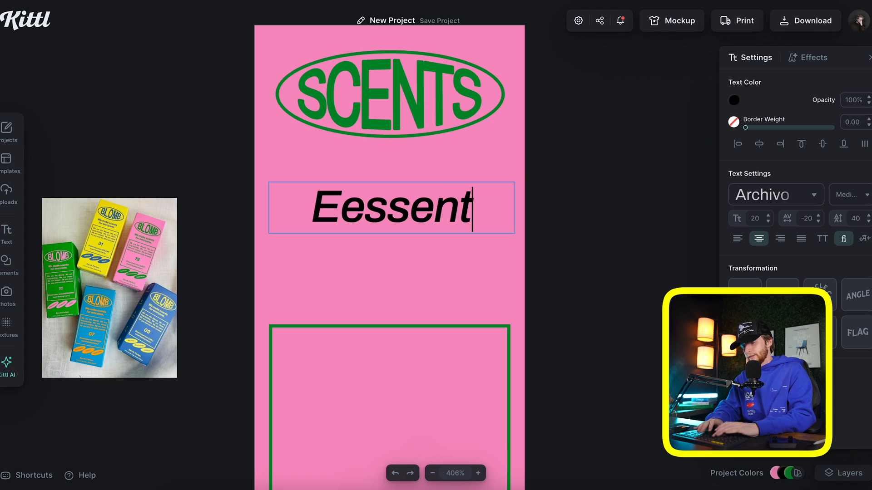
{"action": "type", "text": "ial"}
{"action": "key", "text": "Return"}
{"action": "type", "text": "Oils"}
{"action": "key", "text": "Escape"}
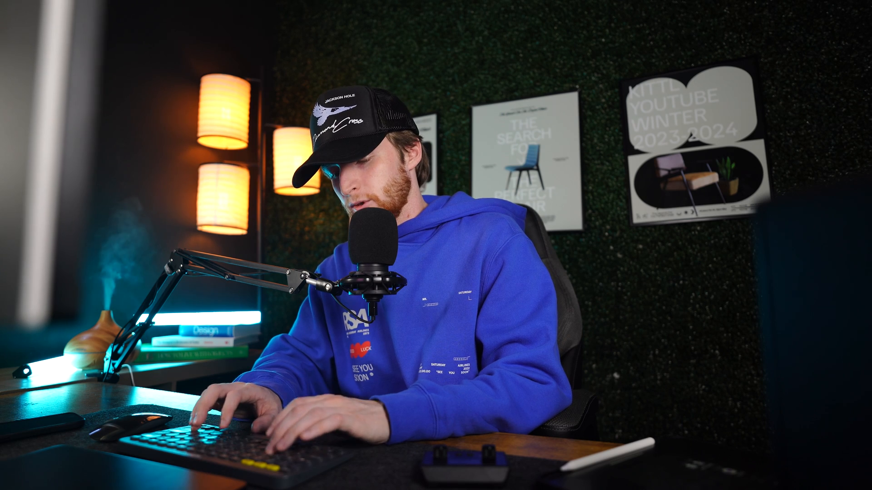
{"action": "left_click", "coordinate": [780, 196]}
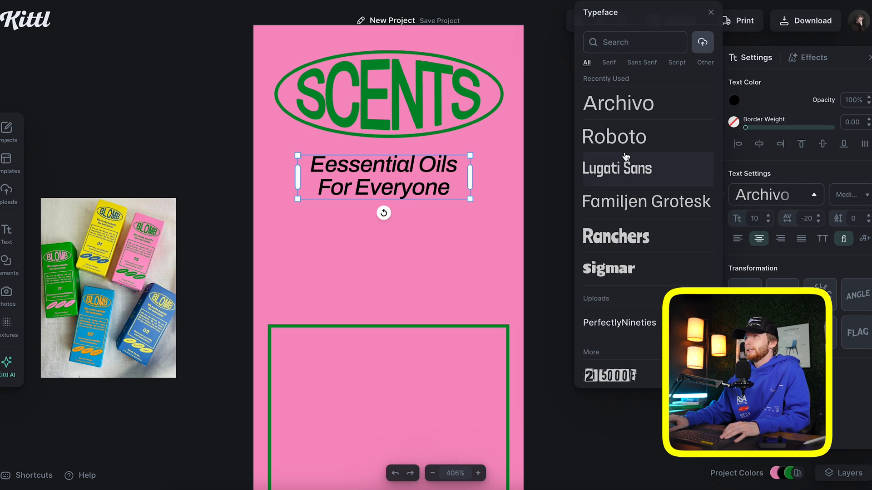
{"action": "left_click", "coordinate": [623, 136]}
{"action": "left_click", "coordinate": [849, 194]}
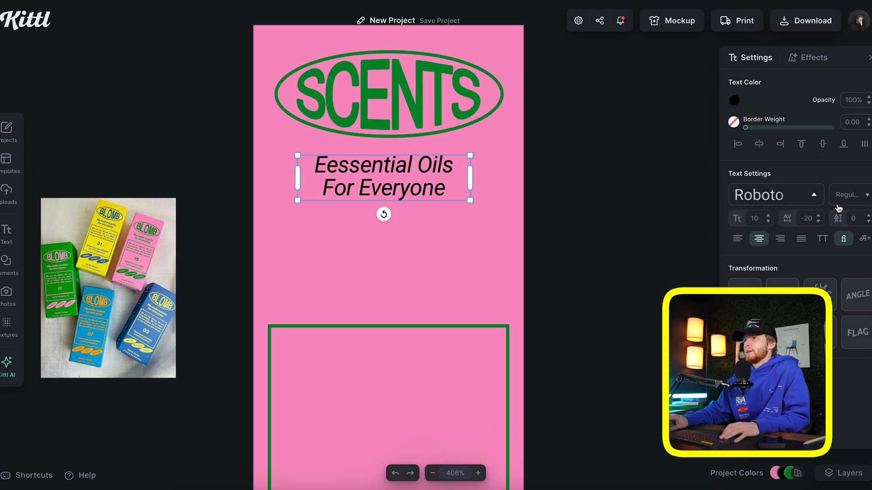
{"action": "left_click", "coordinate": [840, 337]}
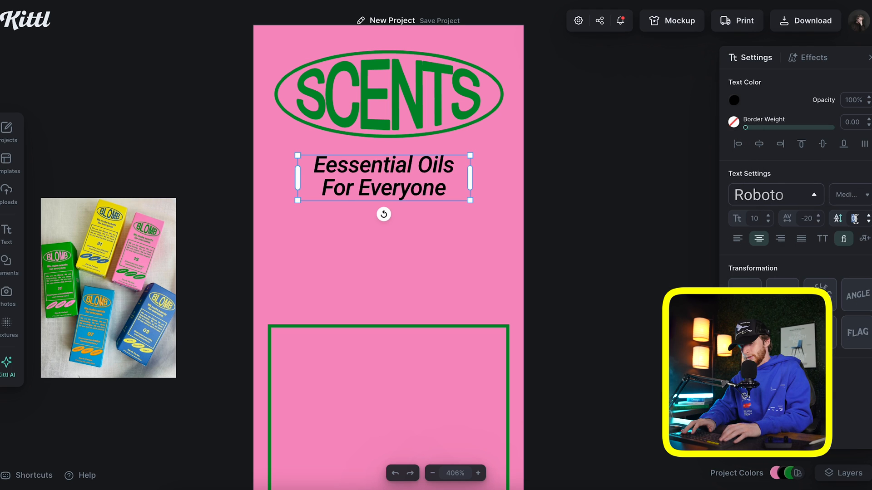
{"action": "type", "text": "-10"}
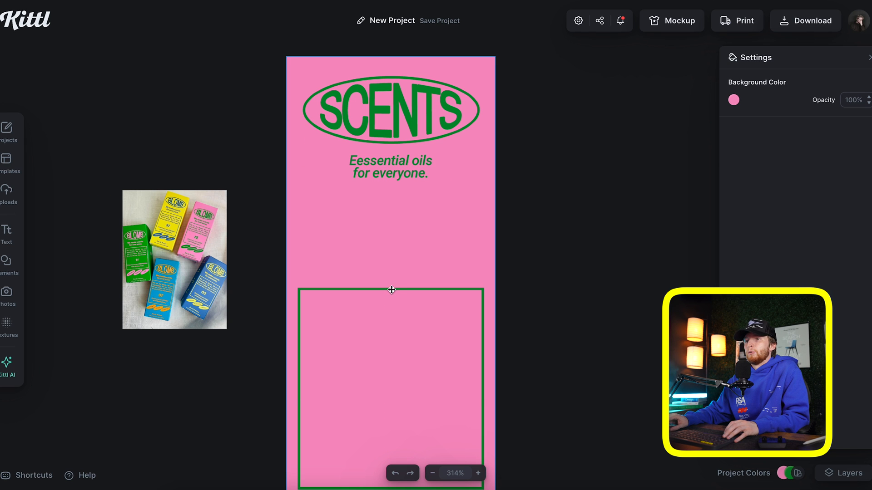
{"action": "left_click_drag", "start_coordinate": [392, 290], "coordinate": [389, 192]}
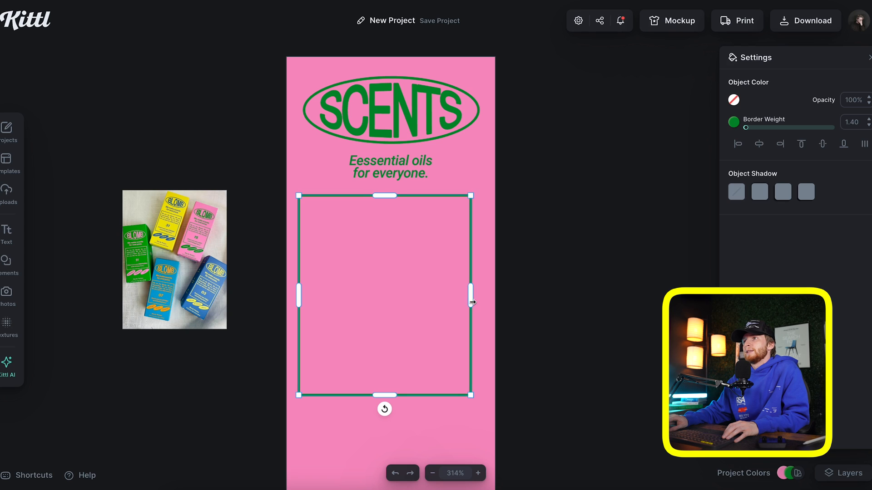
{"action": "left_click_drag", "start_coordinate": [471, 292], "coordinate": [477, 244]}
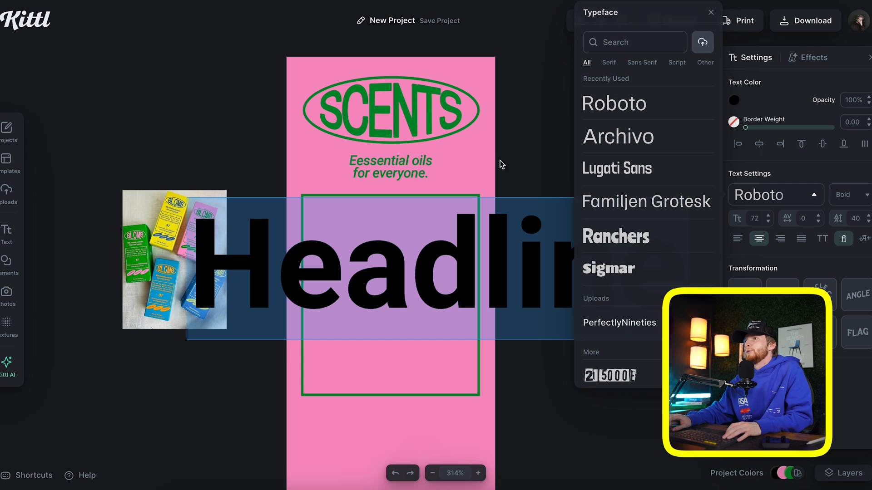
Replace the placeholder text with a large 07 inside the frame
{"action": "key", "text": "Escape"}
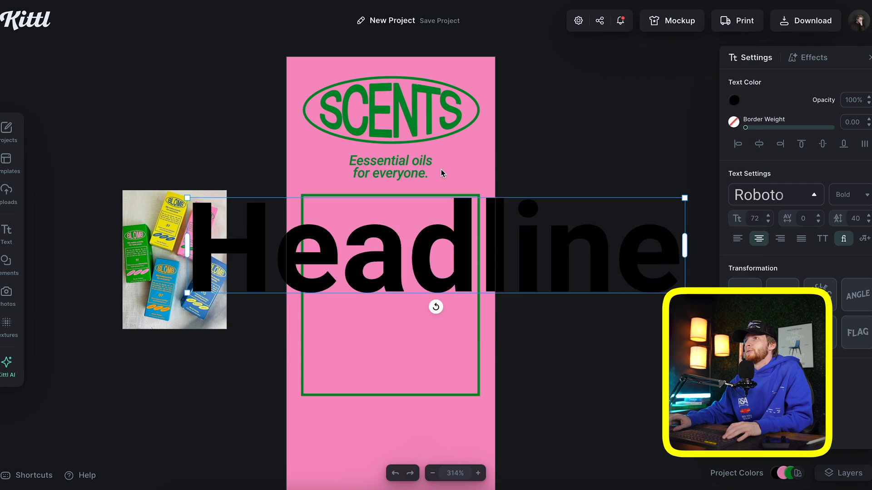
{"action": "key", "text": "Delete"}
{"action": "type", "text": "07"}
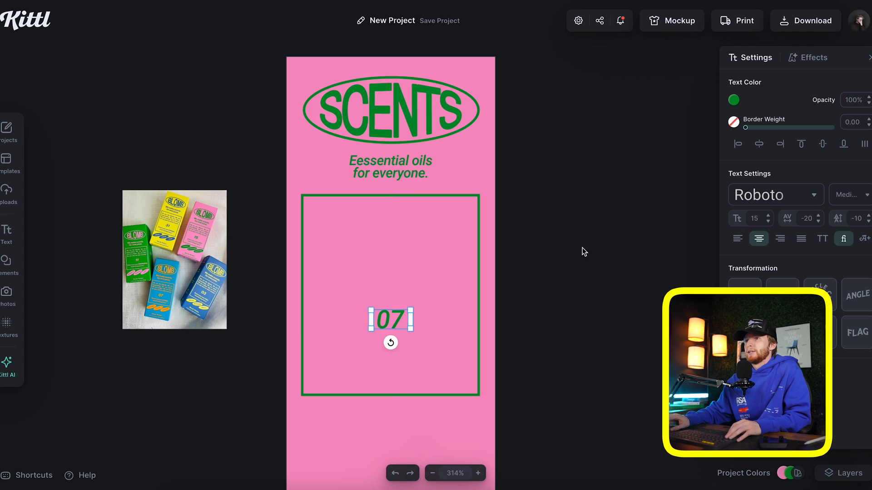
{"action": "left_click", "coordinate": [582, 247]}
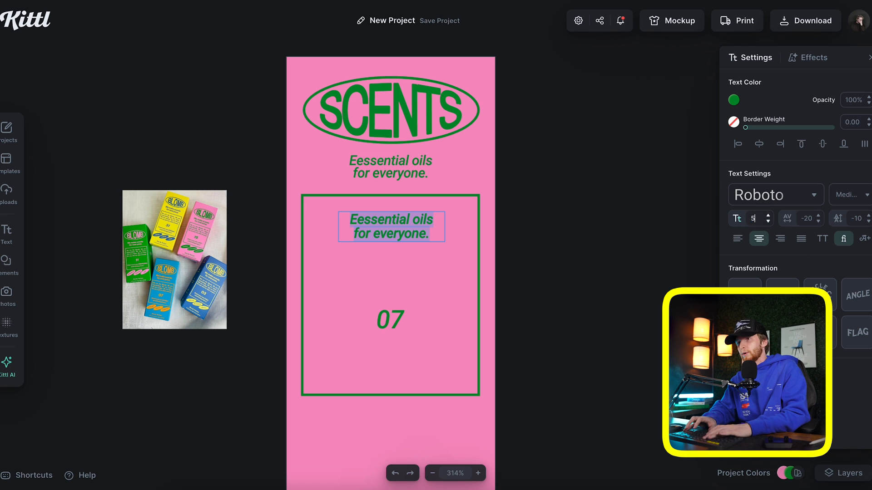
Turn a tagline copy into a size 5 Lorem ipsum paragraph across the frame's top
{"action": "key", "text": "Return"}
{"action": "left_click_drag", "start_coordinate": [454, 219], "coordinate": [470, 220]}
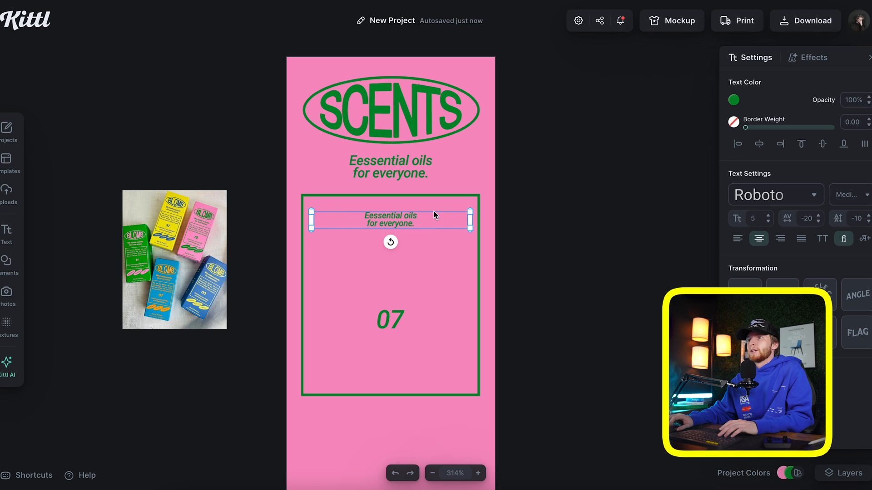
{"action": "double_click", "coordinate": [391, 215]}
{"action": "type", "text": "Lorem ipsum dolor sit amet, consectetur adipiscing elit, sed do eiusmod tempor incididunt ut labore et dolore magna aliqua. Ut enim ad minim veniam, quis nostrud exercitation ullamco laboris nisi ut aliquip ex ea commodo consequat. Duis aute irure dolor in reprehenderit in voluptate velit esse cillum dolore eu fugiat nulla pariatur. Excepteur sint occaecat cupidatat non proident, sunt in culpa qui officia deserunt mollit anim id est laborum."}
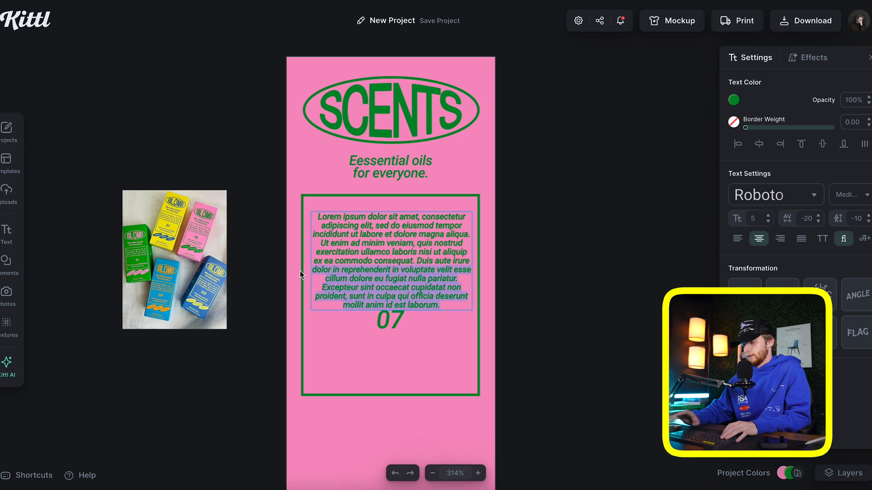
{"action": "key", "text": "BackSpace"}
{"action": "key", "text": "Escape"}
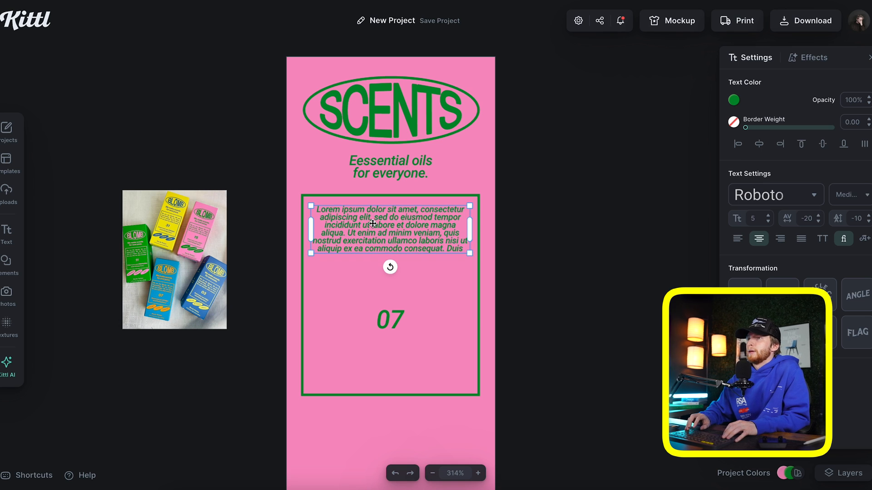
{"action": "key", "text": "Escape"}
Place a tagline copy reading '(Eessential oils for everyone.)' below 07
{"action": "scroll", "coordinate": [348, 131], "scroll_direction": "down", "scroll_amount": 2}
{"action": "left_click_drag", "start_coordinate": [347, 130], "coordinate": [364, 329], "text": "alt"}
{"action": "double_click", "coordinate": [315, 313]}
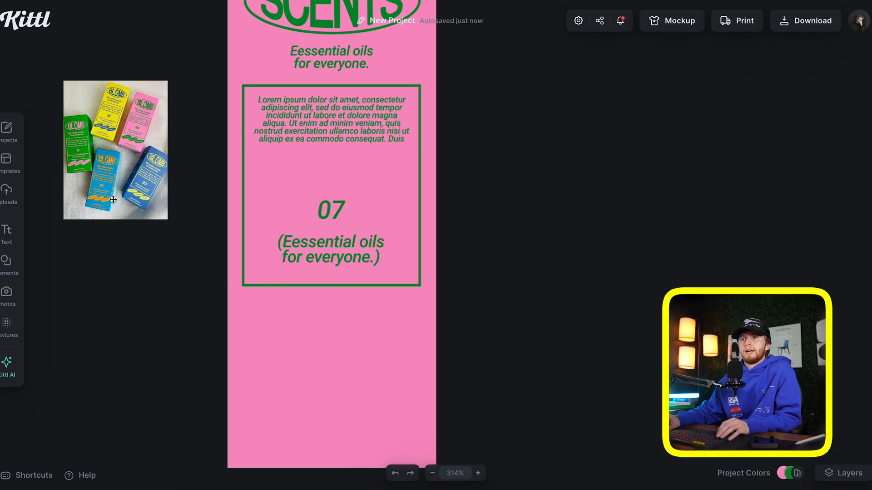
{"action": "left_click", "coordinate": [4, 264]}
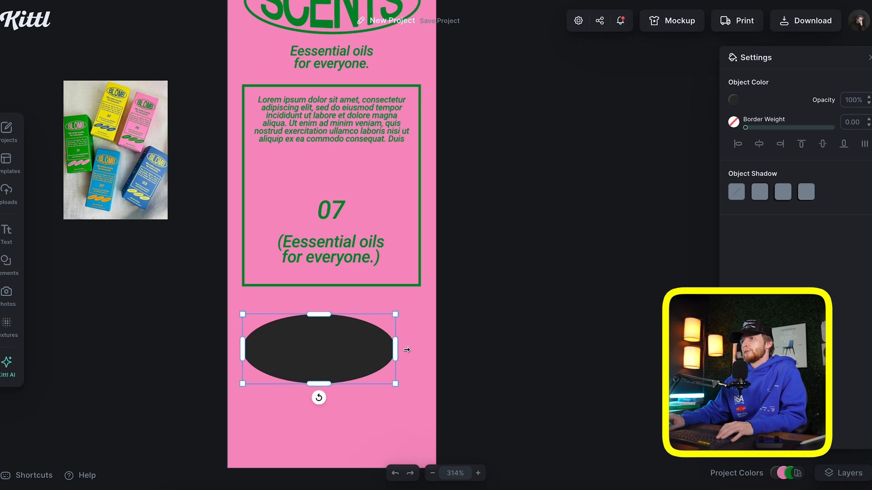
Make a wide green ellipse and fit a SCENTS text box onto it
{"action": "left_click_drag", "start_coordinate": [406, 350], "coordinate": [429, 350]}
{"action": "left_click", "coordinate": [733, 100]}
{"action": "left_click", "coordinate": [575, 325]}
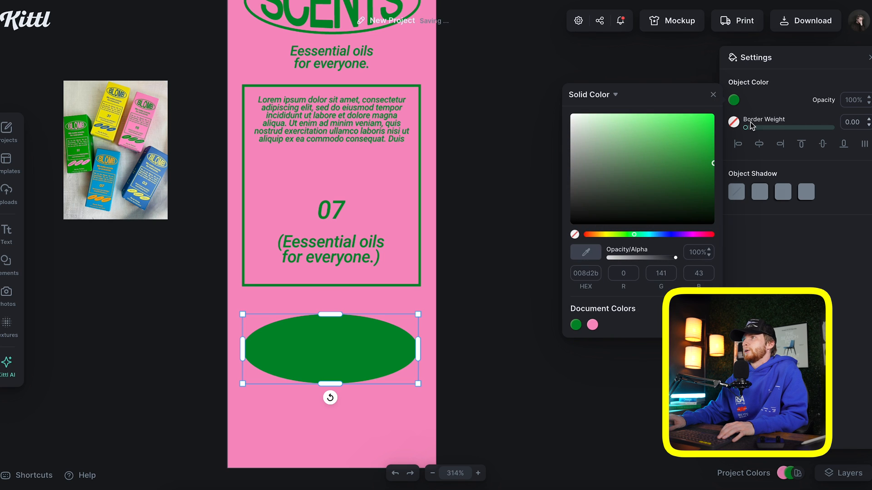
{"action": "left_click", "coordinate": [713, 94]}
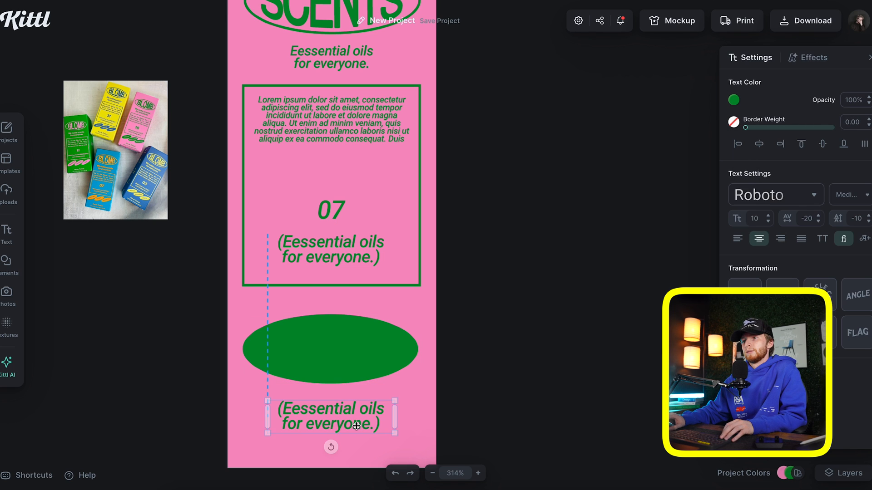
{"action": "left_click_drag", "start_coordinate": [355, 425], "coordinate": [356, 426]}
{"action": "key", "text": "BackSpace"}
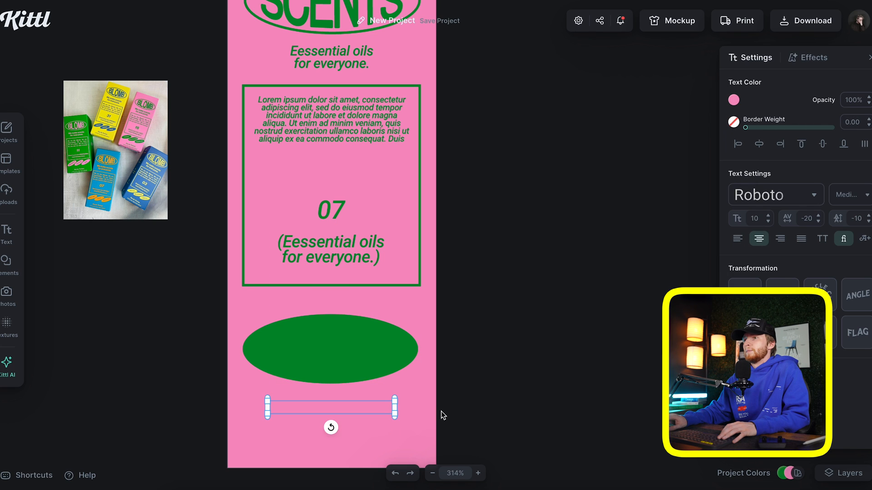
{"action": "right_click", "coordinate": [333, 414]}
{"action": "left_click", "coordinate": [341, 426]}
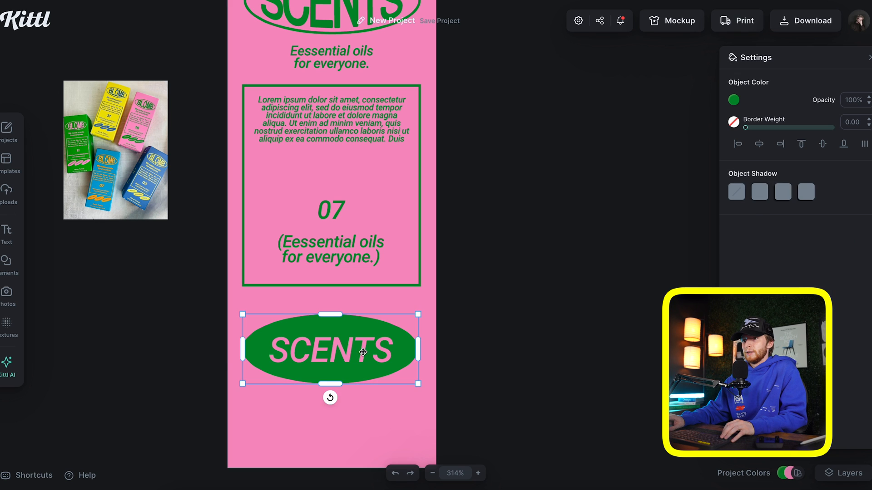
{"action": "left_click", "coordinate": [454, 348]}
{"action": "left_click_drag", "start_coordinate": [462, 349], "coordinate": [395, 349]}
Tilt the SCENTS badge and duplicate it into a row of three below the frame
{"action": "left_click", "coordinate": [335, 371], "text": "shift"}
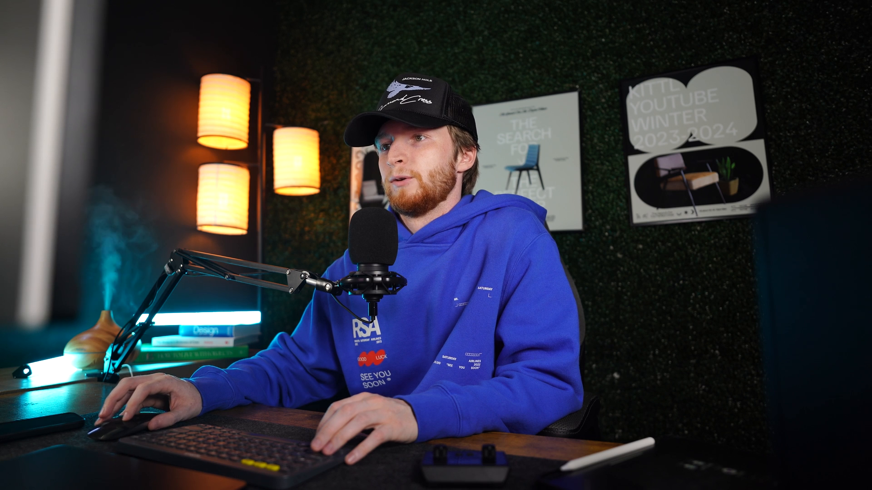
{"action": "left_click_drag", "start_coordinate": [345, 348], "coordinate": [391, 324]}
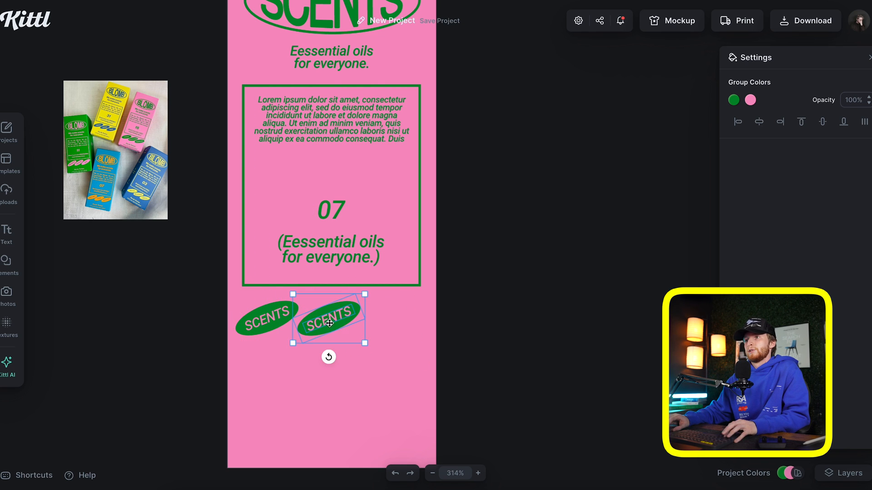
{"action": "left_click_drag", "start_coordinate": [403, 369], "coordinate": [268, 331]}
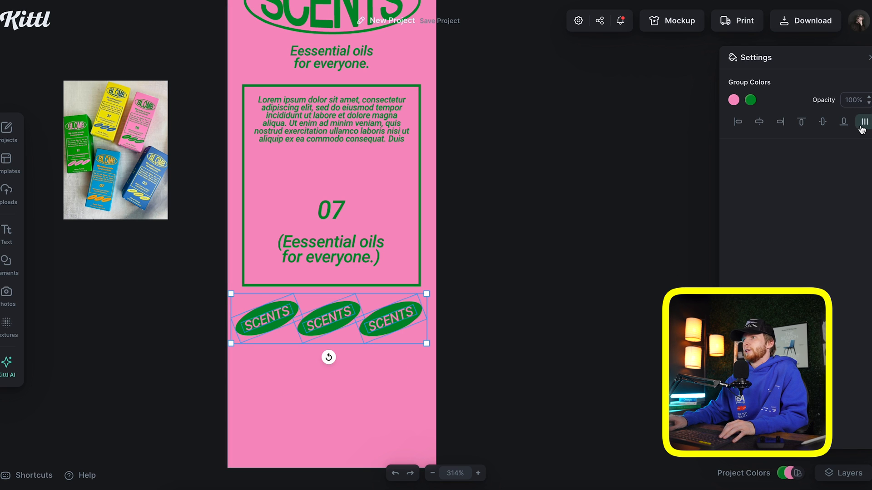
{"action": "left_click", "coordinate": [372, 381]}
{"action": "left_click_drag", "start_coordinate": [390, 369], "coordinate": [256, 306]}
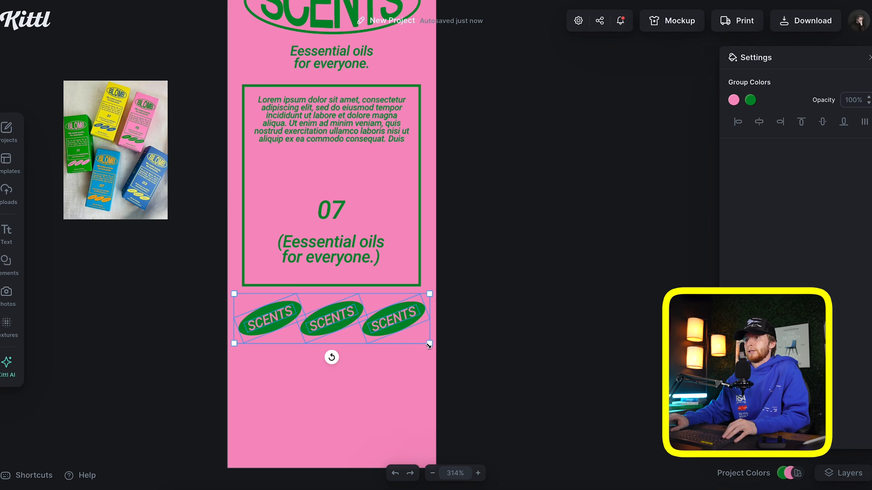
{"action": "left_click_drag", "start_coordinate": [428, 346], "coordinate": [423, 343]}
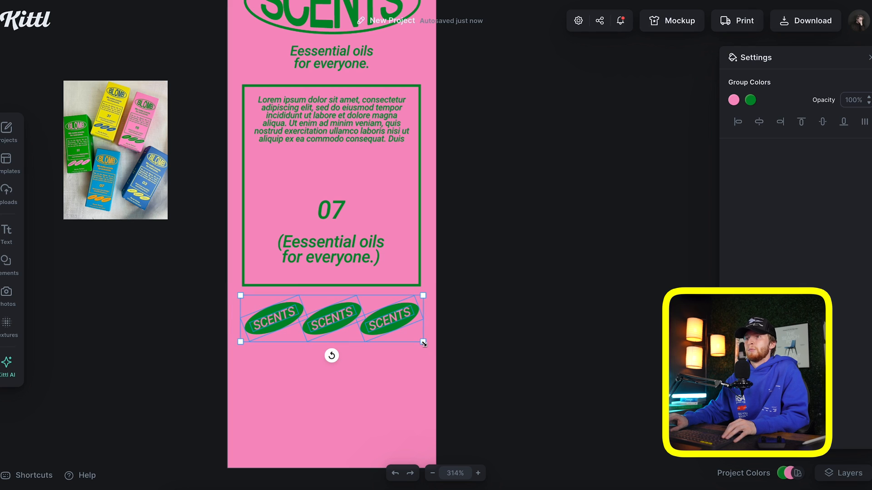
{"action": "left_click", "coordinate": [522, 286]}
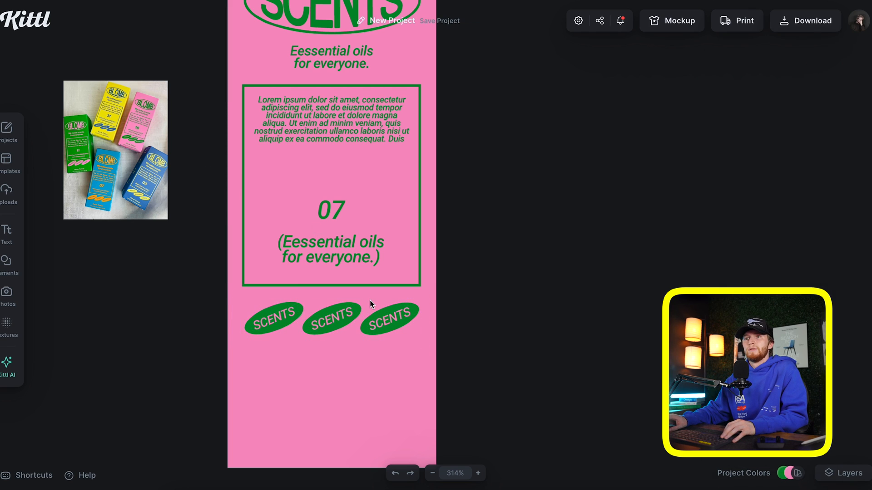
Move the badge row lower and add a Lorem ipsum paragraph copy near the bottom
{"action": "scroll", "coordinate": [370, 300], "scroll_direction": "down", "scroll_amount": 3}
{"action": "scroll", "coordinate": [369, 300], "scroll_direction": "up", "scroll_amount": 4}
{"action": "scroll", "coordinate": [377, 318], "scroll_direction": "down", "scroll_amount": 3}
{"action": "left_click", "coordinate": [379, 326]}
{"action": "left_click_drag", "start_coordinate": [379, 326], "coordinate": [377, 388]}
{"action": "left_click_drag", "start_coordinate": [389, 304], "coordinate": [311, 151]}
{"action": "scroll", "coordinate": [388, 120], "scroll_direction": "up", "scroll_amount": 2}
{"action": "left_click", "coordinate": [366, 159]}
{"action": "scroll", "coordinate": [366, 159], "scroll_direction": "down", "scroll_amount": 3}
{"action": "scroll", "coordinate": [366, 158], "scroll_direction": "up", "scroll_amount": 3}
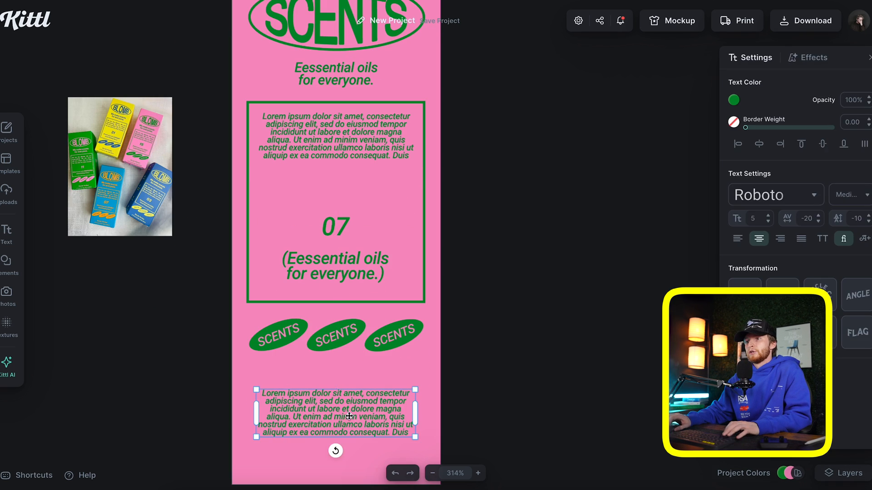
{"action": "double_click", "coordinate": [350, 416]}
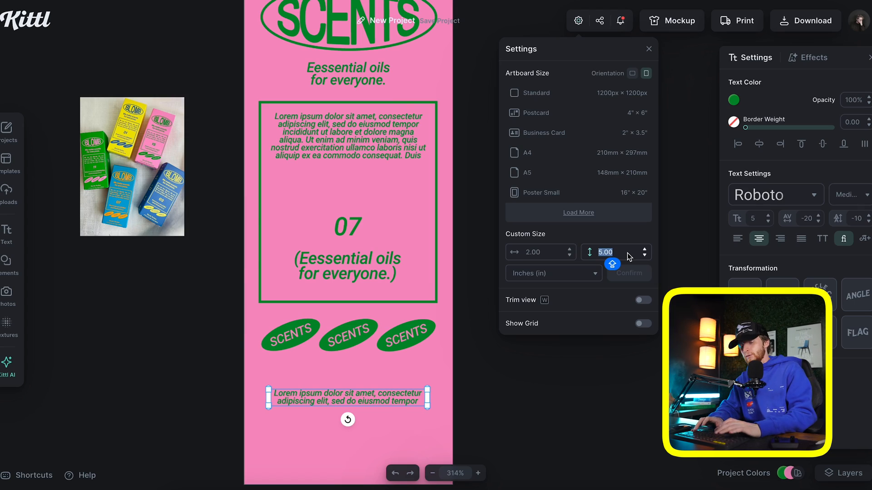
Change the artboard's custom height to 4.5 inches
{"action": "type", "text": "4"}
{"action": "key", "text": "Return"}
{"action": "left_click", "coordinate": [628, 253]}
{"action": "type", "text": "4.5"}
{"action": "key", "text": "Return"}
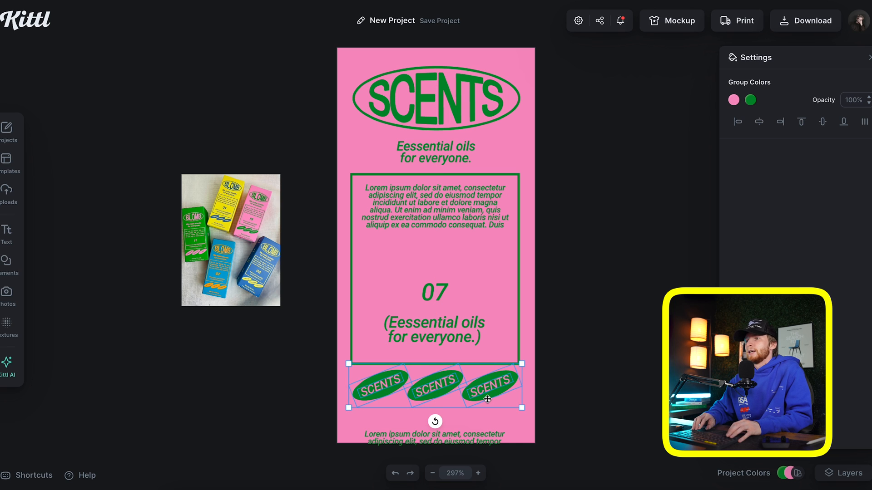
Nudge the SCENTS badges down and shrink the bottom Lorem text into a small caption
{"action": "key", "text": "Down"}
{"action": "key", "text": "Down"}
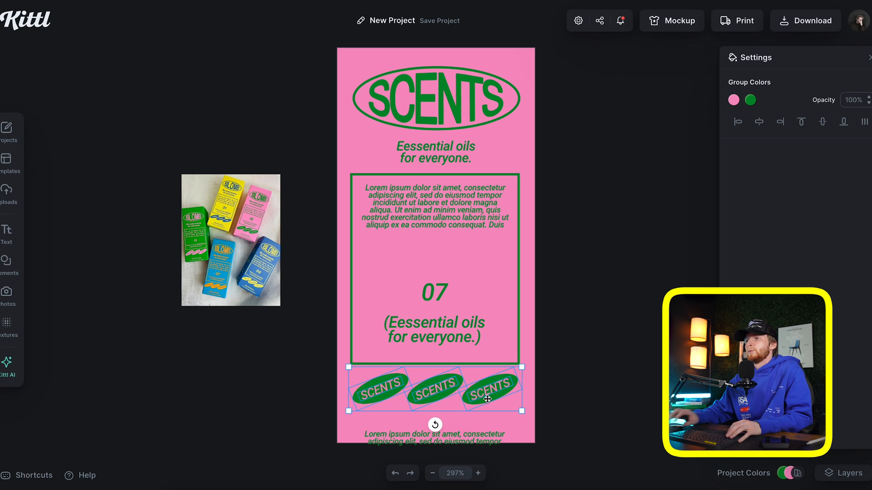
{"action": "left_click", "coordinate": [479, 441]}
{"action": "left_click_drag", "start_coordinate": [510, 450], "coordinate": [463, 428]}
{"action": "left_click", "coordinate": [574, 274]}
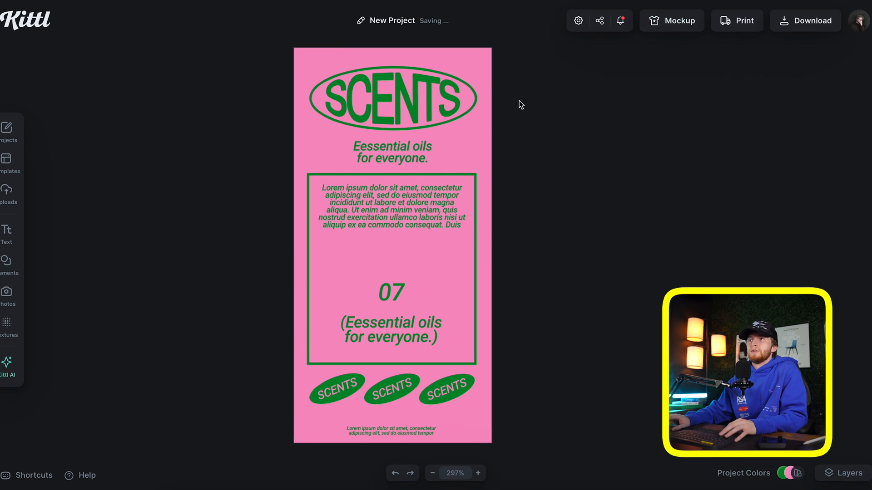
Show the SCENTS design on the pink tube-and-box packaging mockup
{"action": "scroll", "coordinate": [106, 290], "scroll_direction": "down", "scroll_amount": 6}
{"action": "scroll", "coordinate": [104, 290], "scroll_direction": "down", "scroll_amount": 10}
{"action": "scroll", "coordinate": [104, 290], "scroll_direction": "up", "scroll_amount": 10}
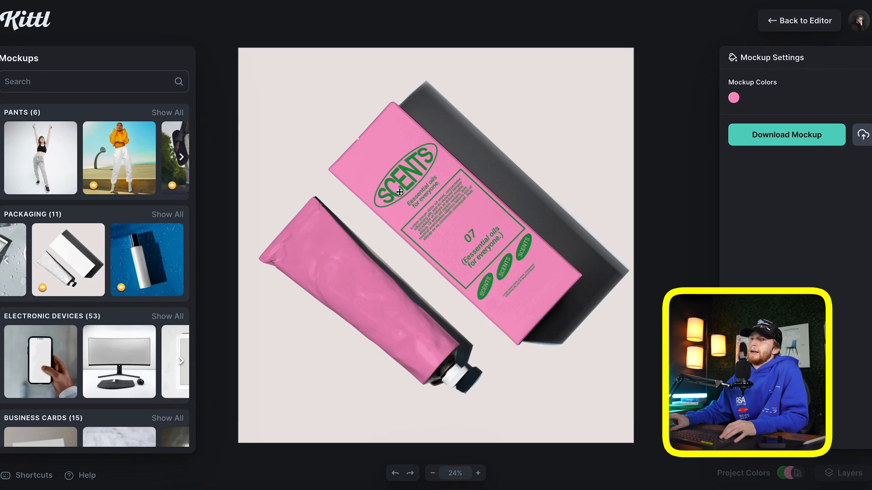
{"action": "left_click", "coordinate": [392, 254]}
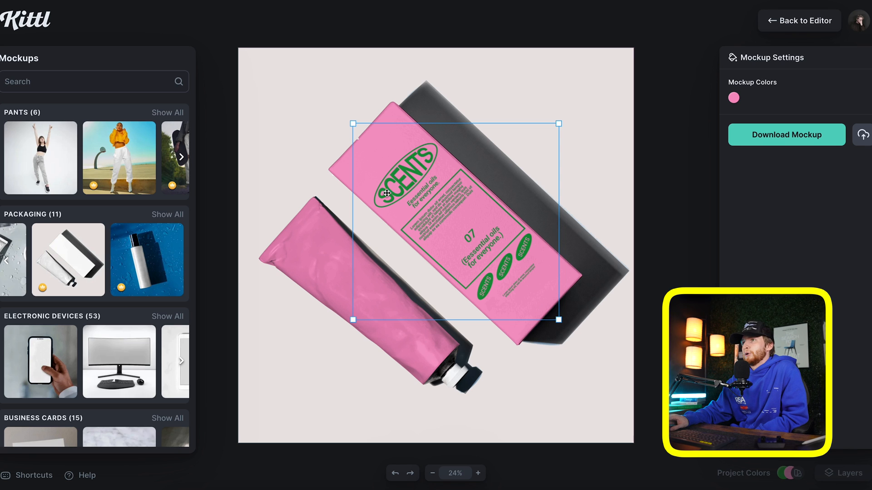
{"action": "scroll", "coordinate": [125, 265], "scroll_direction": "left", "scroll_amount": 3}
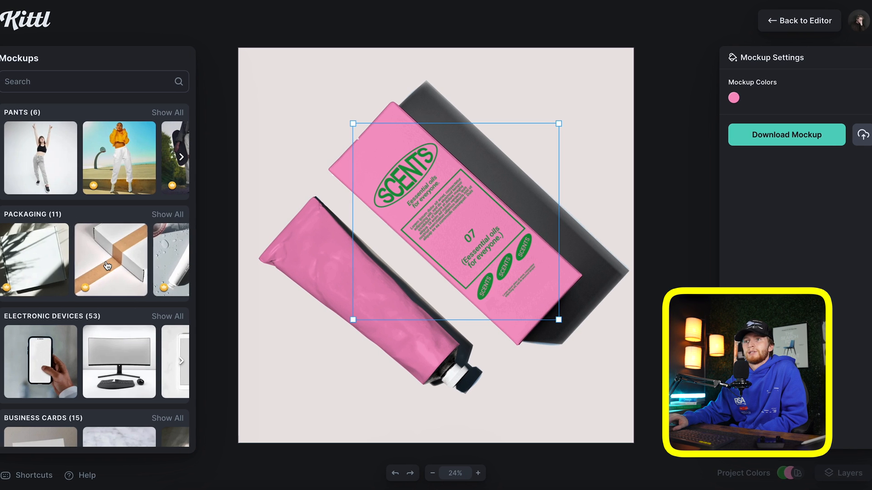